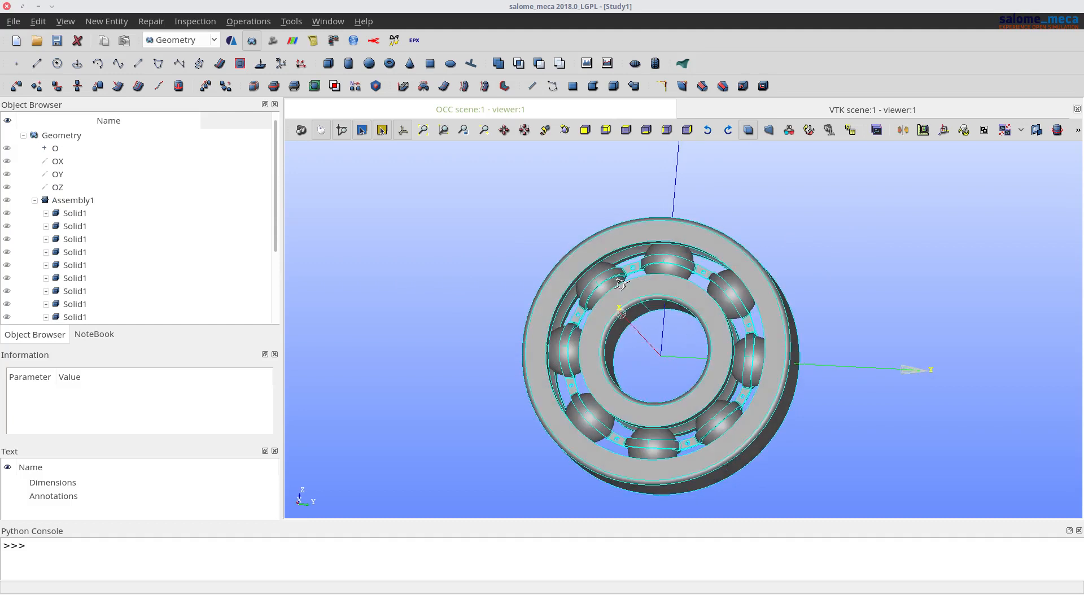
# Step: Examine the ball bearing's outer ring, inner ring, balls and cage from several angles and distances
pyautogui.scroll(-6, 643, 402)
pyautogui.scroll(8, 641, 402)
pyautogui.moveTo(642, 397); pyautogui.dragTo(649, 371)
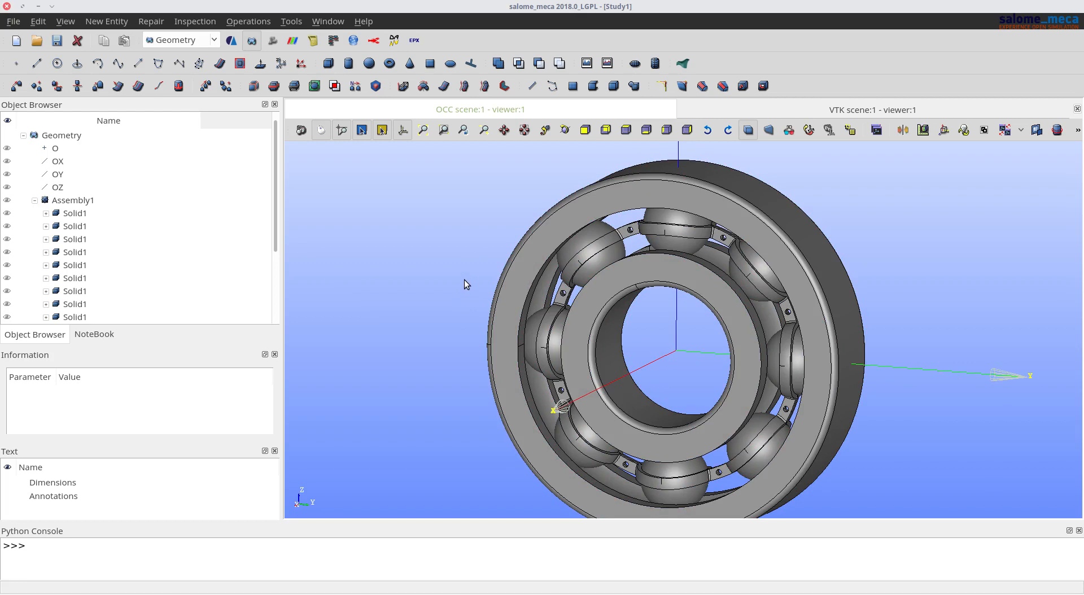
pyautogui.moveTo(540, 205); pyautogui.dragTo(538, 234)
pyautogui.scroll(1, 723, 377)
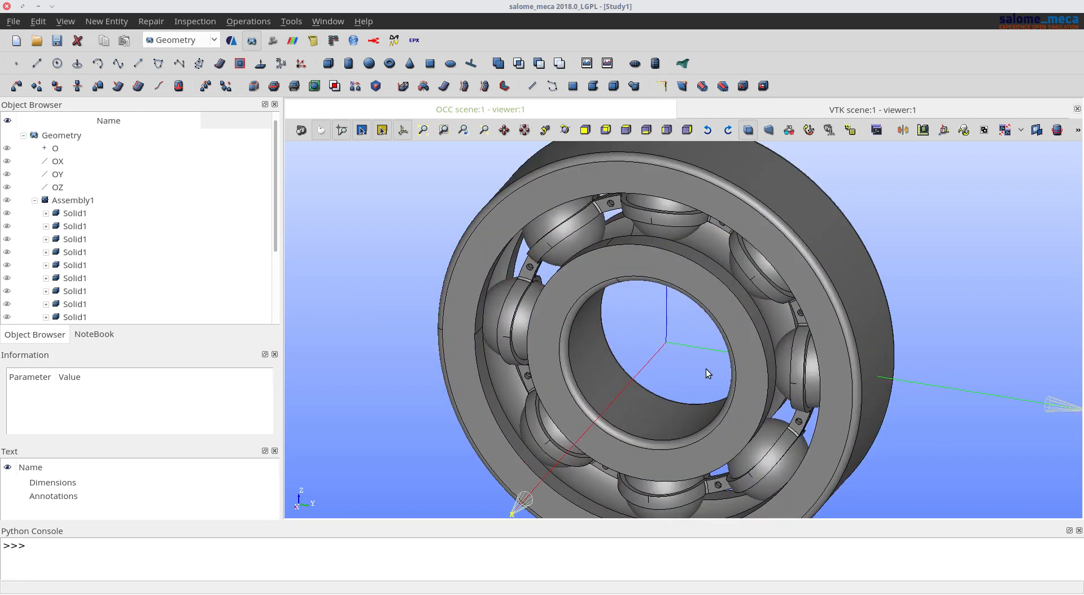
pyautogui.scroll(-1, 588, 318)
pyautogui.moveTo(625, 335); pyautogui.dragTo(642, 314)
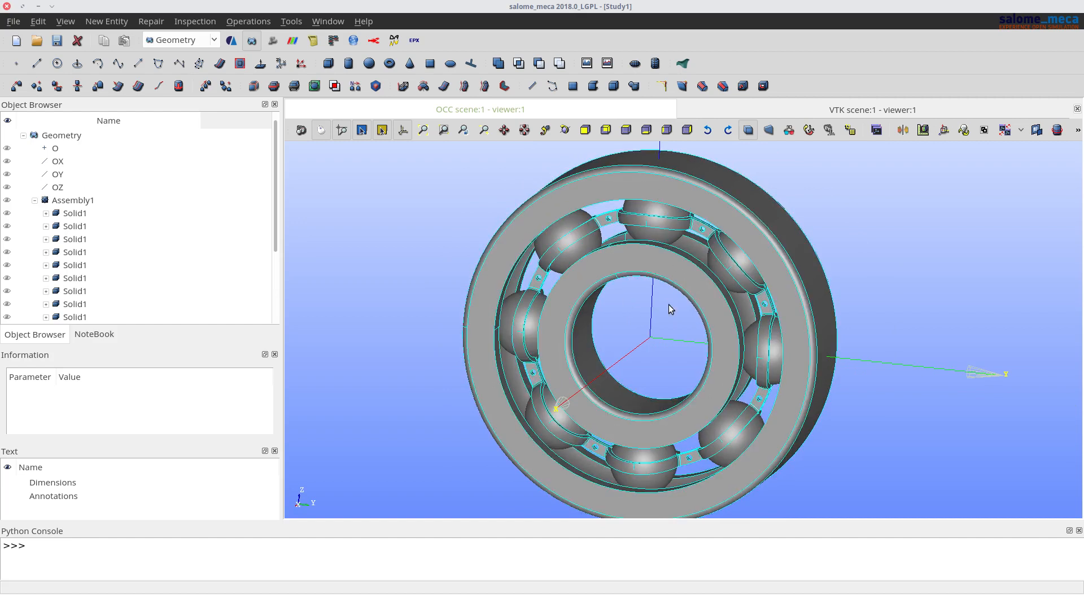
pyautogui.moveTo(562, 294); pyautogui.dragTo(591, 310)
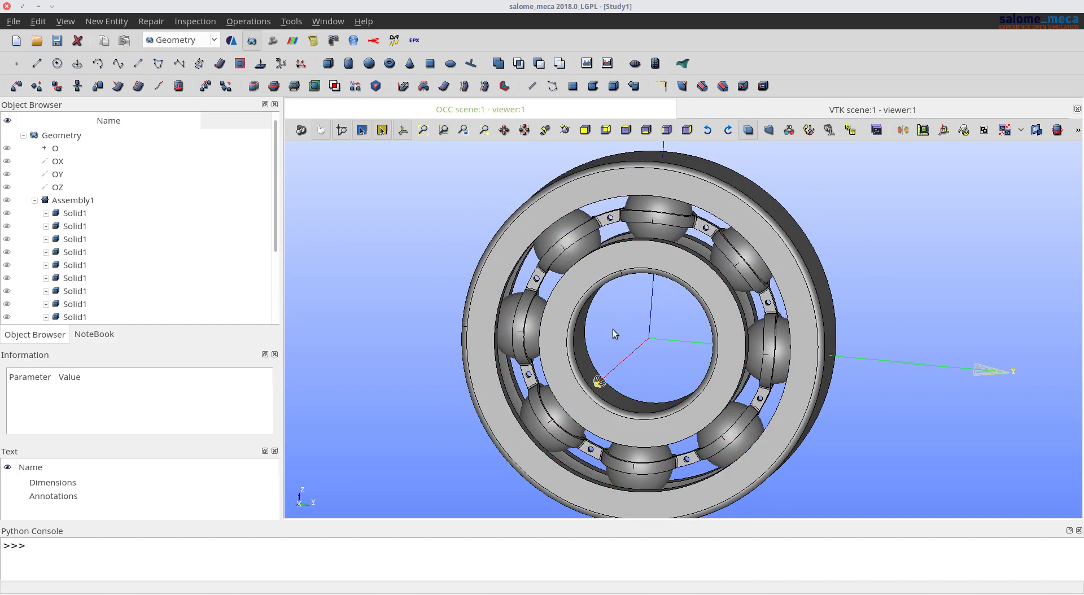
pyautogui.moveTo(581, 288); pyautogui.dragTo(513, 262)
pyautogui.scroll(4, 532, 294)
pyautogui.scroll(-2, 512, 259)
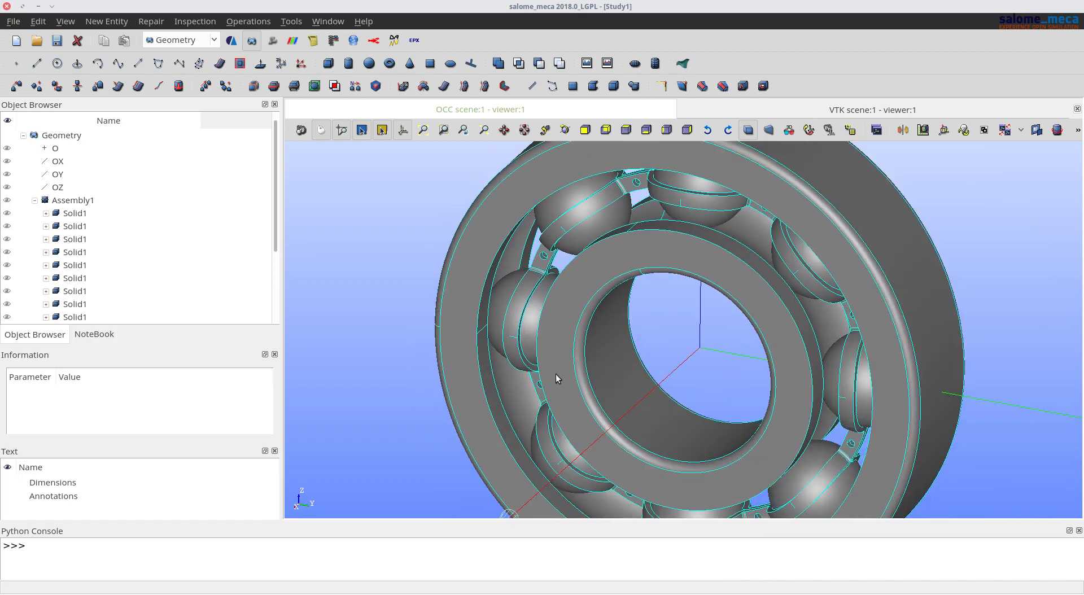
pyautogui.moveTo(557, 378); pyautogui.dragTo(657, 332)
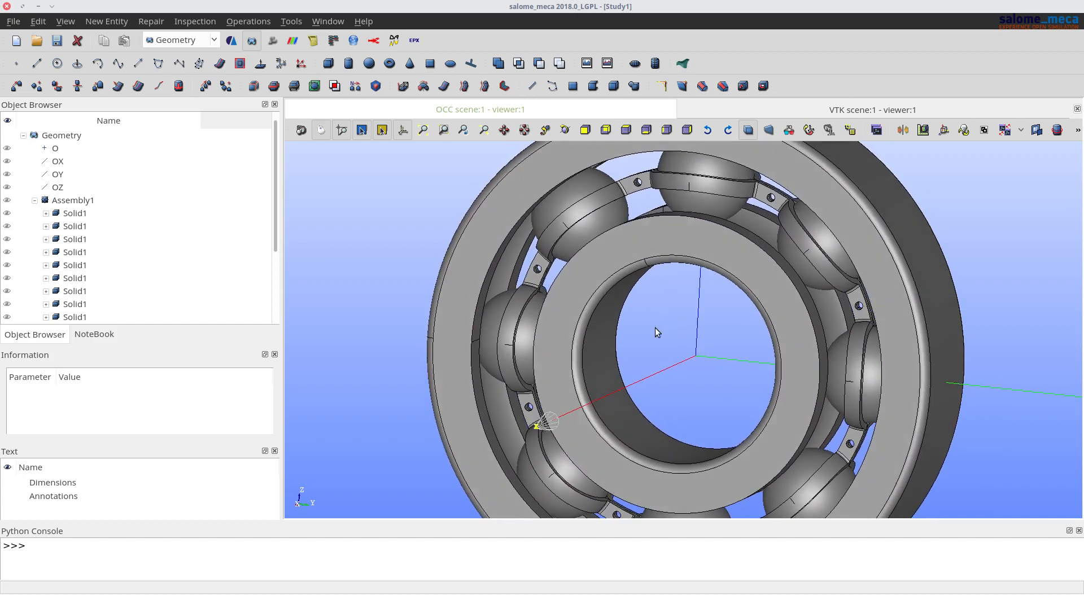
pyautogui.scroll(2, 504, 357)
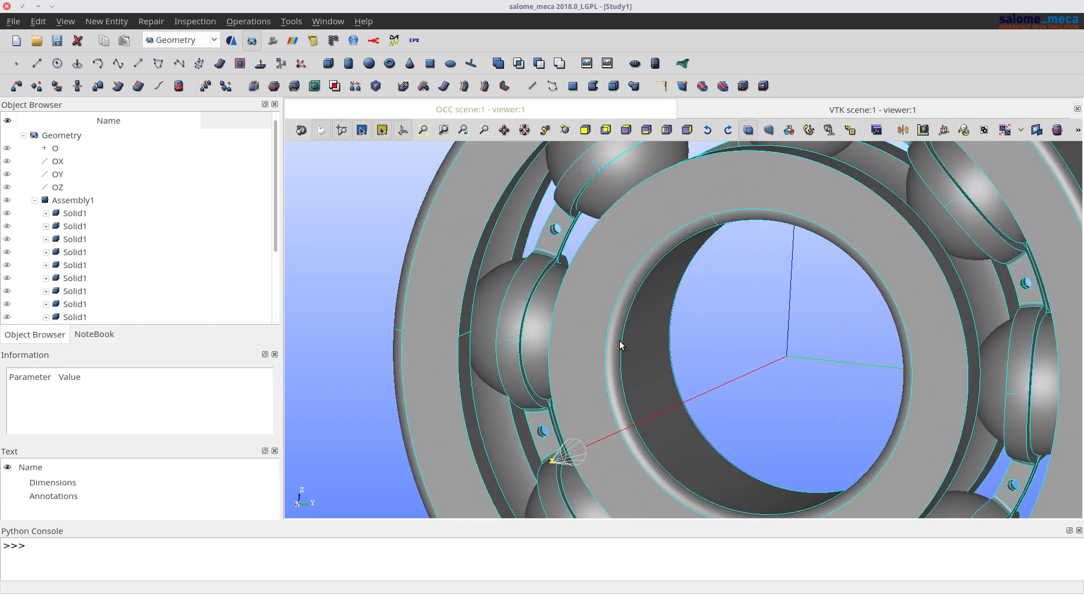
pyautogui.scroll(-2, 588, 271)
pyautogui.scroll(-2, 515, 285)
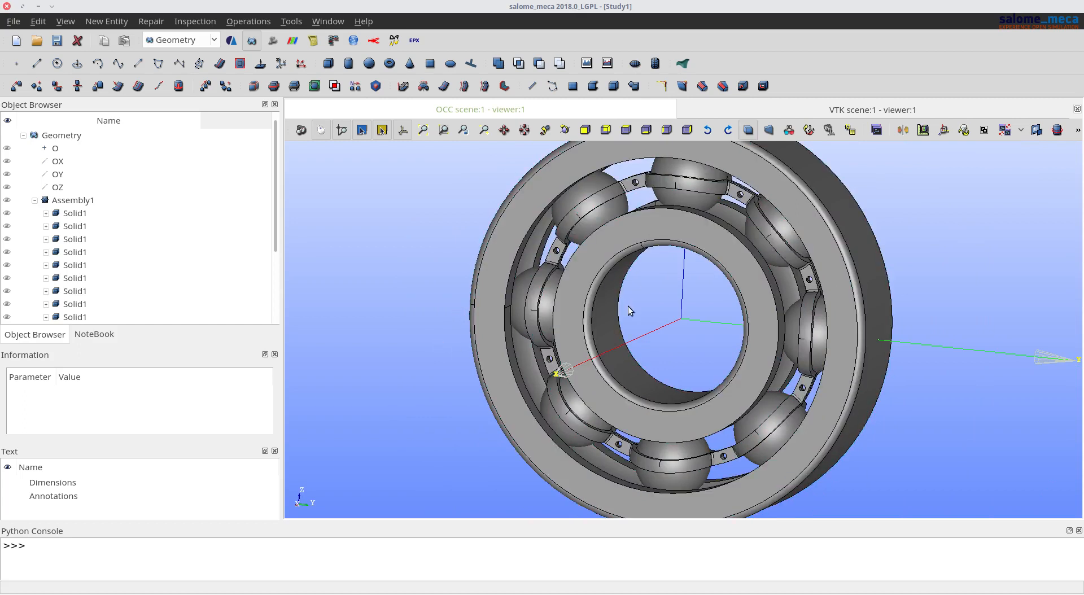
pyautogui.scroll(2, 531, 320)
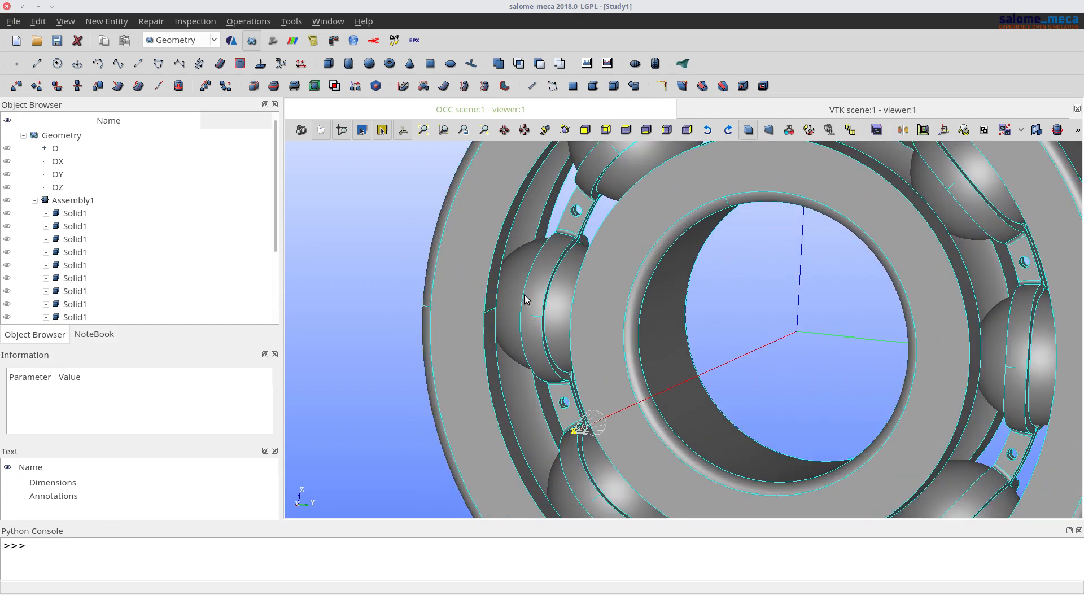
# Step: Review the available geometry repair operations and inspect the whole bearing from different sides
pyautogui.click(152, 22)
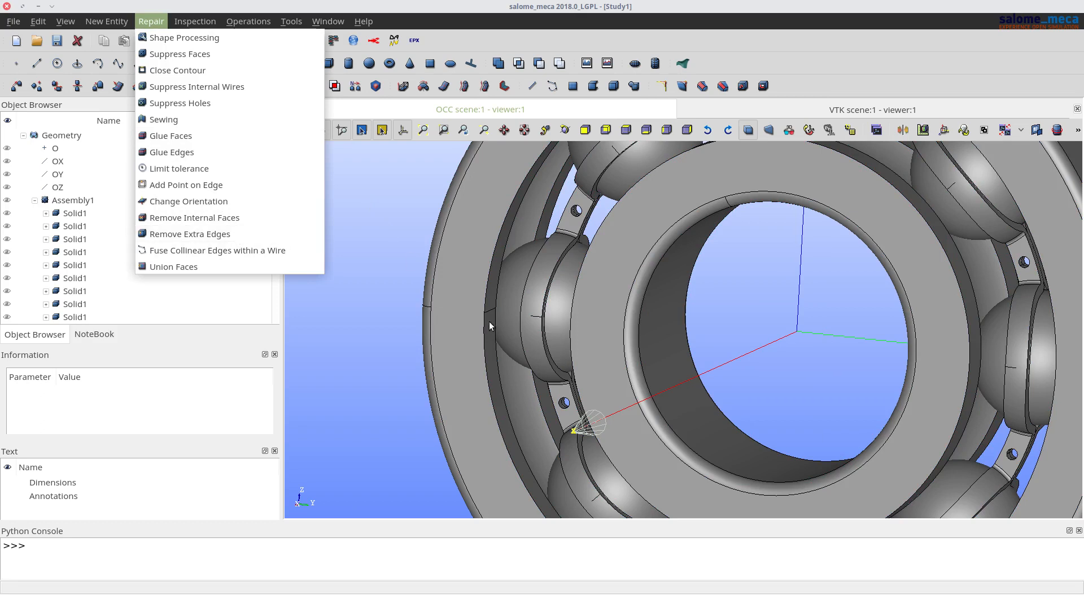
pyautogui.click(431, 343)
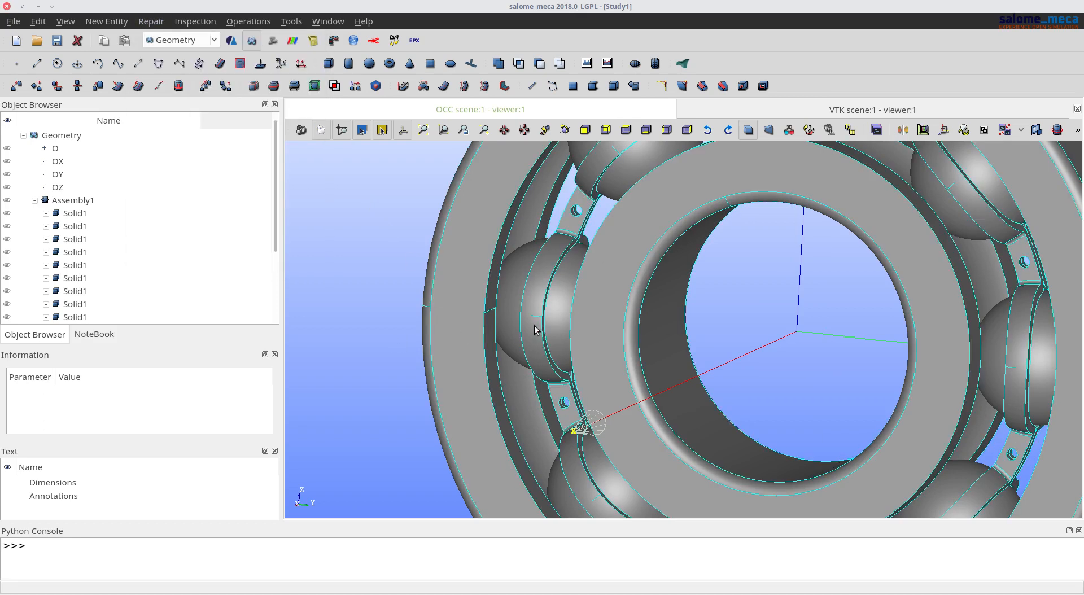
pyautogui.scroll(-3, 394, 315)
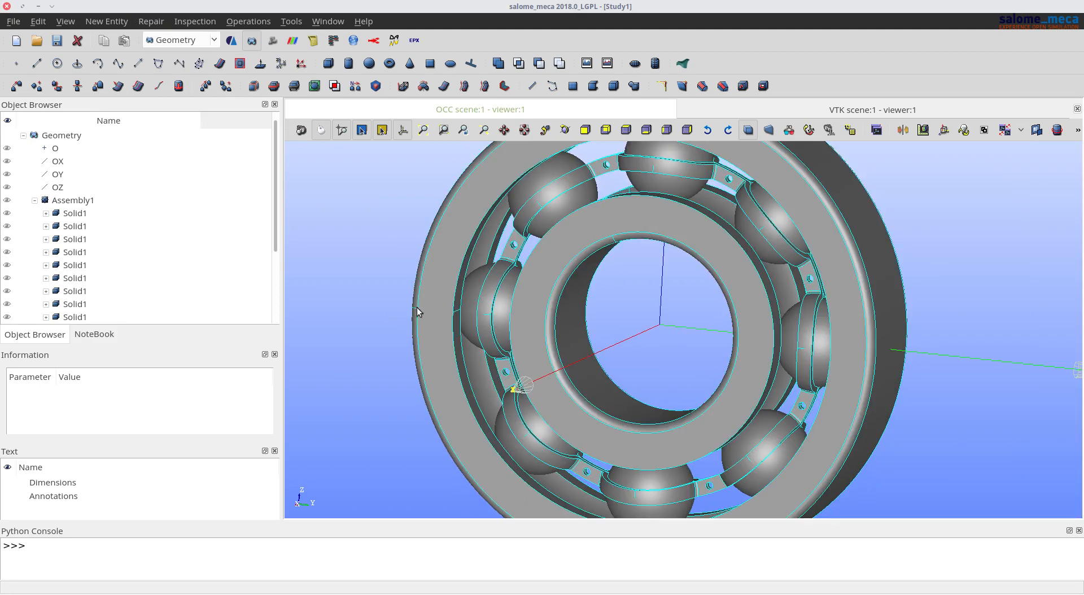
pyautogui.scroll(-2, 488, 311)
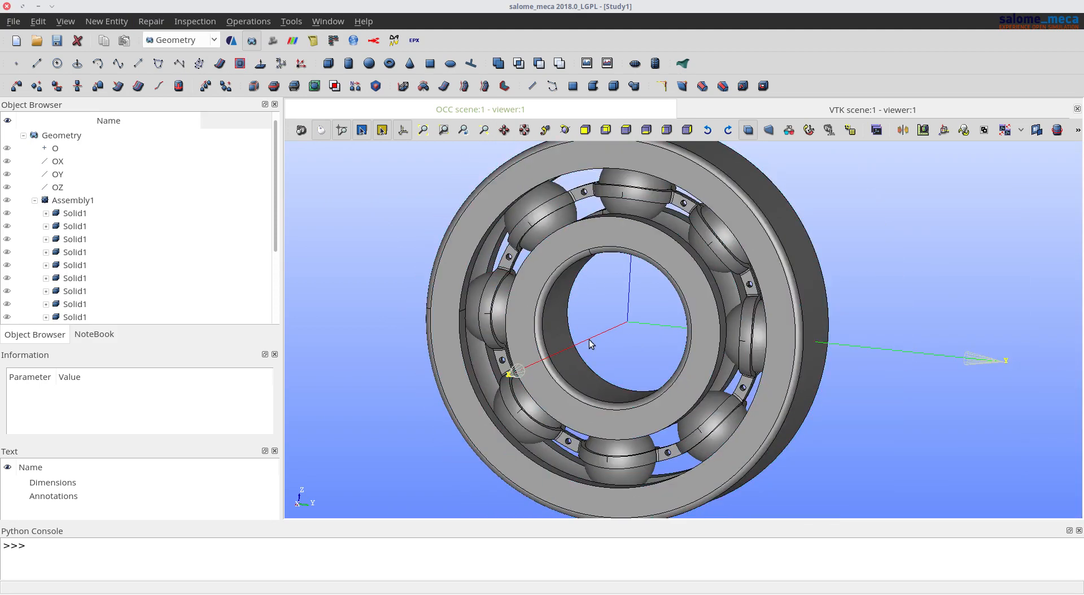
pyautogui.scroll(-2, 589, 342)
pyautogui.keyDown('ctrl'); pyautogui.moveTo(604, 325); pyautogui.dragTo(580, 334, button='right'); pyautogui.keyUp('ctrl')
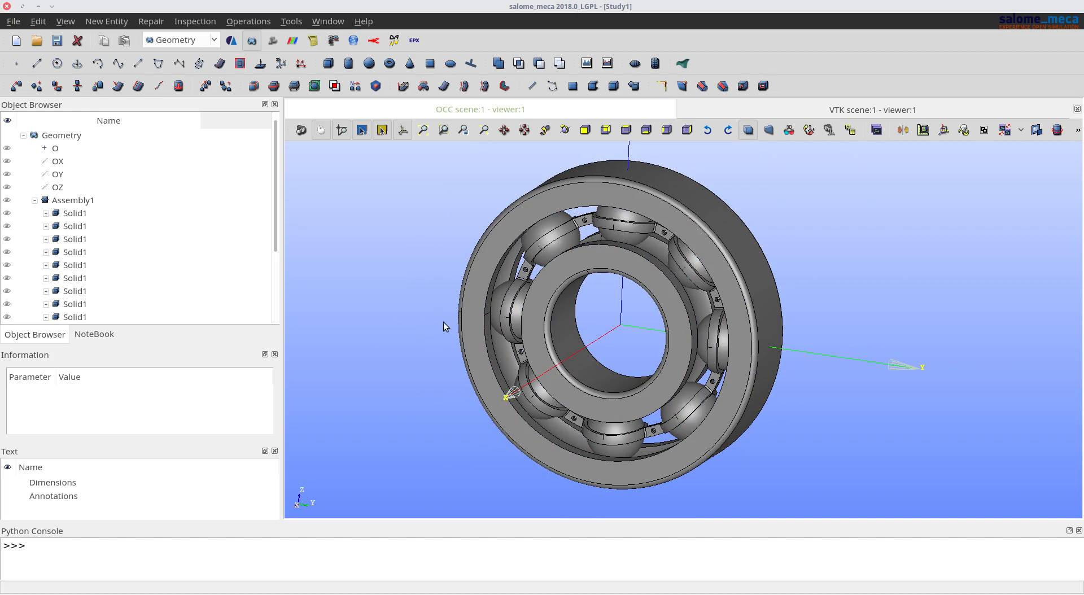
pyautogui.keyDown('ctrl'); pyautogui.moveTo(581, 305); pyautogui.dragTo(511, 233, button='right'); pyautogui.keyUp('ctrl')
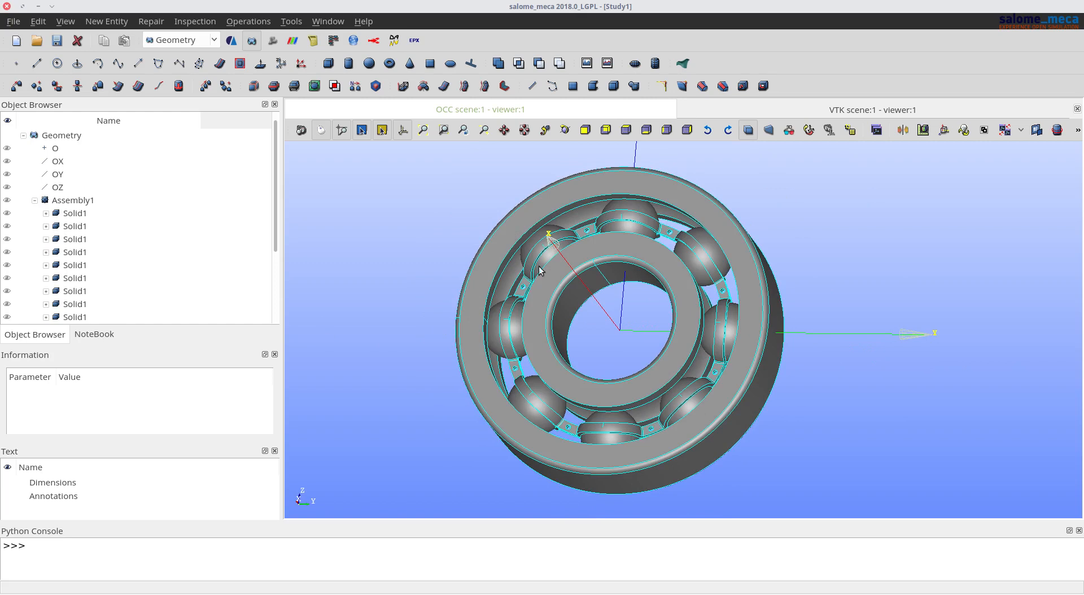
pyautogui.keyDown('ctrl'); pyautogui.moveTo(612, 275); pyautogui.dragTo(756, 348, button='right'); pyautogui.keyUp('ctrl')
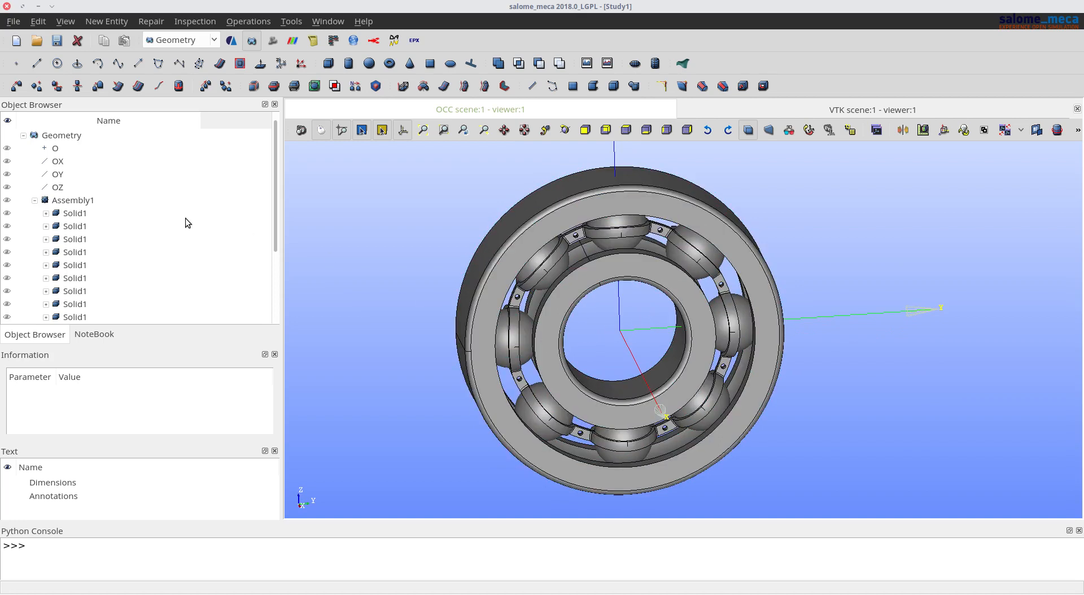
pyautogui.moveTo(614, 351)
pyautogui.keyDown('ctrl'); pyautogui.mouseDown(button='right')
pyautogui.moveTo(616, 318)
pyautogui.moveTo(588, 319)
pyautogui.moveTo(624, 345)
pyautogui.mouseUp(button='right'); pyautogui.keyUp('ctrl')
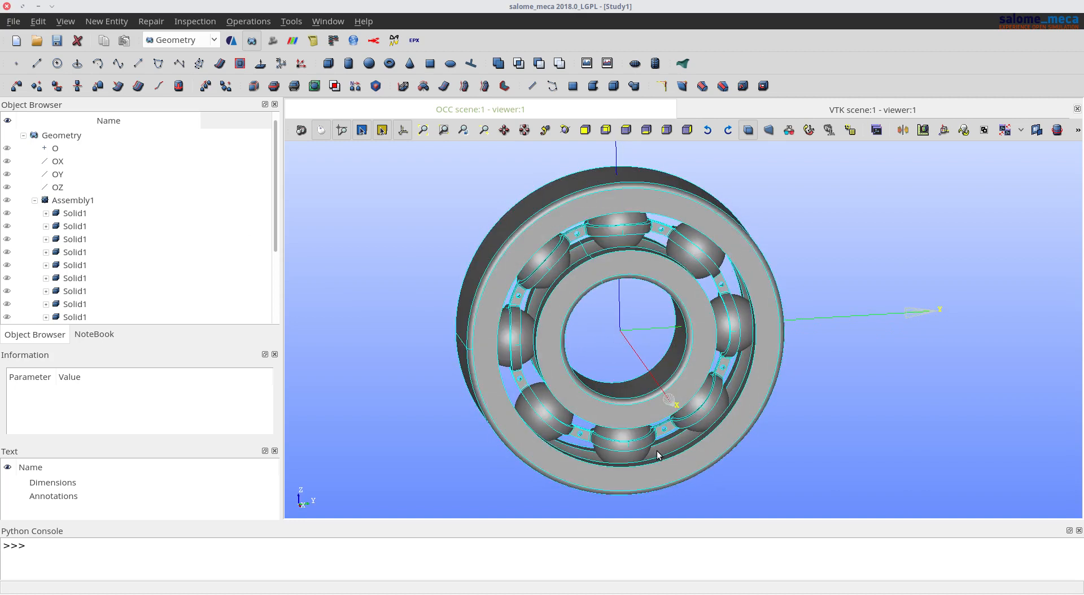
pyautogui.scroll(-1, 85, 192)
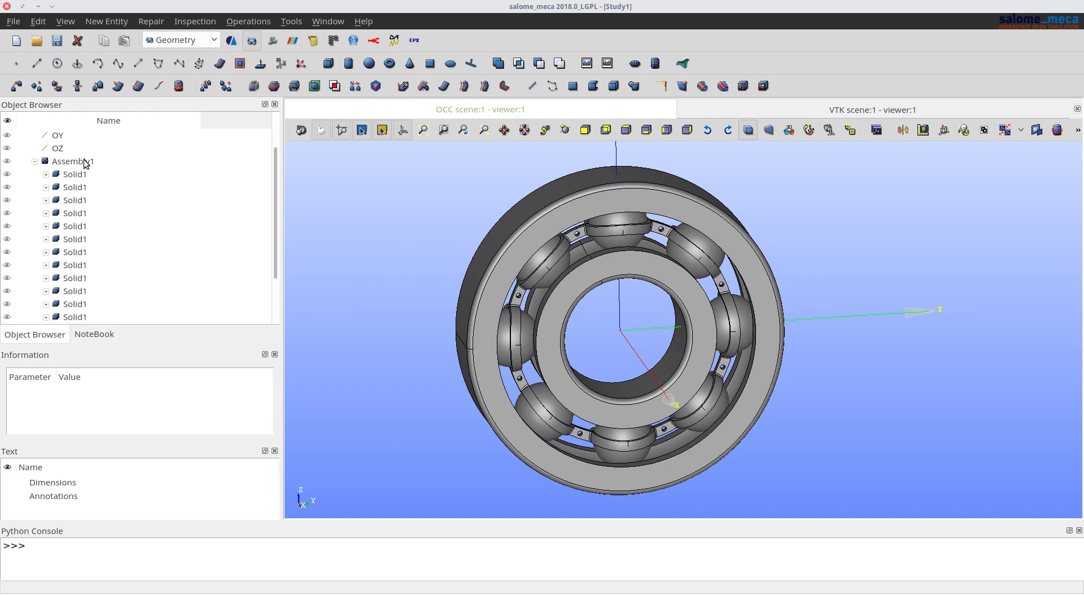
pyautogui.click(121, 18)
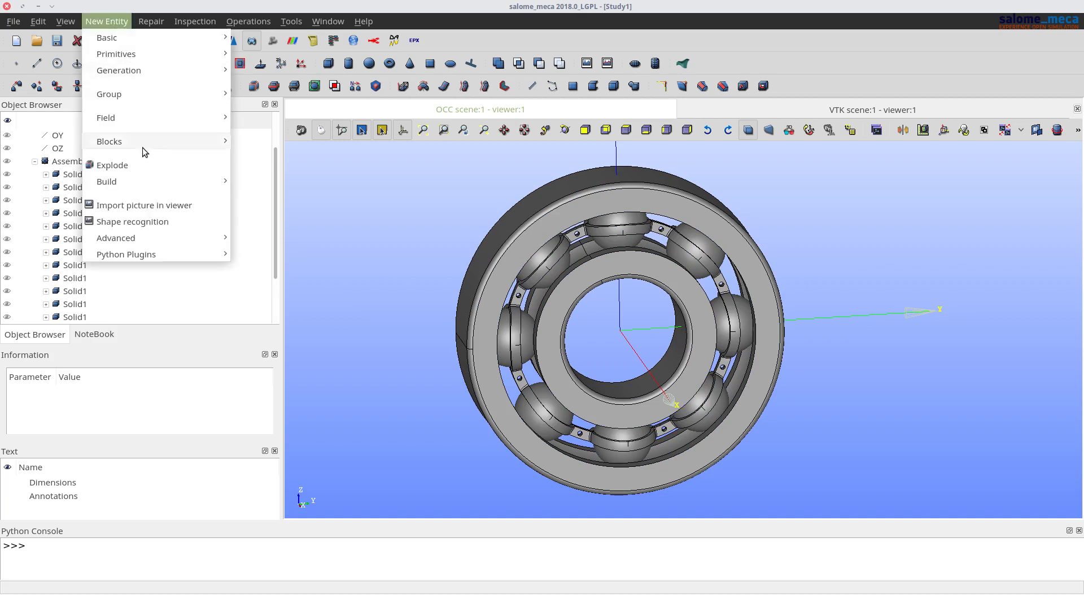
pyautogui.press('Escape')
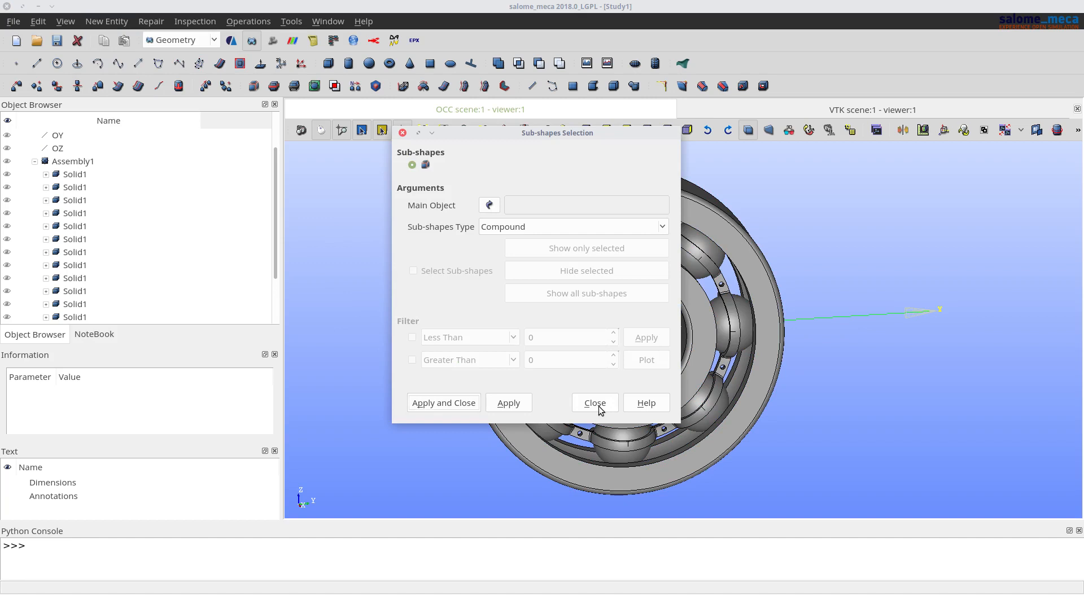
pyautogui.click(595, 403)
# Step: Expand Compound_1 in the object tree down to its exploded solids
pyautogui.scroll(-1, 61, 177)
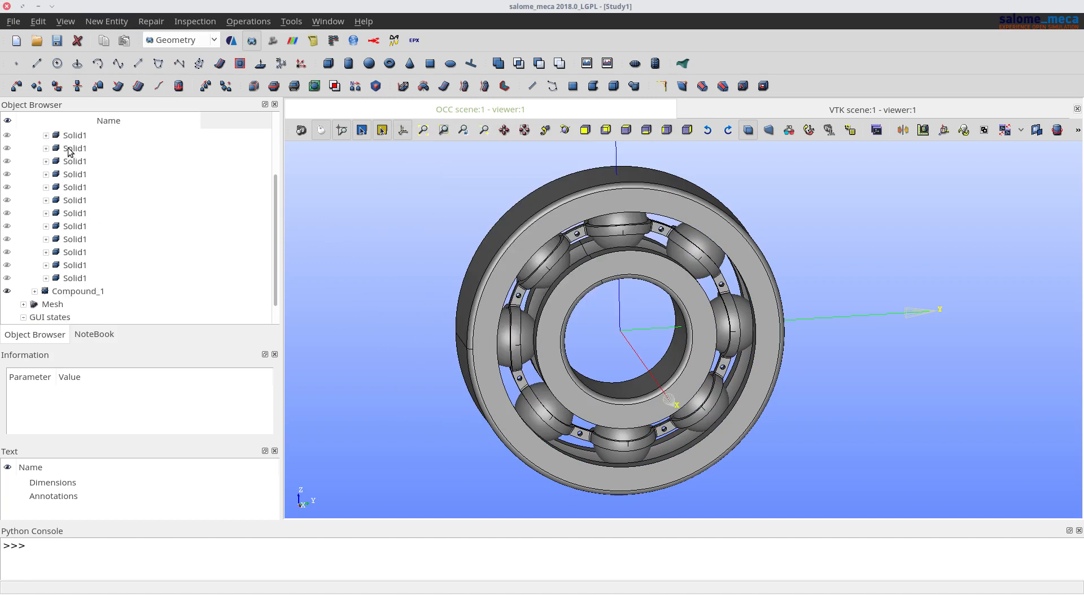
pyautogui.scroll(1, 68, 152)
pyautogui.scroll(-1, 68, 177)
pyautogui.click(34, 290)
pyautogui.scroll(-6, 196, 247)
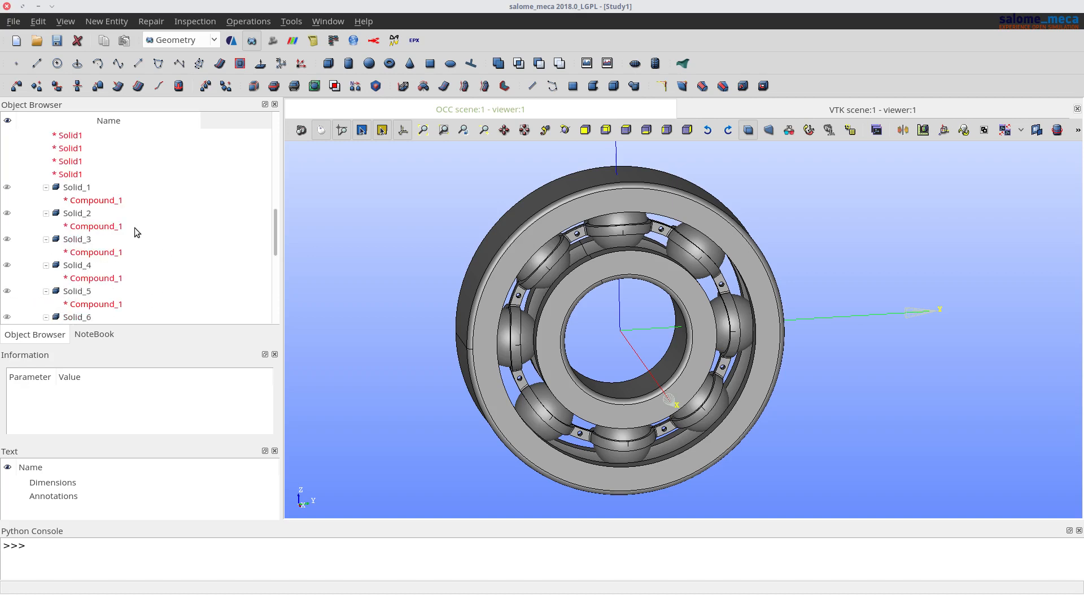
# Step: Collapse the branches of Solid_1 through Solid_11 under Compound_1
pyautogui.click(46, 187)
pyautogui.click(45, 200)
pyautogui.click(45, 213)
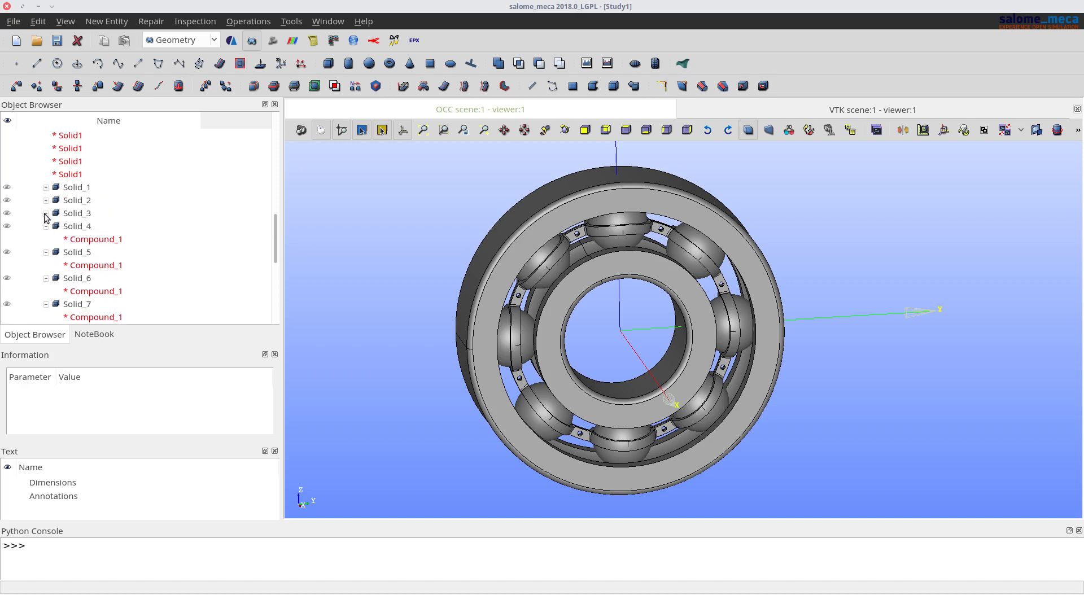
pyautogui.click(46, 226)
pyautogui.click(45, 239)
pyautogui.click(45, 252)
pyautogui.click(46, 265)
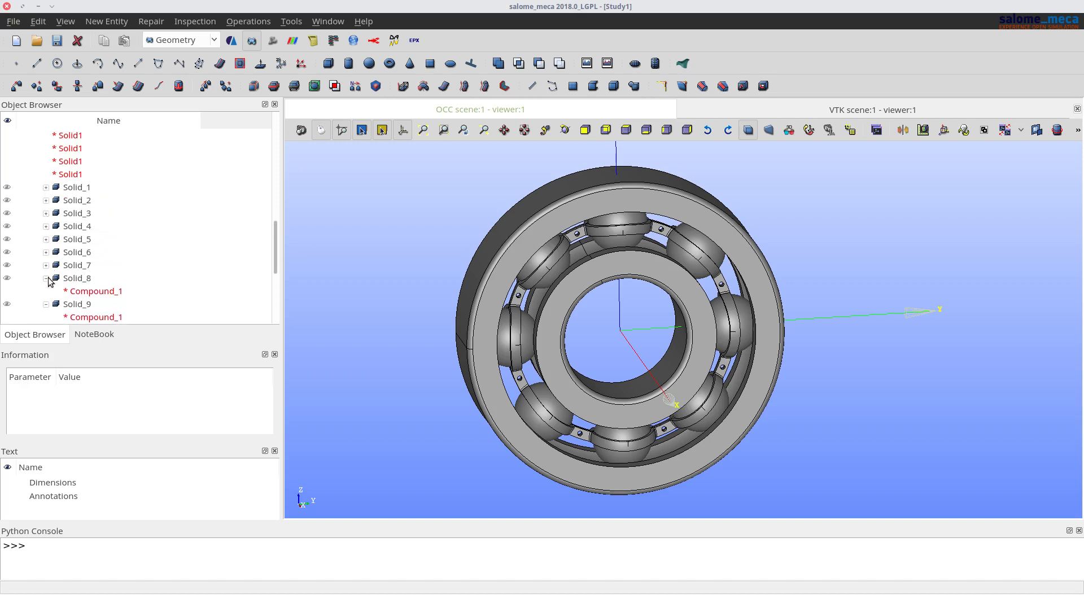
pyautogui.click(46, 278)
pyautogui.click(45, 291)
pyautogui.scroll(-2, 51, 300)
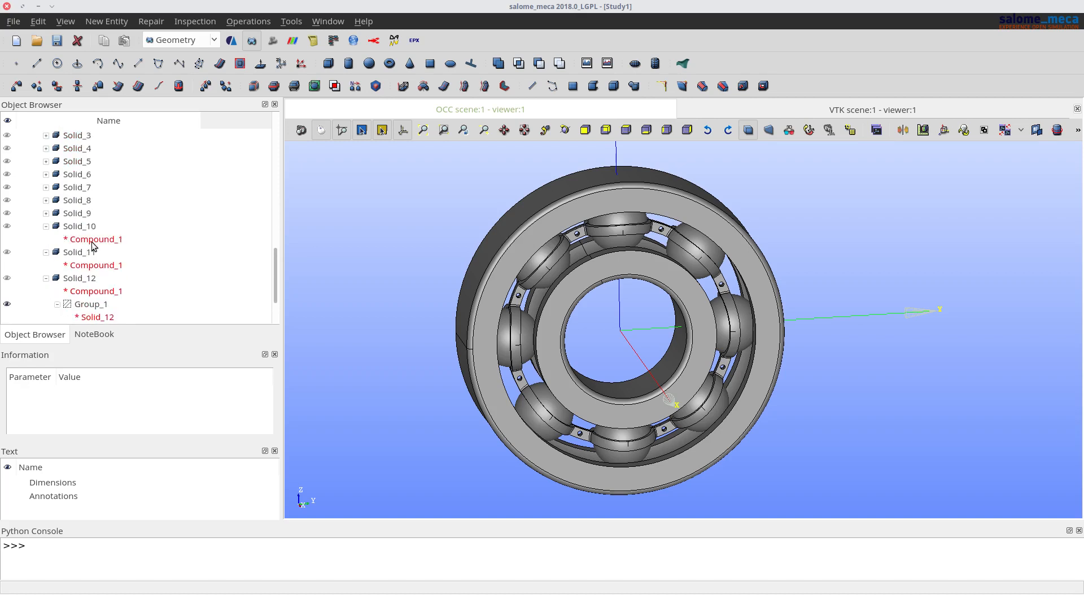
pyautogui.click(46, 226)
pyautogui.scroll(5, 79, 237)
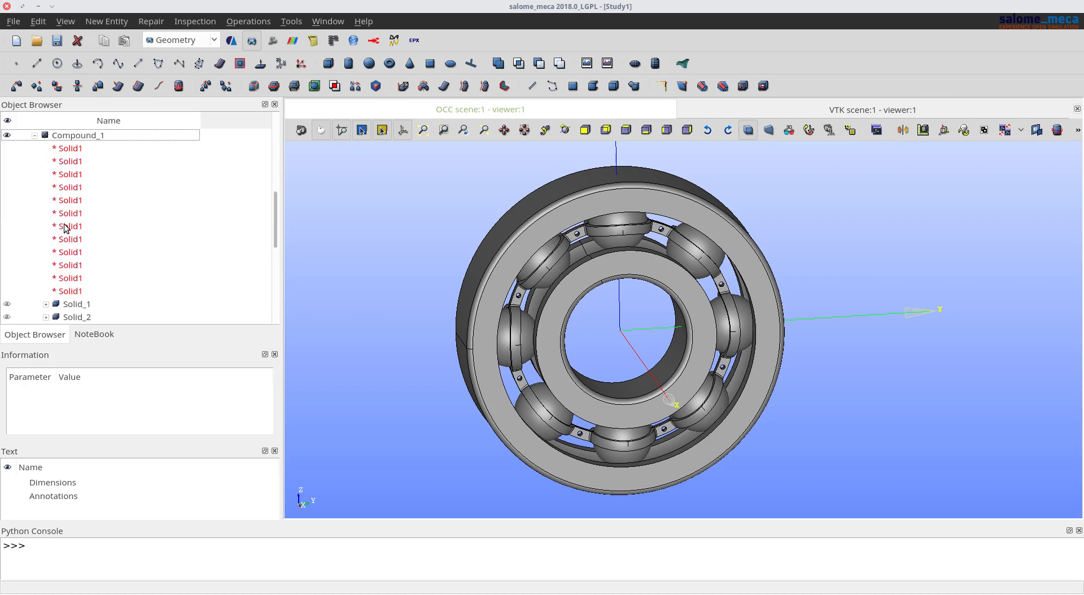
pyautogui.scroll(-2, 106, 244)
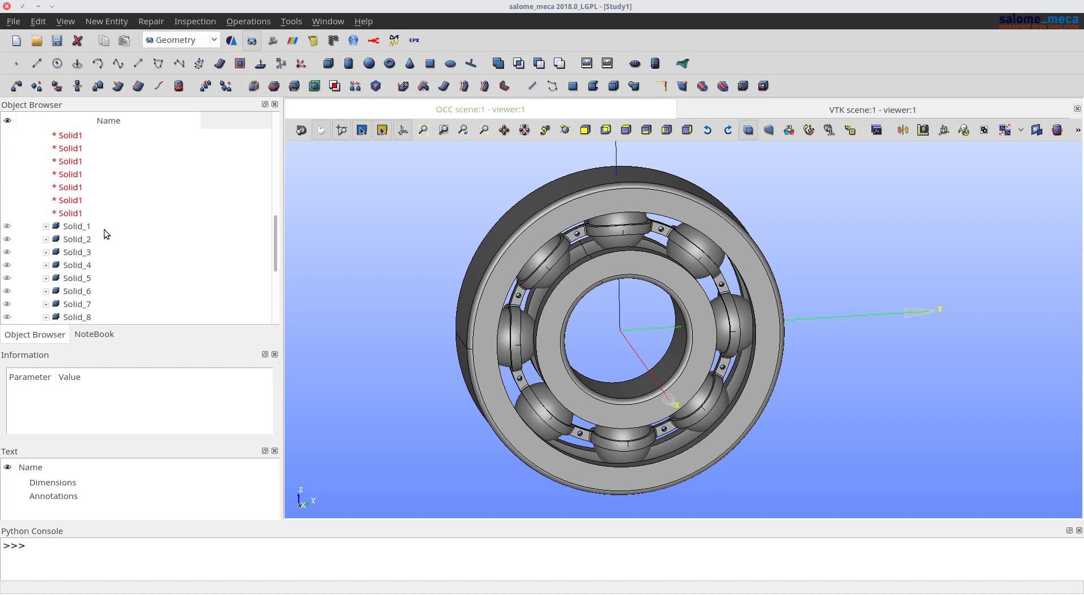
pyautogui.scroll(-2, 104, 229)
pyautogui.scroll(-1, 74, 254)
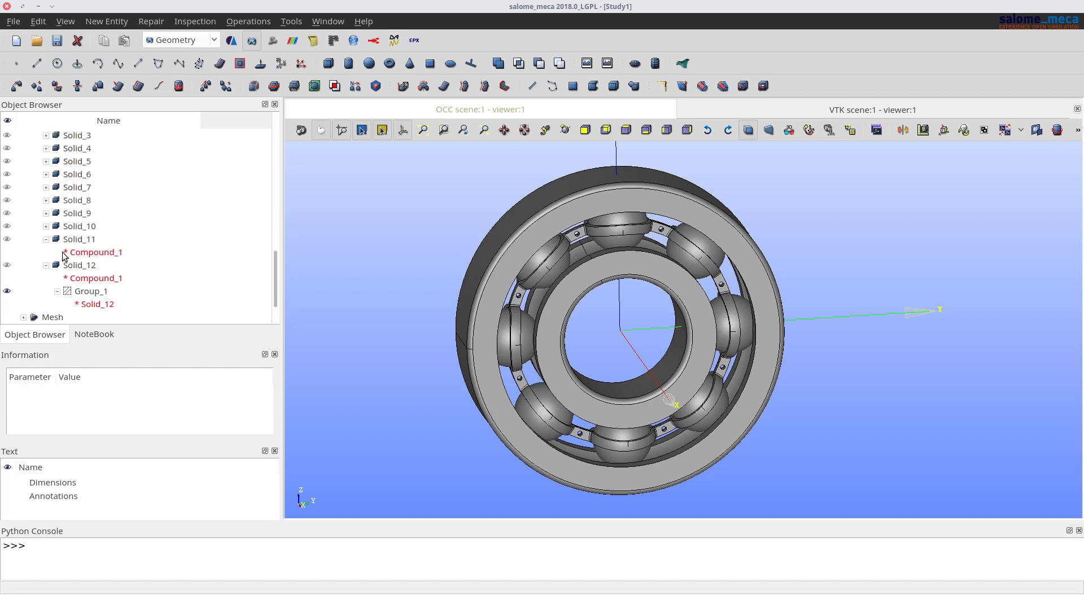
pyautogui.click(46, 239)
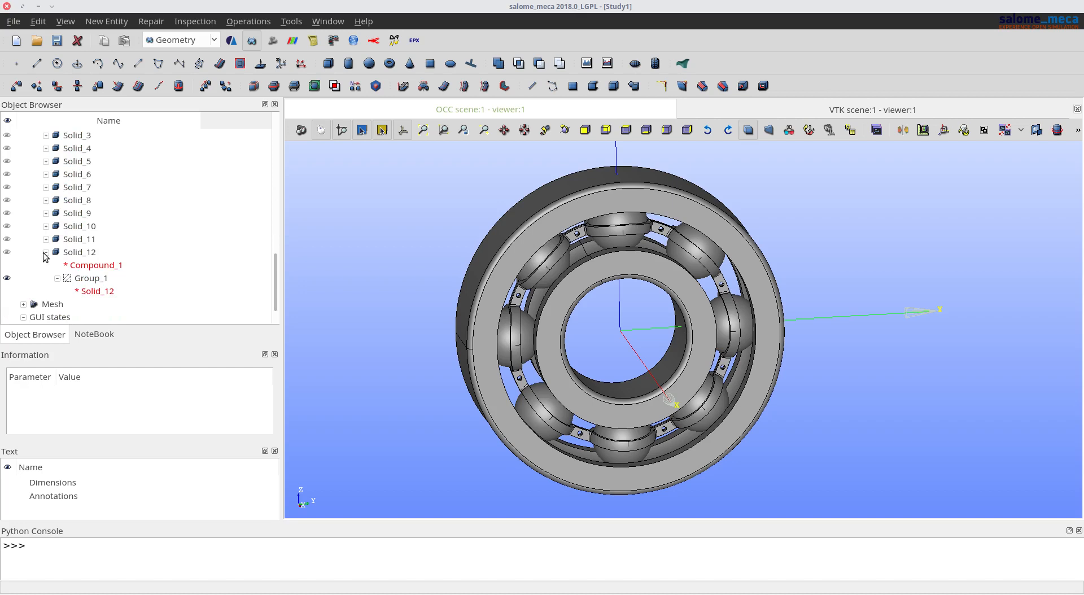
# Step: Display Solid_12 in the 3D view and look at its outline within the bearing
pyautogui.click(9, 253)
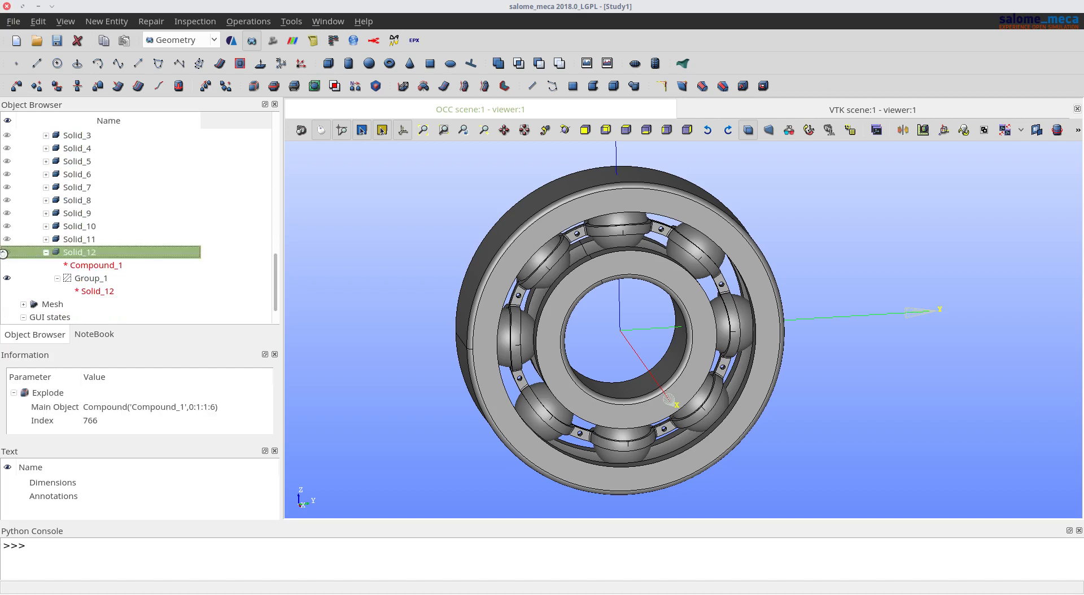
pyautogui.scroll(4, 605, 289)
pyautogui.moveTo(614, 330); pyautogui.dragTo(616, 260)
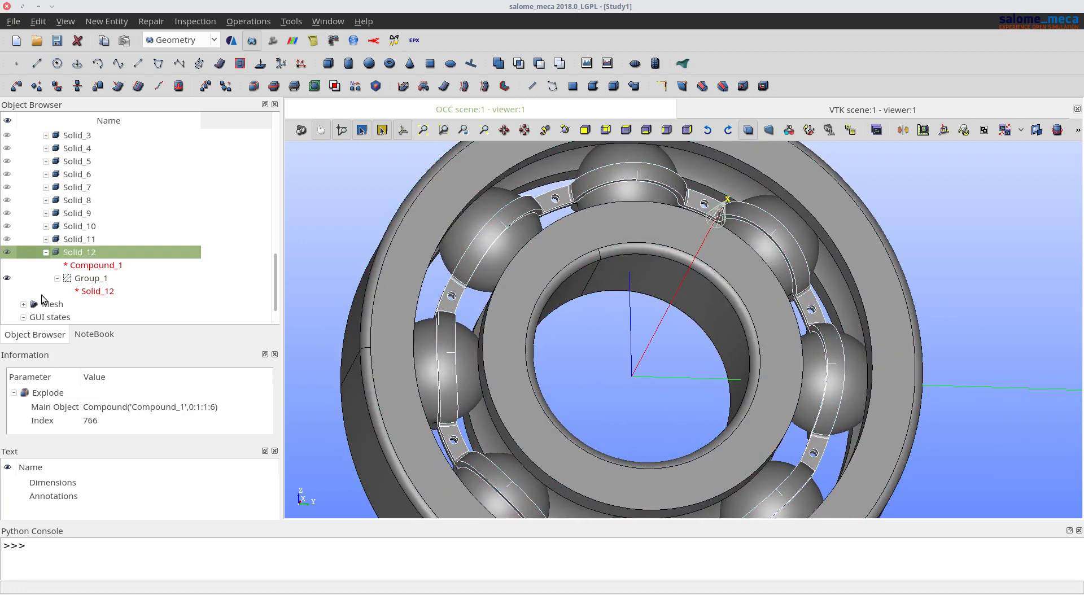
# Step: Select Group_1 under Solid_12 and inspect the small holes between the balls in the bearing's cage
pyautogui.click(76, 280)
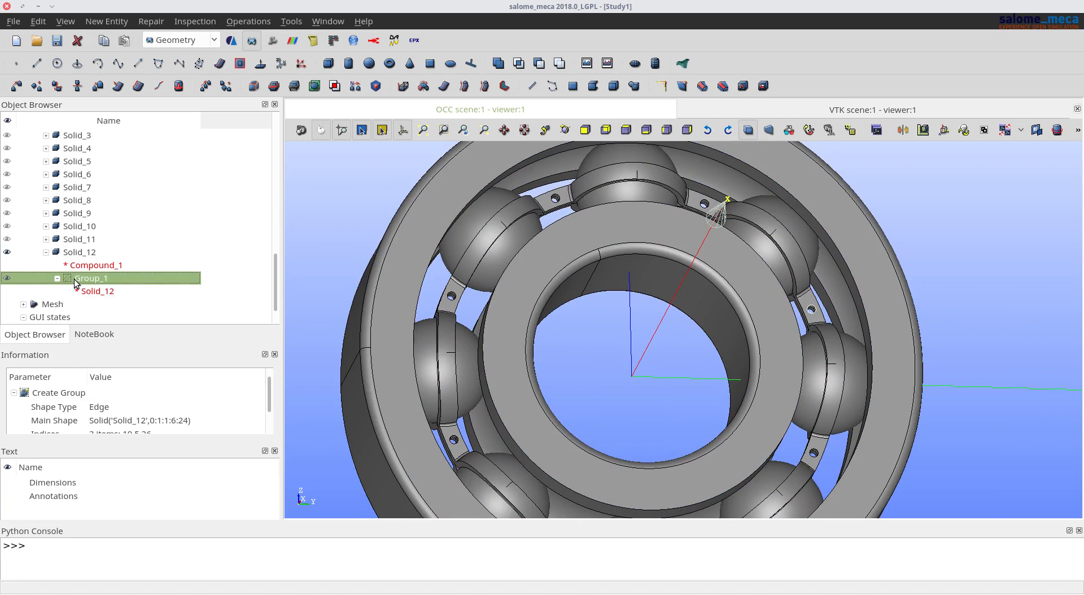
pyautogui.scroll(-3, 325, 172)
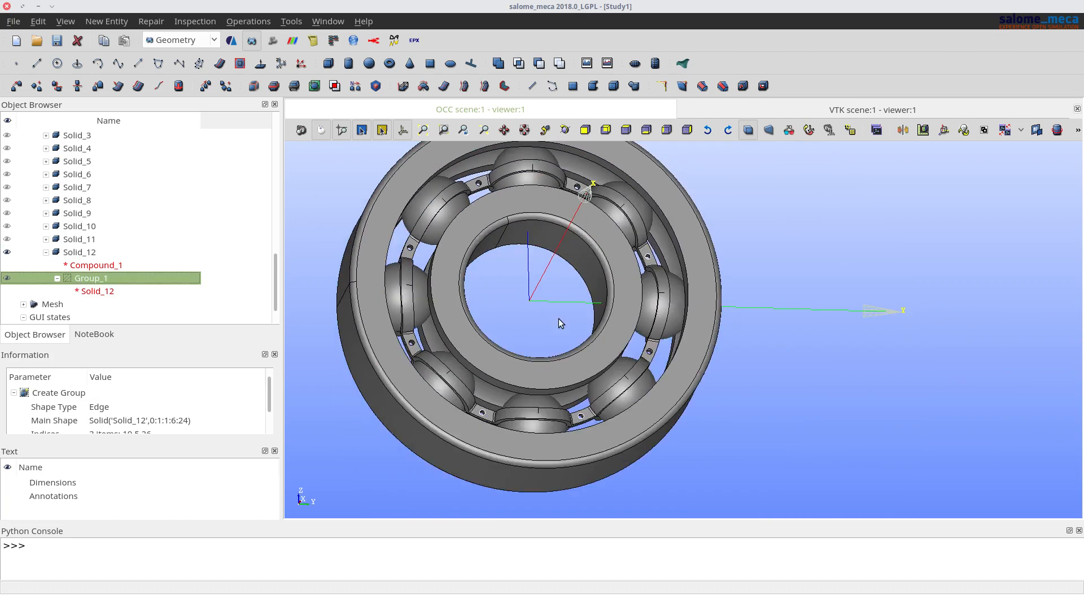
pyautogui.scroll(4, 602, 343)
pyautogui.moveTo(526, 268); pyautogui.dragTo(525, 311)
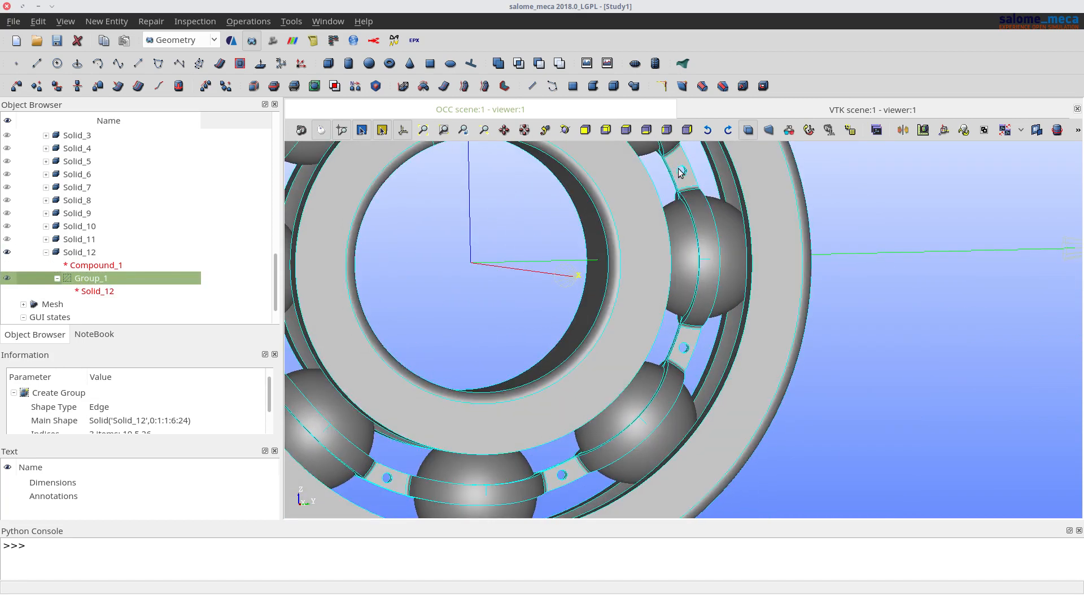
pyautogui.scroll(-1, 918, 433)
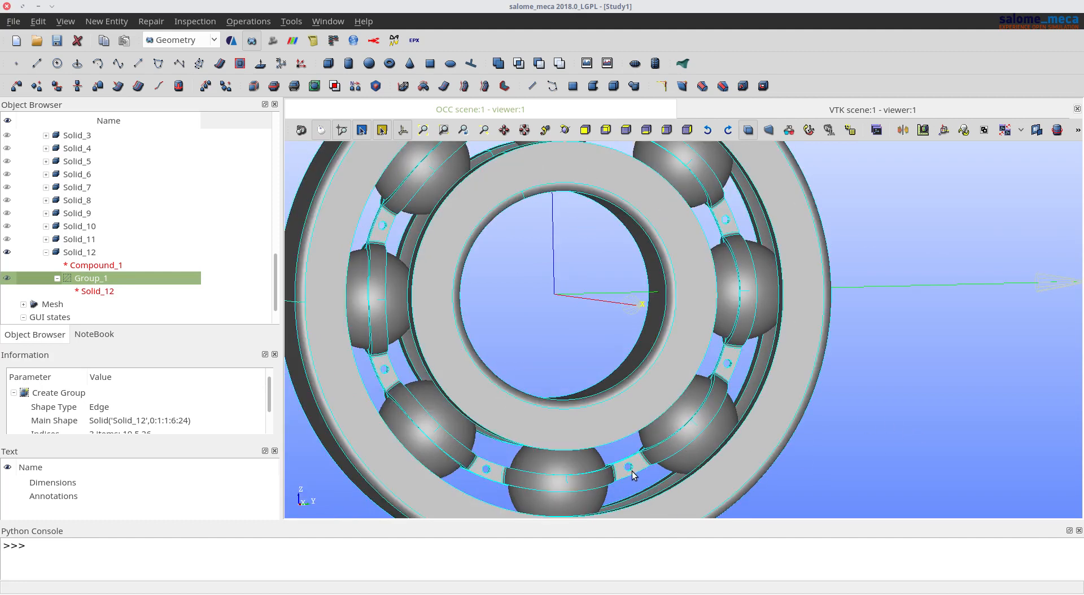
# Step: Examine a small cage hole up close and the whole bearing from an oblique angle
pyautogui.scroll(5, 632, 472)
pyautogui.moveTo(651, 487); pyautogui.dragTo(668, 472)
pyautogui.scroll(-5, 668, 472)
pyautogui.moveTo(548, 375); pyautogui.dragTo(453, 381)
pyautogui.scroll(-2, 822, 291)
pyautogui.moveTo(646, 286)
pyautogui.mouseDown()
pyautogui.moveTo(692, 247)
pyautogui.moveTo(638, 284)
pyautogui.moveTo(664, 288)
pyautogui.moveTo(641, 278)
pyautogui.mouseUp()
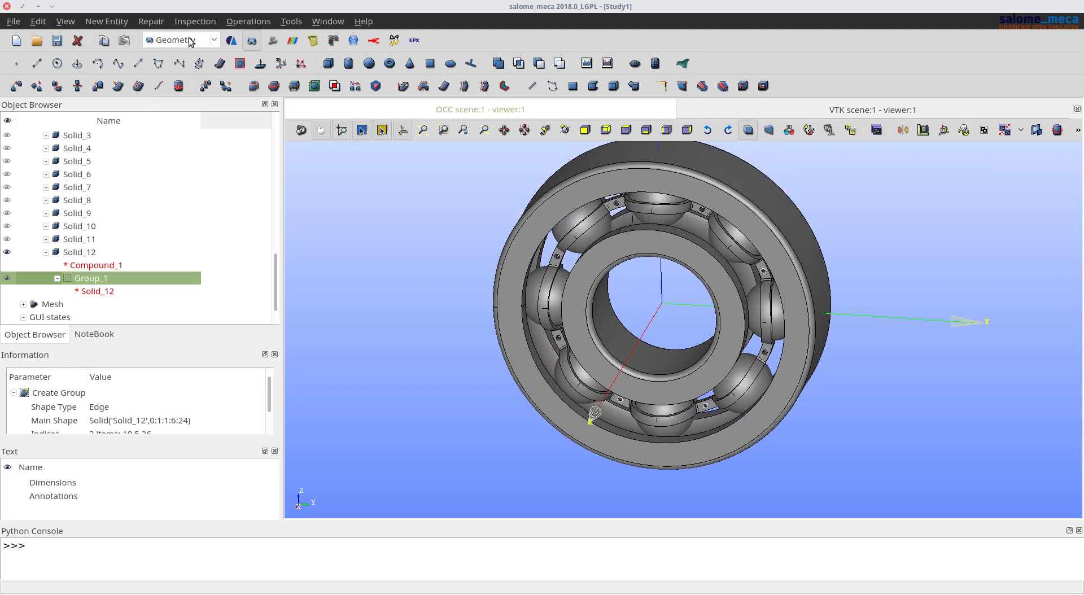
# Step: Switch to the Mesh module and bring the full axes frame of its 3D scene into view
pyautogui.click(272, 40)
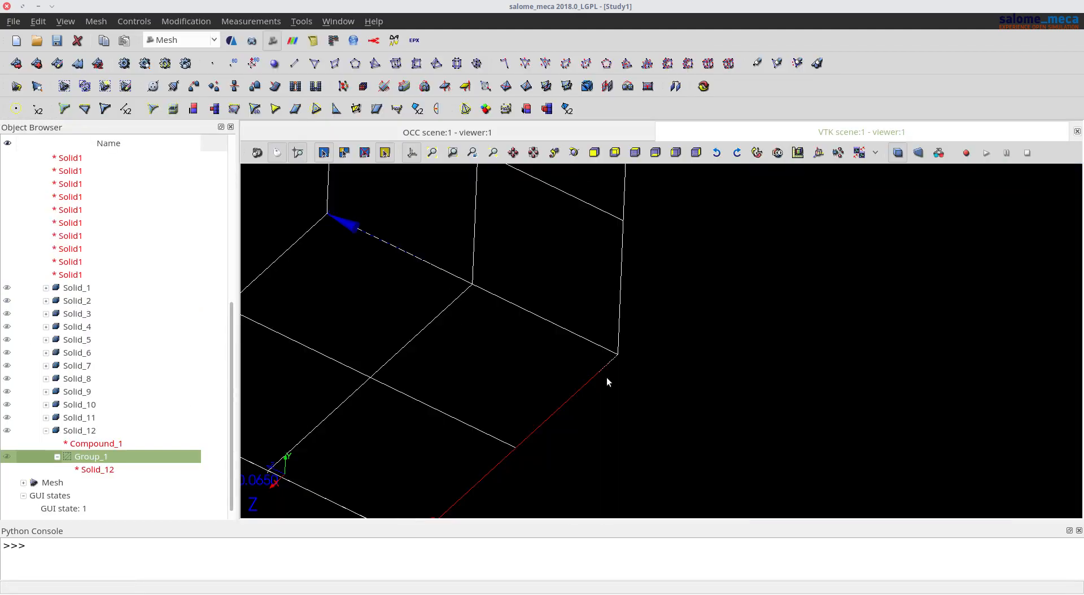
pyautogui.scroll(-3, 625, 377)
pyautogui.scroll(-2, 703, 368)
pyautogui.scroll(-2, 586, 319)
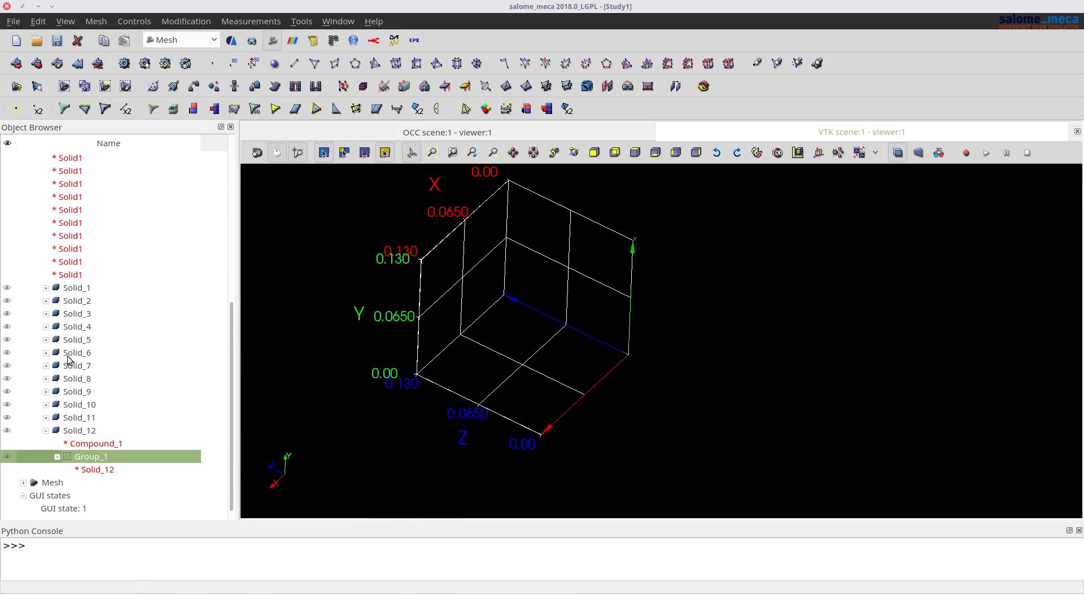
# Step: Create a mesh on Assembly1 with the NETGEN 1D-2D-3D algorithm and the default hypothesis
pyautogui.scroll(5, 191, 381)
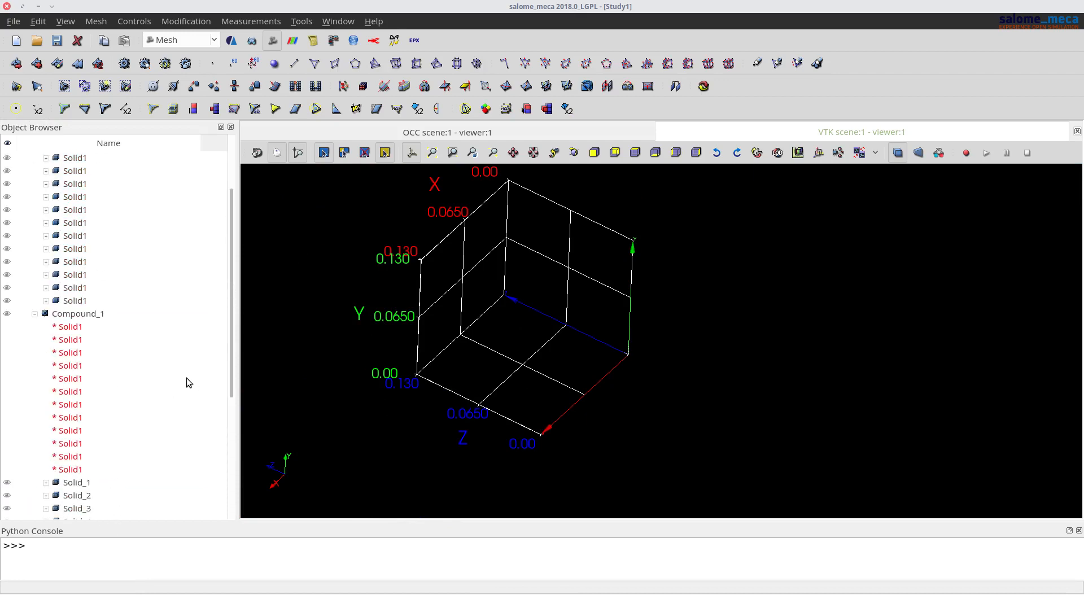
pyautogui.scroll(2, 89, 338)
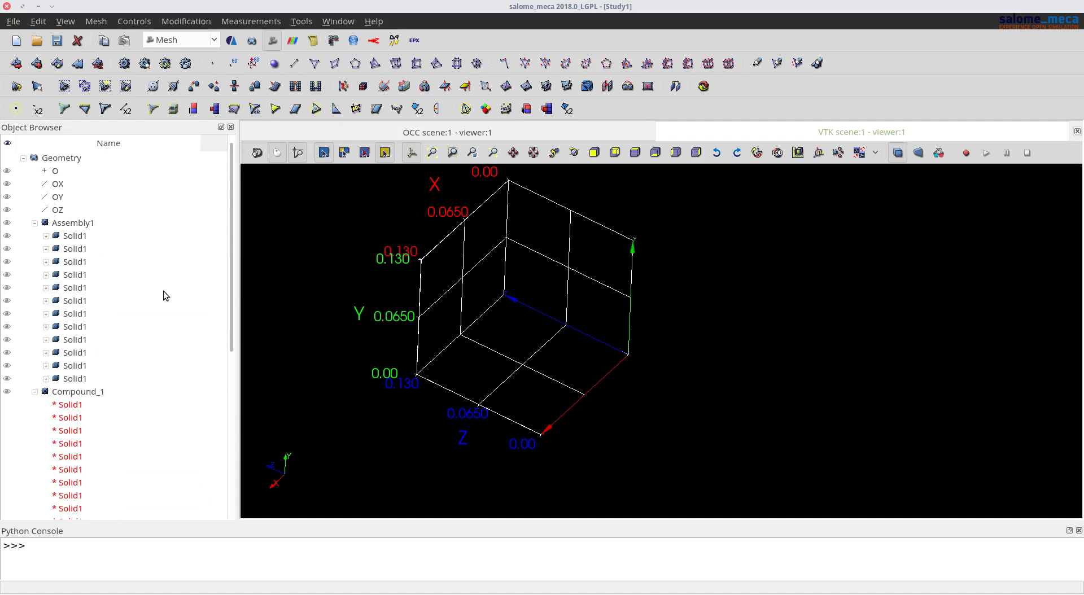
pyautogui.click(83, 224)
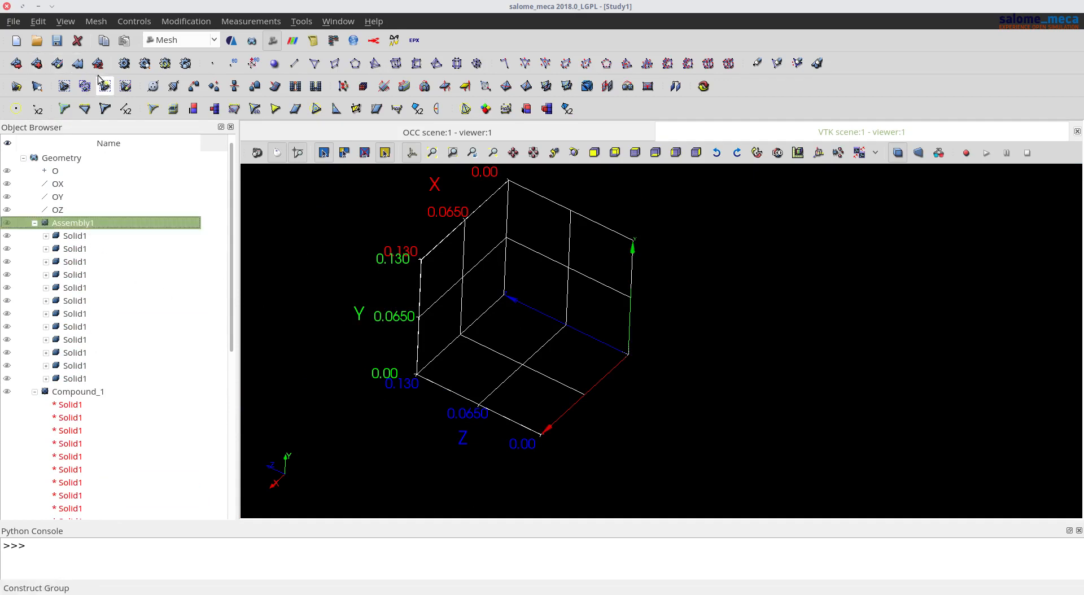
pyautogui.click(16, 63)
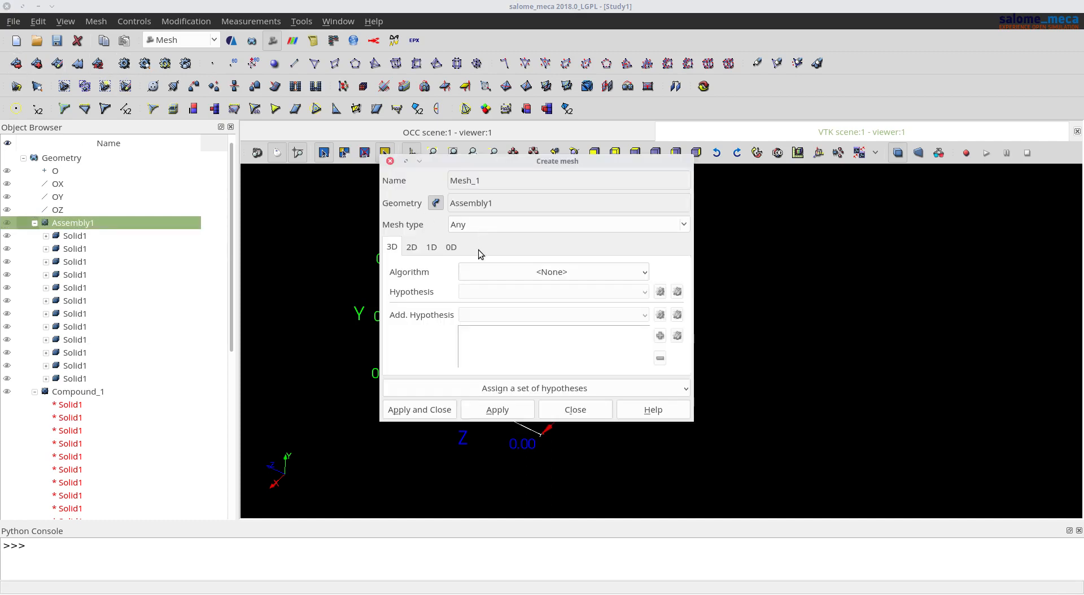
pyautogui.click(520, 272)
pyautogui.click(537, 370)
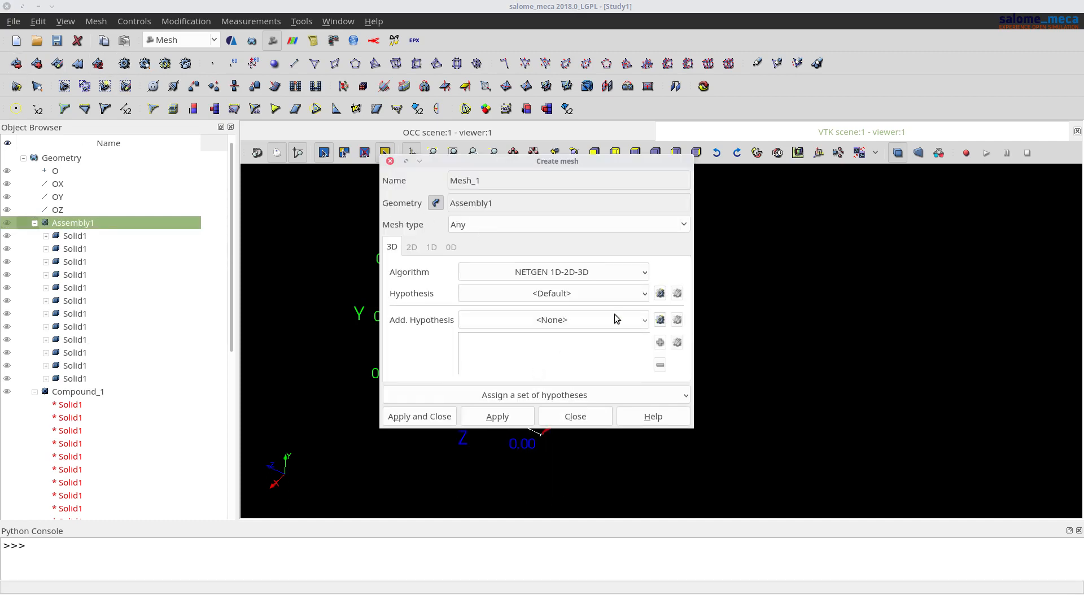
pyautogui.click(430, 418)
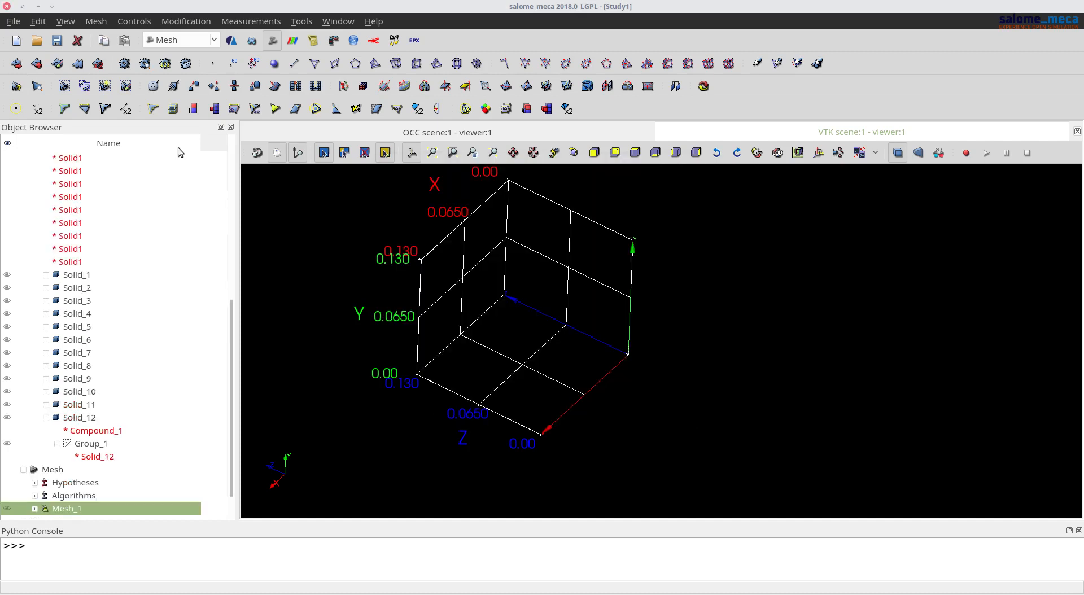
# Step: Try to compute the mesh of Assembly1, and inspect the displayed mesh alongside the computation report
pyautogui.click(124, 62)
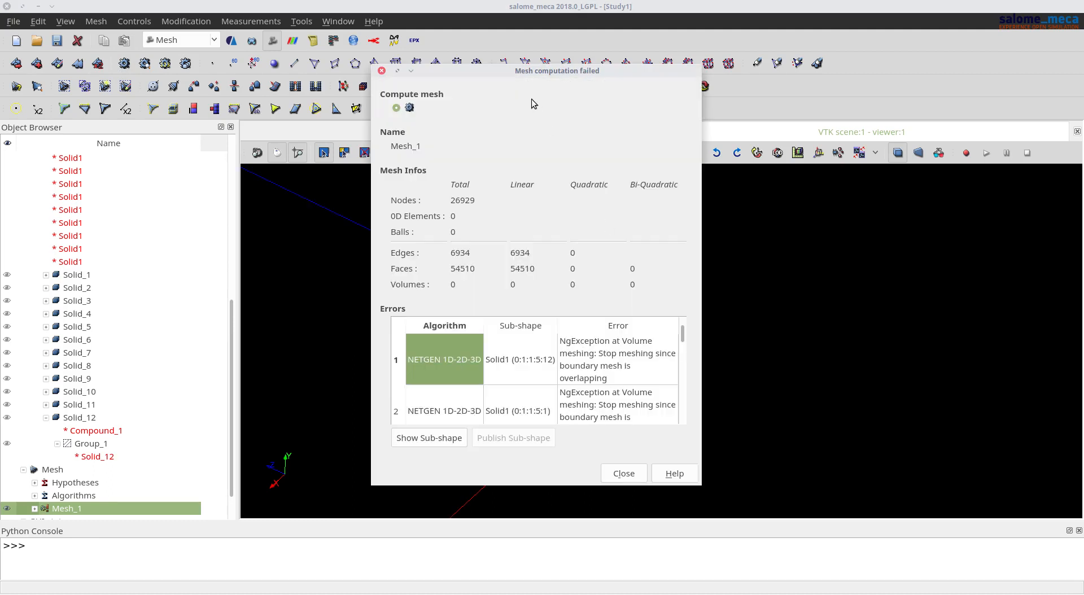
pyautogui.moveTo(525, 76); pyautogui.dragTo(293, 76)
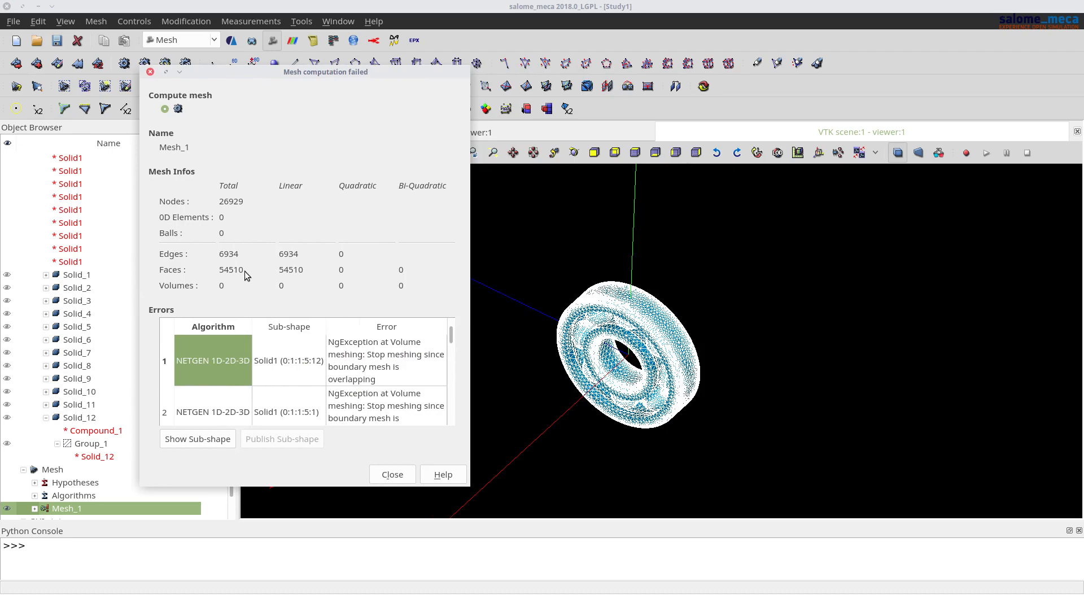
pyautogui.scroll(6, 652, 320)
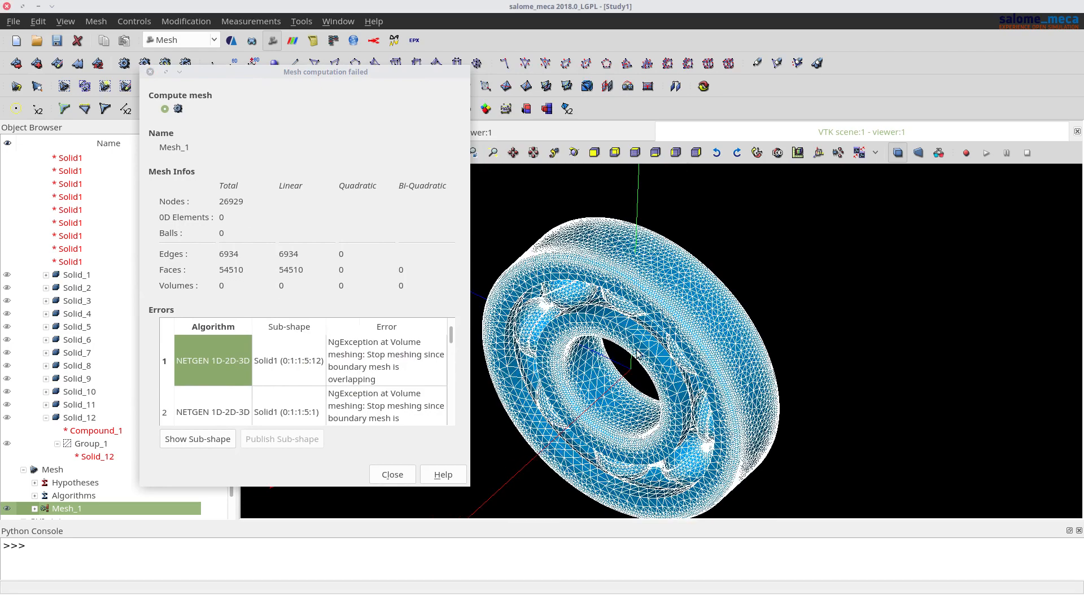
pyautogui.keyDown('ctrl'); pyautogui.moveTo(741, 353); pyautogui.dragTo(830, 344, button='right'); pyautogui.keyUp('ctrl')
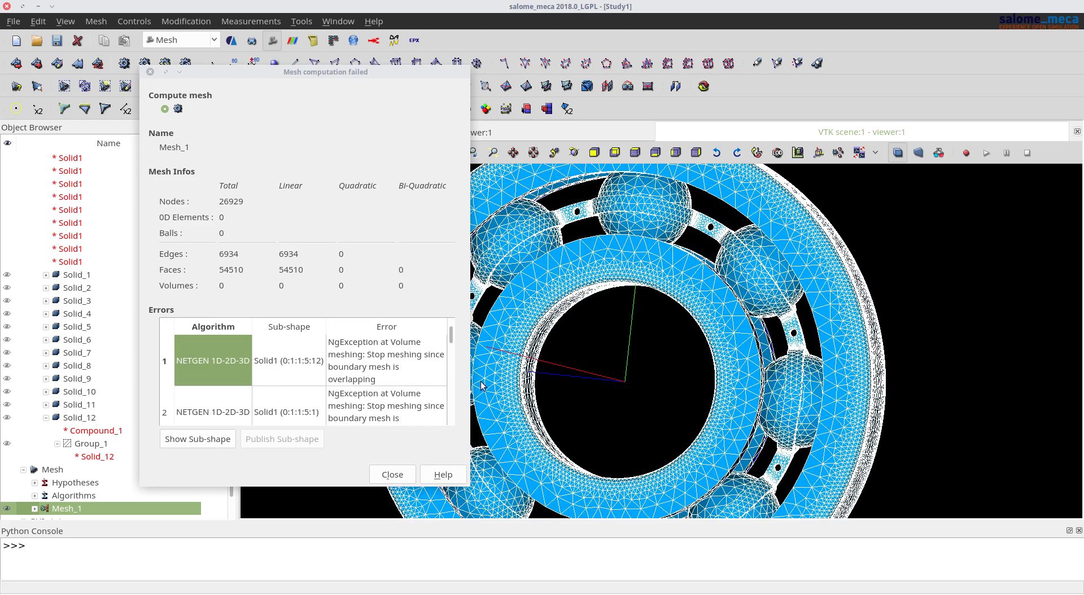
pyautogui.keyDown('ctrl'); pyautogui.moveTo(663, 342); pyautogui.dragTo(811, 285, button='right'); pyautogui.keyUp('ctrl')
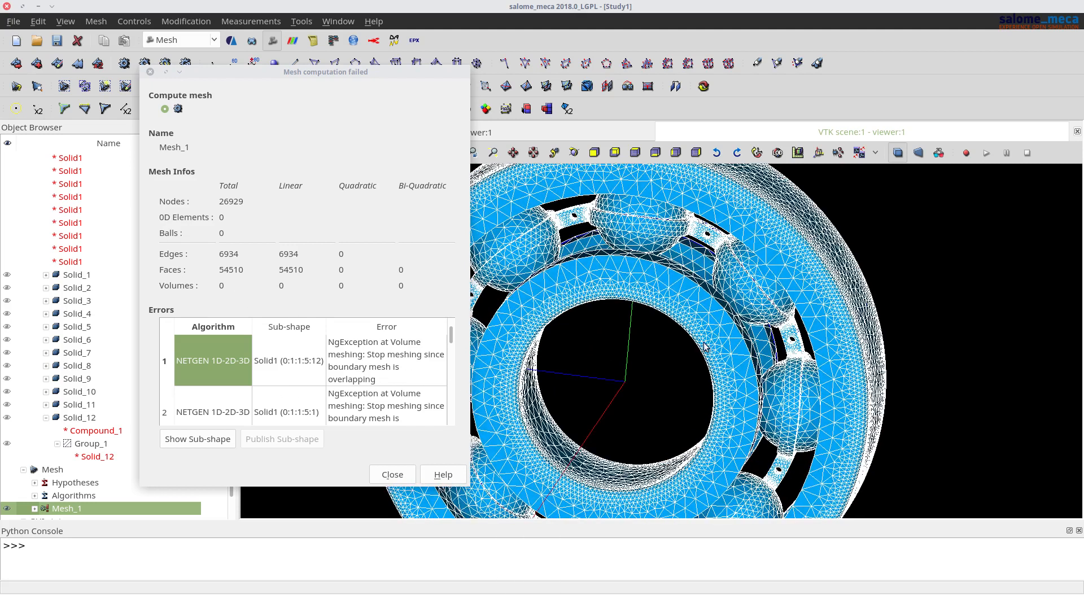
pyautogui.scroll(-3, 811, 286)
pyautogui.click(394, 474)
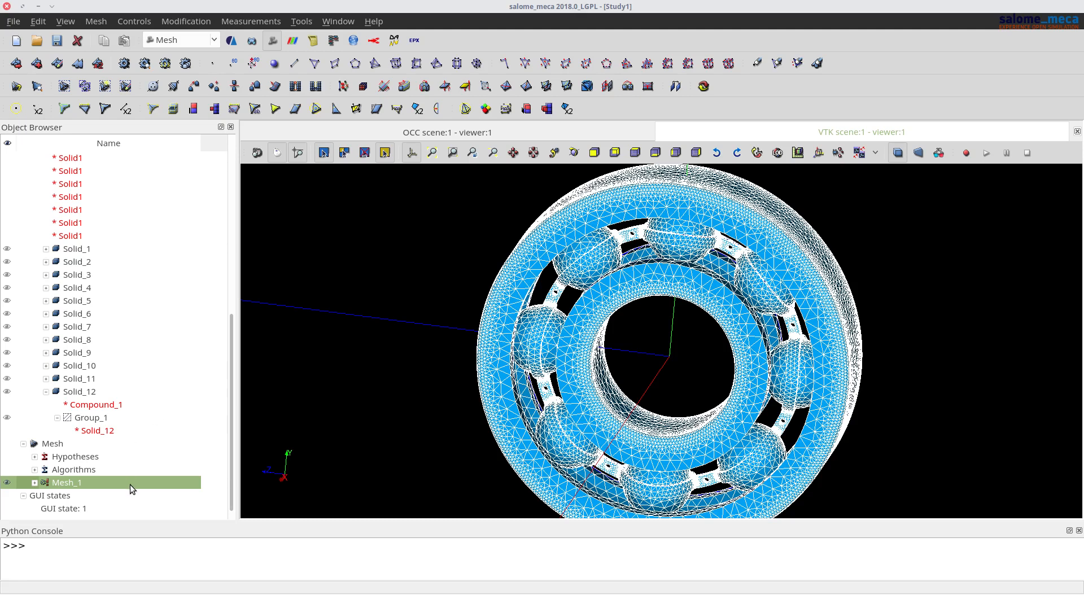
# Step: Delete Mesh_1, the mesh based on Assembly1
pyautogui.press('Delete')
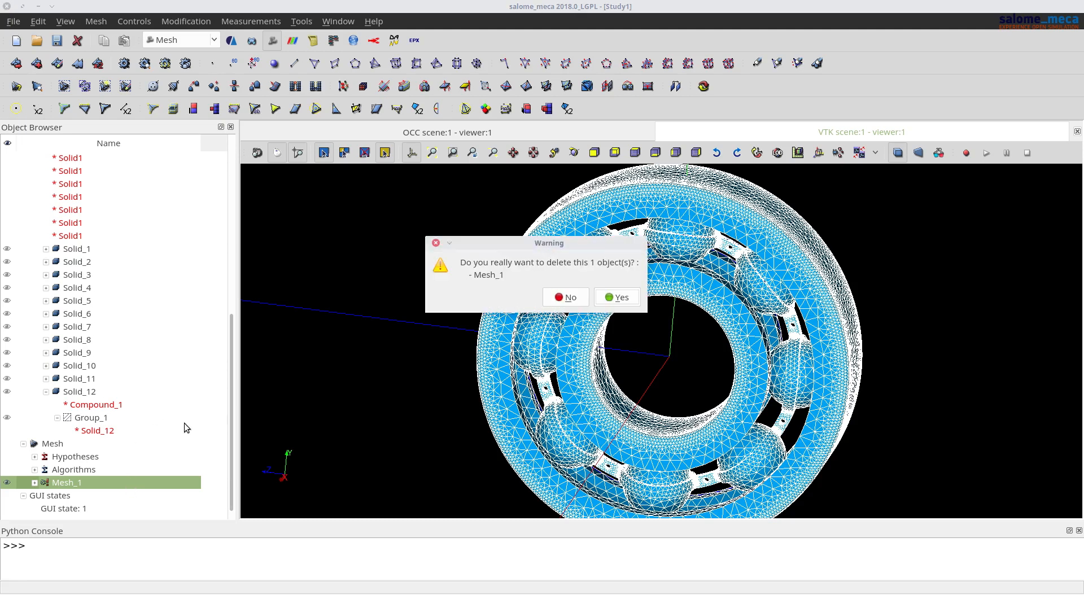
pyautogui.press('Return')
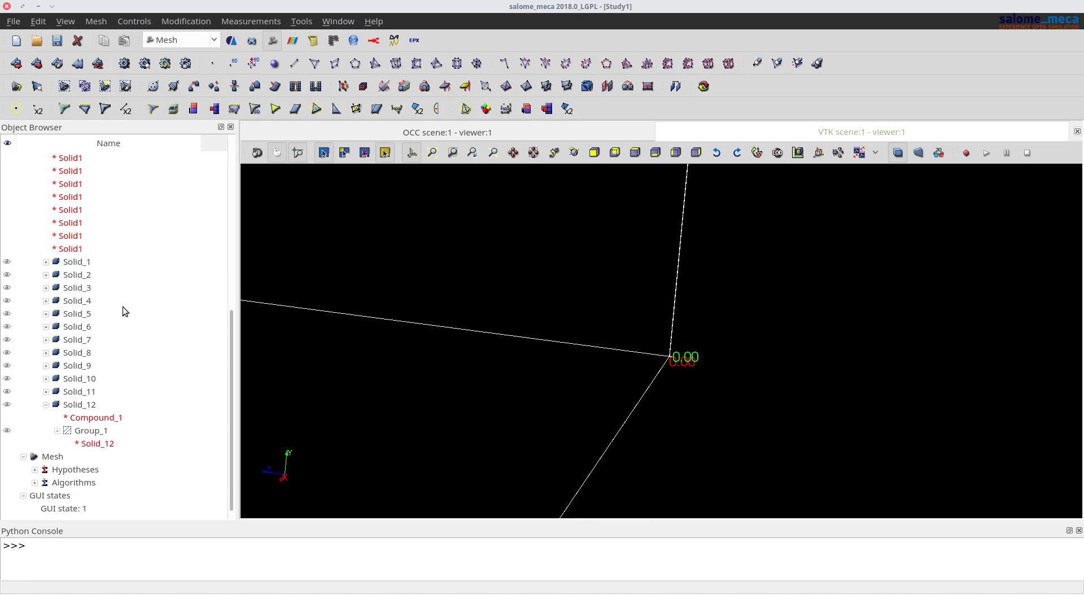
# Step: Create a new mesh on Compound_1 with no algorithm assigned
pyautogui.scroll(5, 114, 388)
pyautogui.click(72, 288)
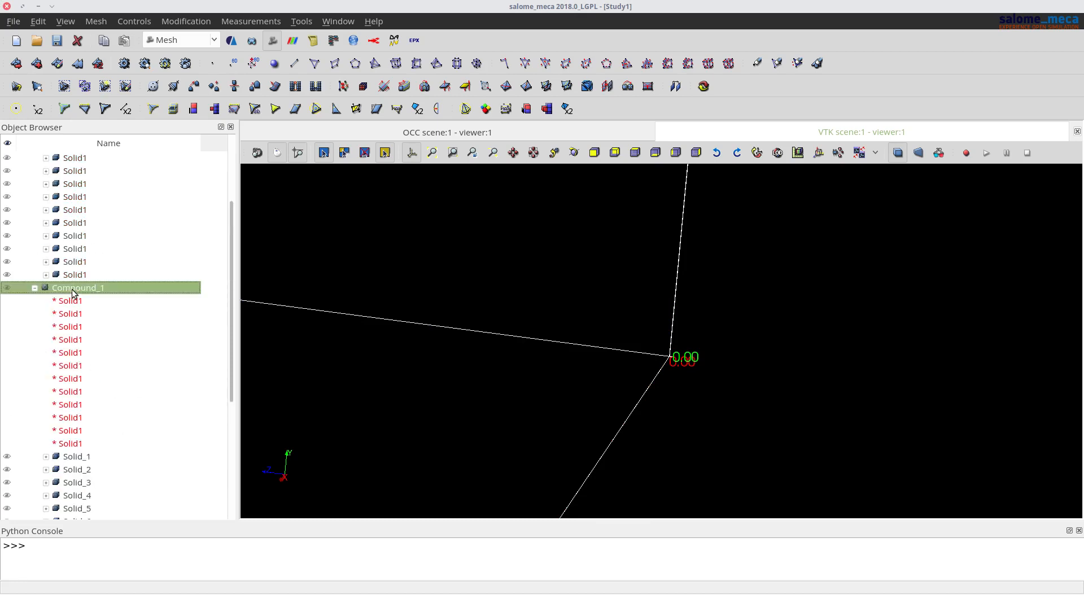
pyautogui.click(17, 63)
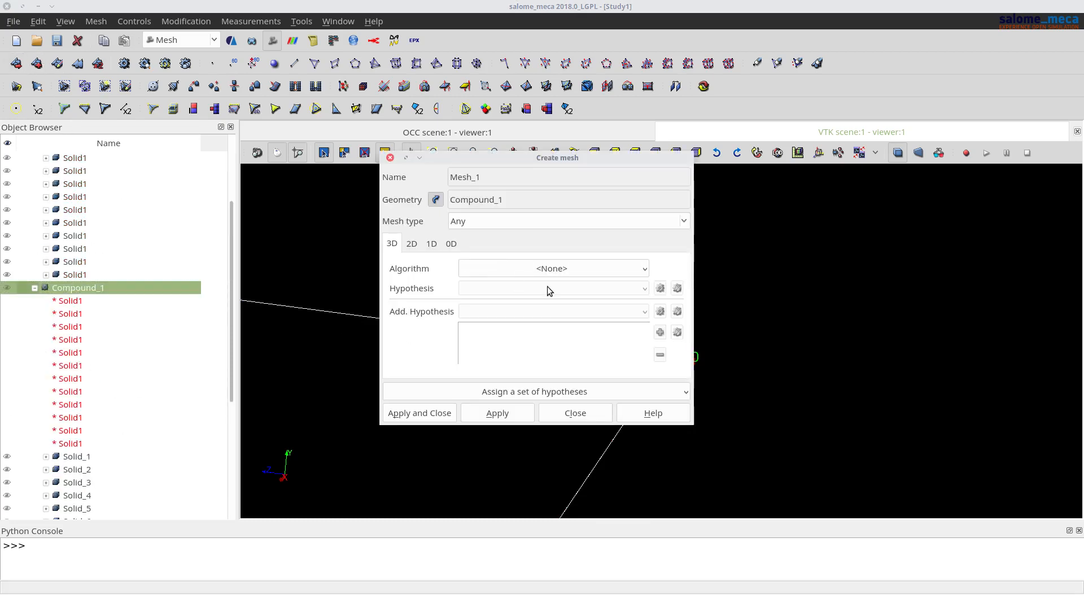
pyautogui.click(439, 414)
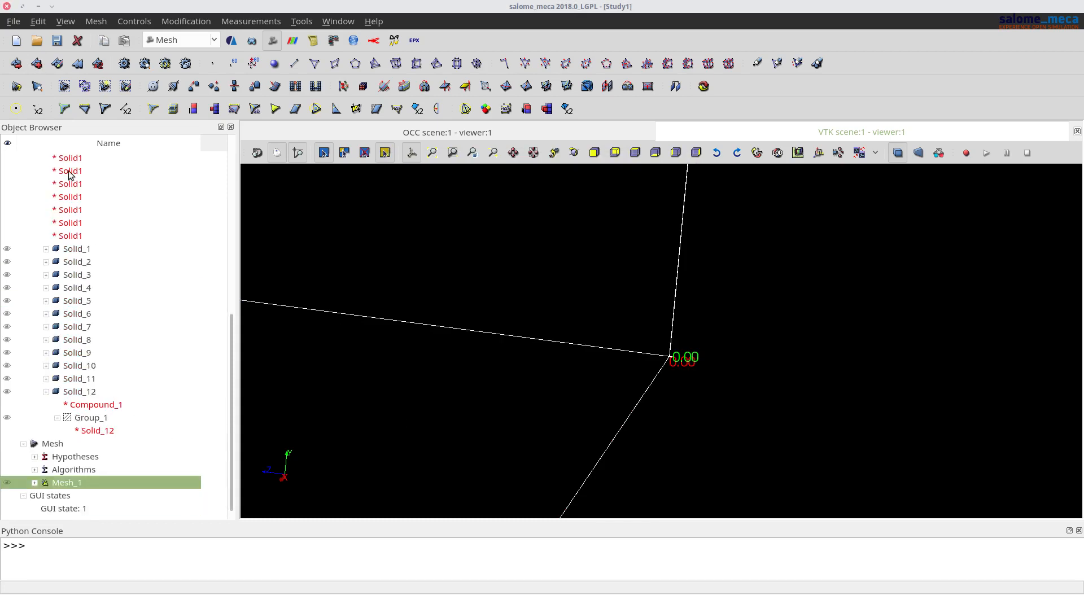
# Step: Create a sub-mesh of Mesh_1 on Solid_1 through Solid_12 using the NETGEN 1D-2D-3D algorithm with the default hypothesis
pyautogui.click(37, 64)
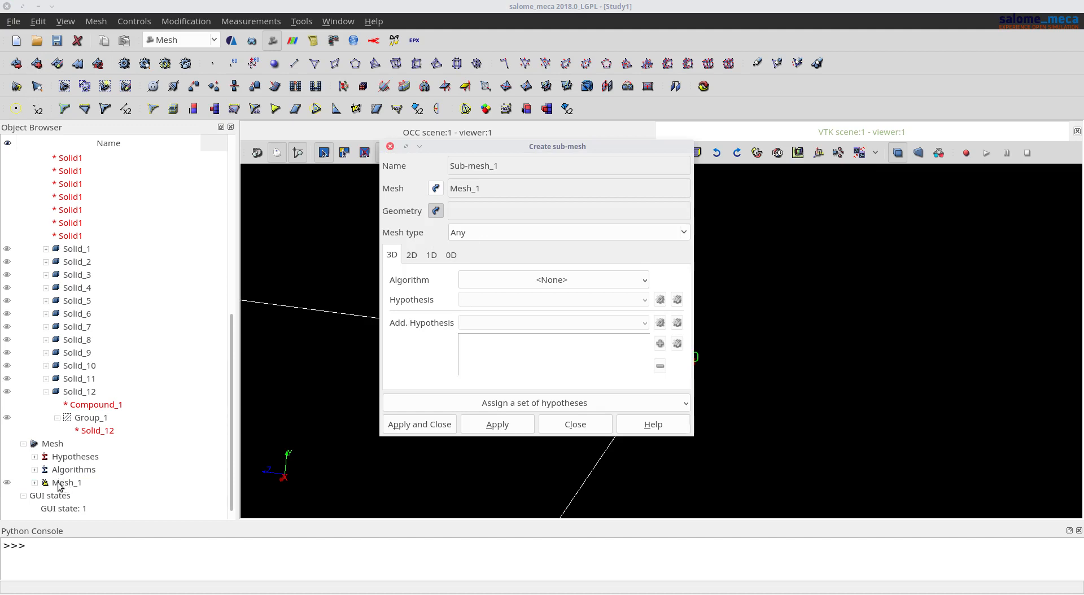
pyautogui.scroll(2, 62, 355)
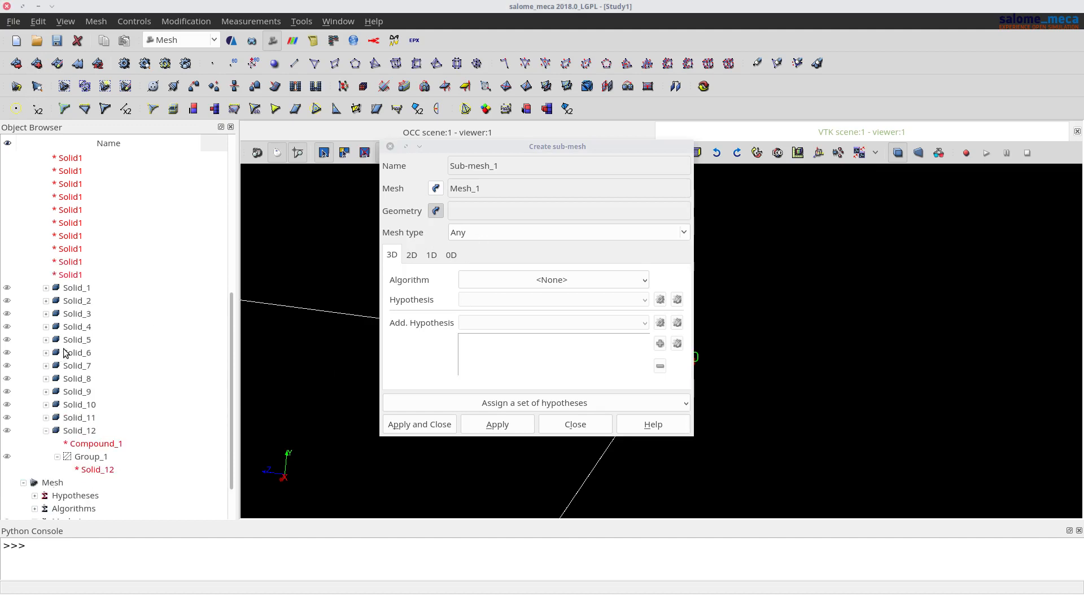
pyautogui.click(77, 328)
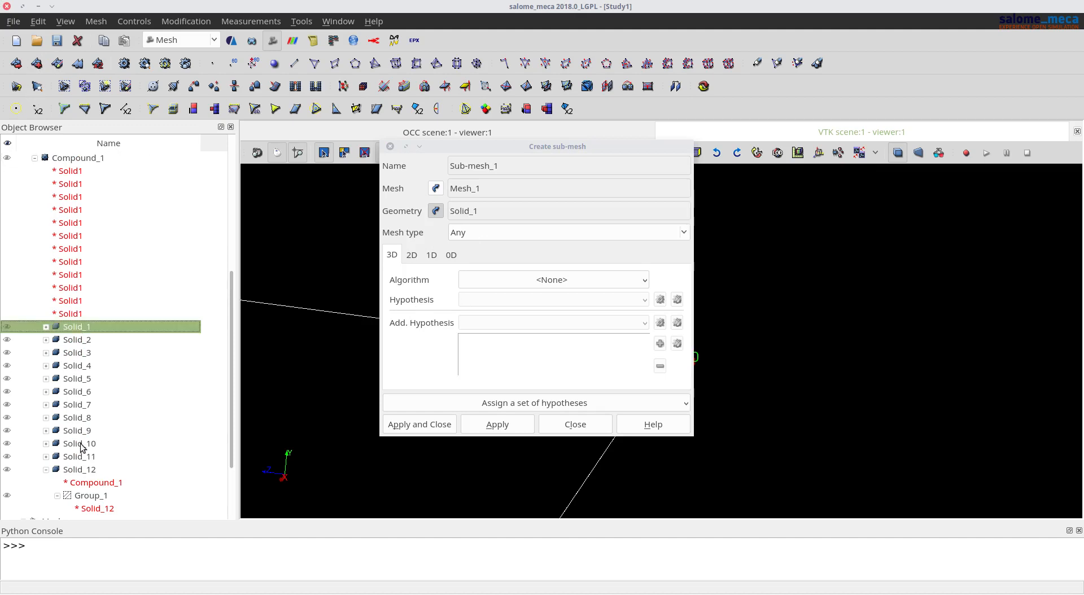
pyautogui.keyDown('shift'); pyautogui.click(84, 470); pyautogui.keyUp('shift')
pyautogui.scroll(-2, 194, 379)
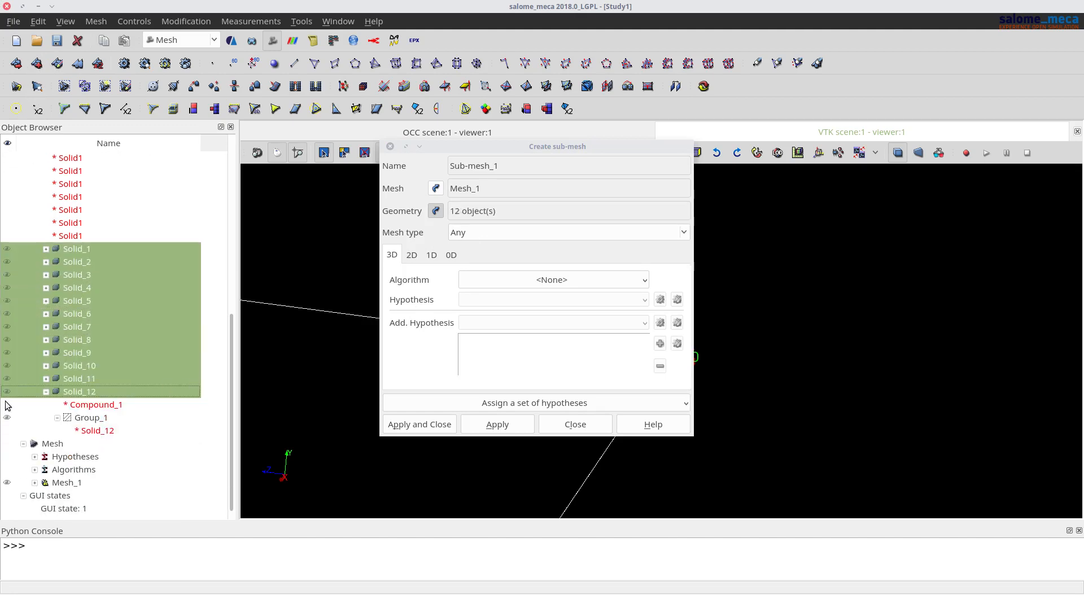
pyautogui.scroll(1, 18, 362)
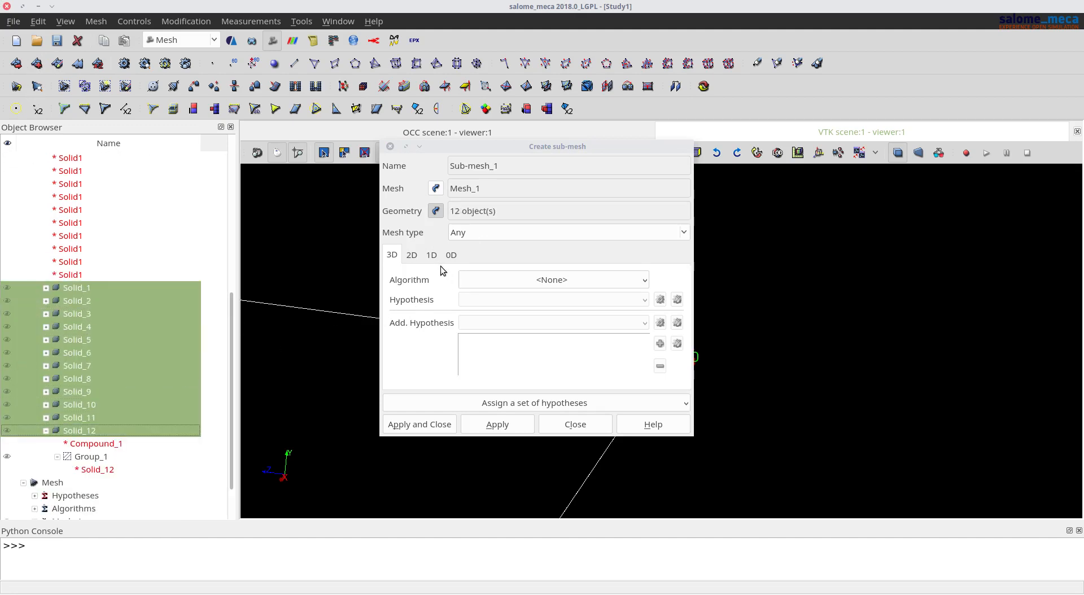
pyautogui.click(504, 278)
pyautogui.click(522, 337)
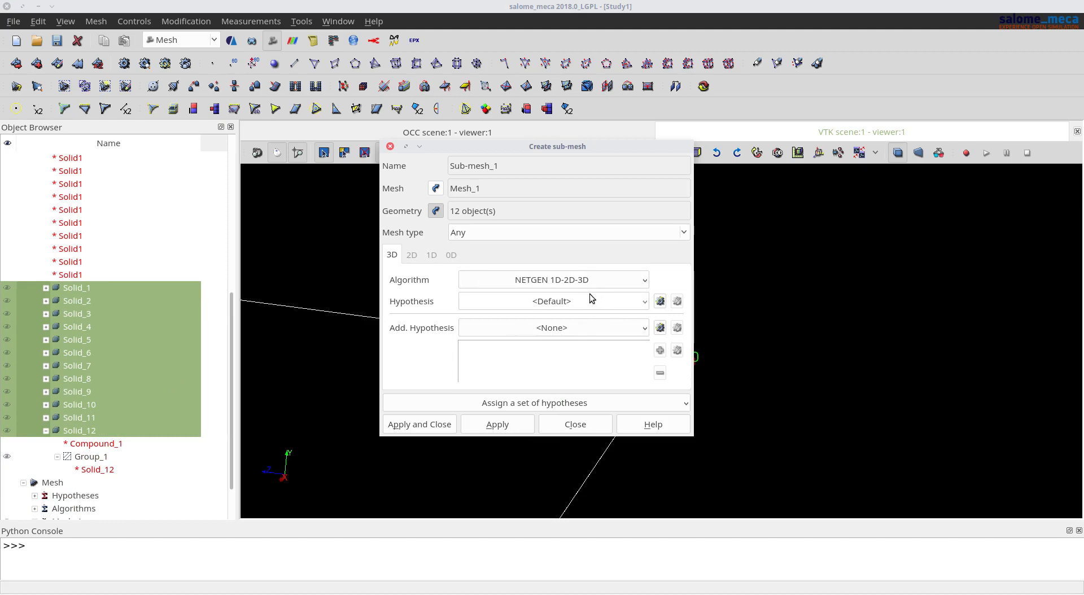
pyautogui.click(588, 300)
pyautogui.click(589, 301)
pyautogui.click(430, 424)
# Step: Compute the mesh of Compound_1 and review its element statistics
pyautogui.scroll(9, 134, 269)
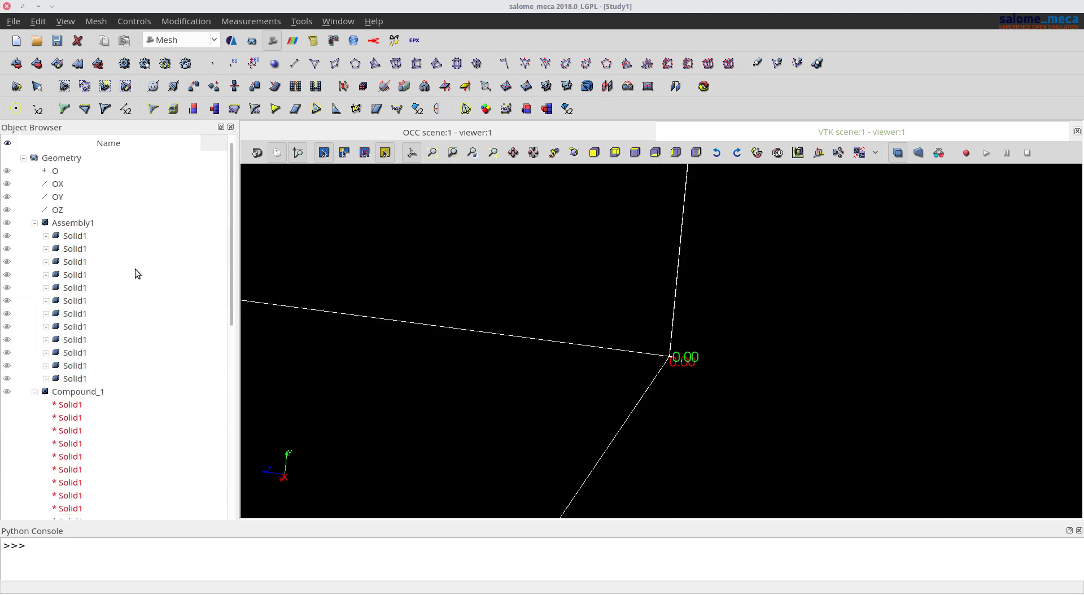
pyautogui.click(124, 63)
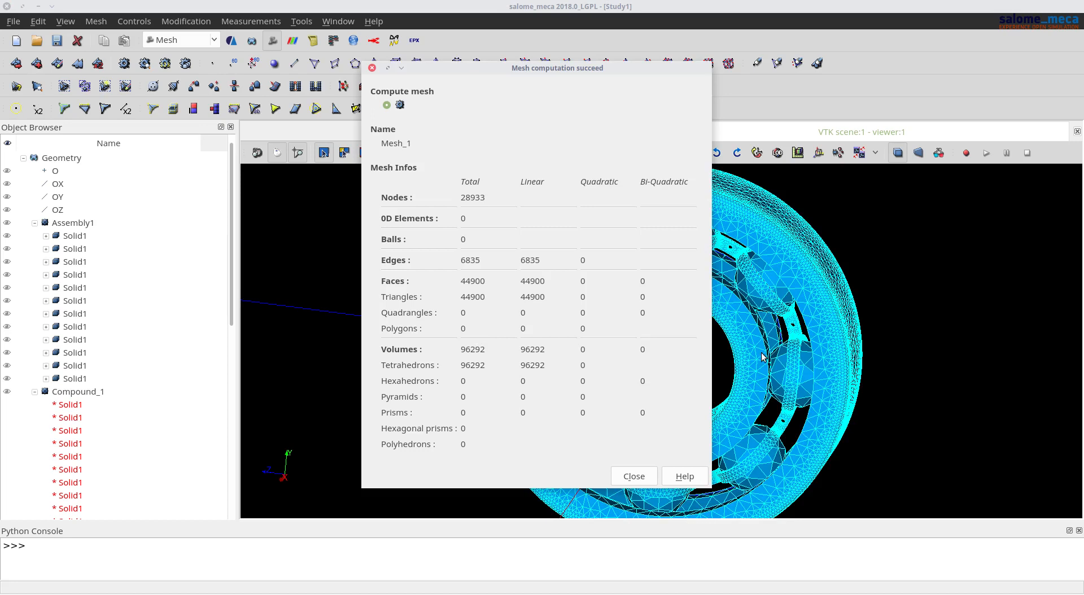
pyautogui.moveTo(526, 70); pyautogui.dragTo(260, 73)
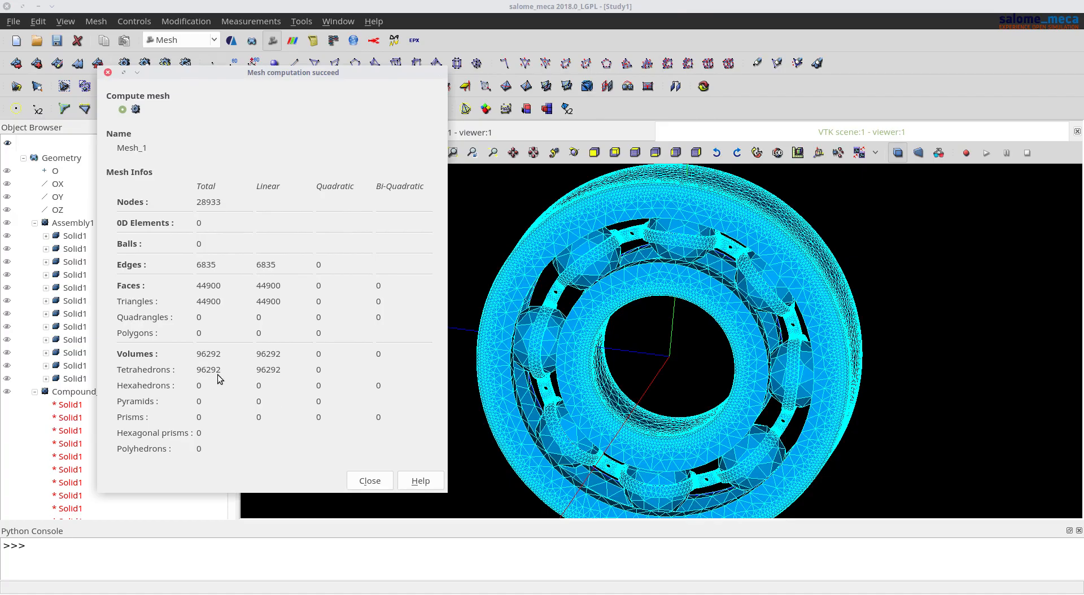
pyautogui.click(379, 481)
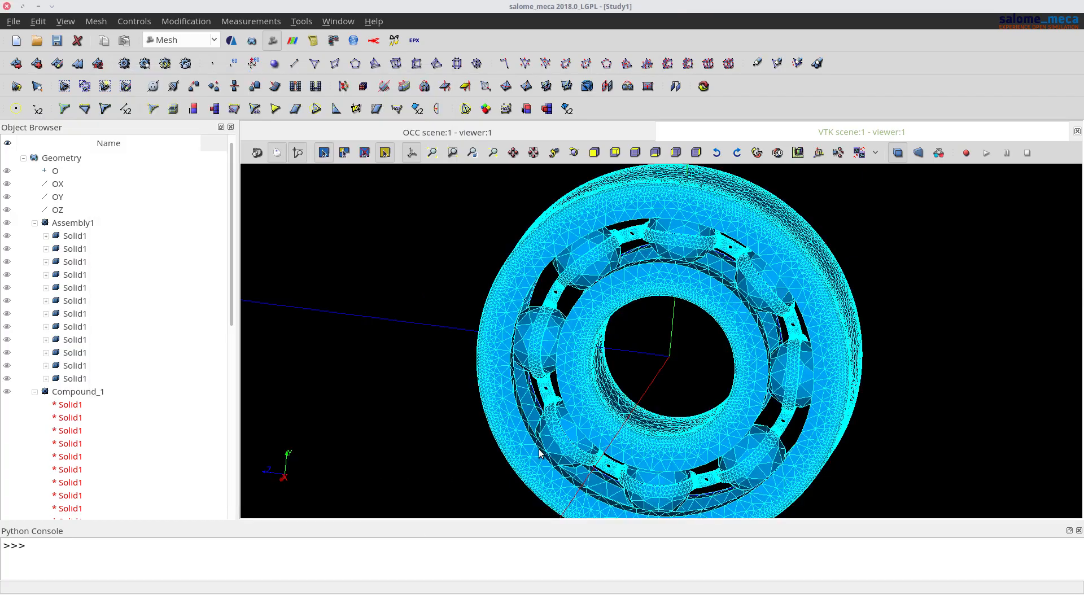
# Step: Inspect the computed mesh on the balls, rings and around a cage hole, and the entries under Mesh_1
pyautogui.moveTo(627, 411); pyautogui.dragTo(583, 498)
pyautogui.scroll(2, 600, 389)
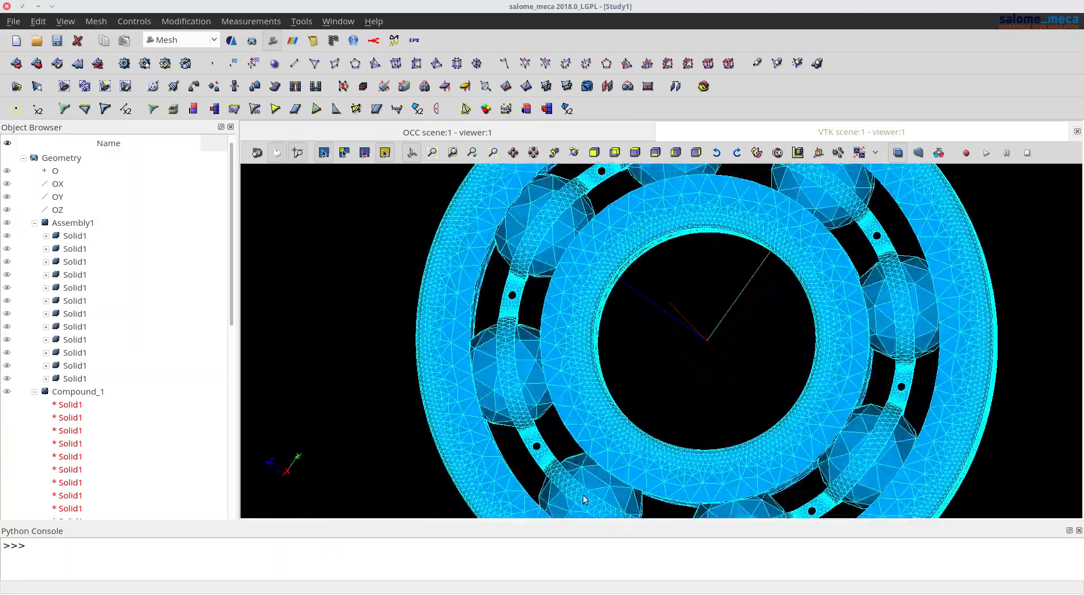
pyautogui.scroll(5, 484, 406)
pyautogui.scroll(2, 528, 364)
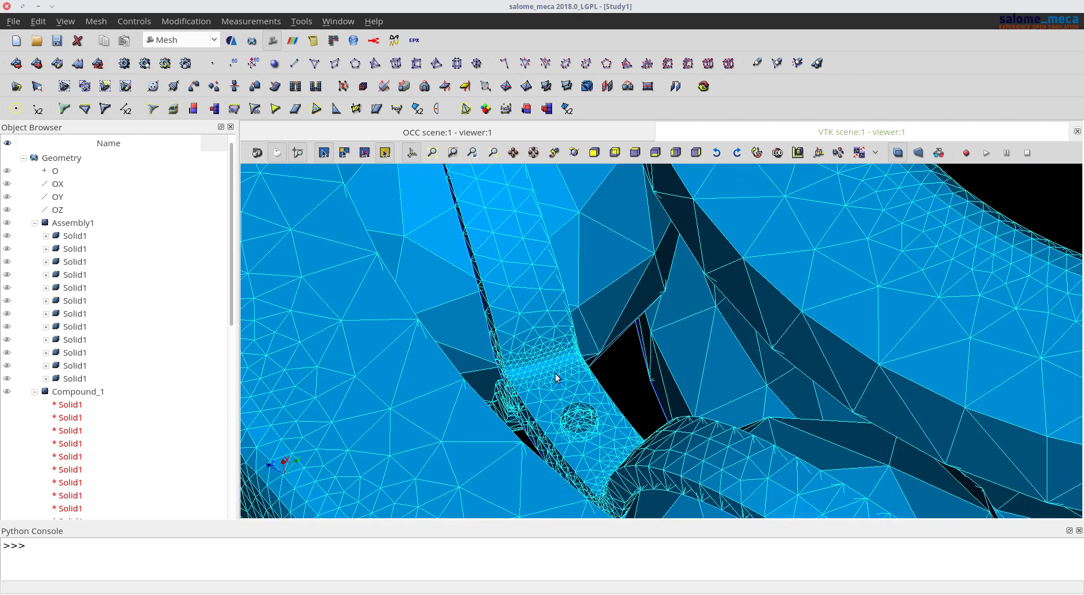
pyautogui.scroll(-7, 537, 352)
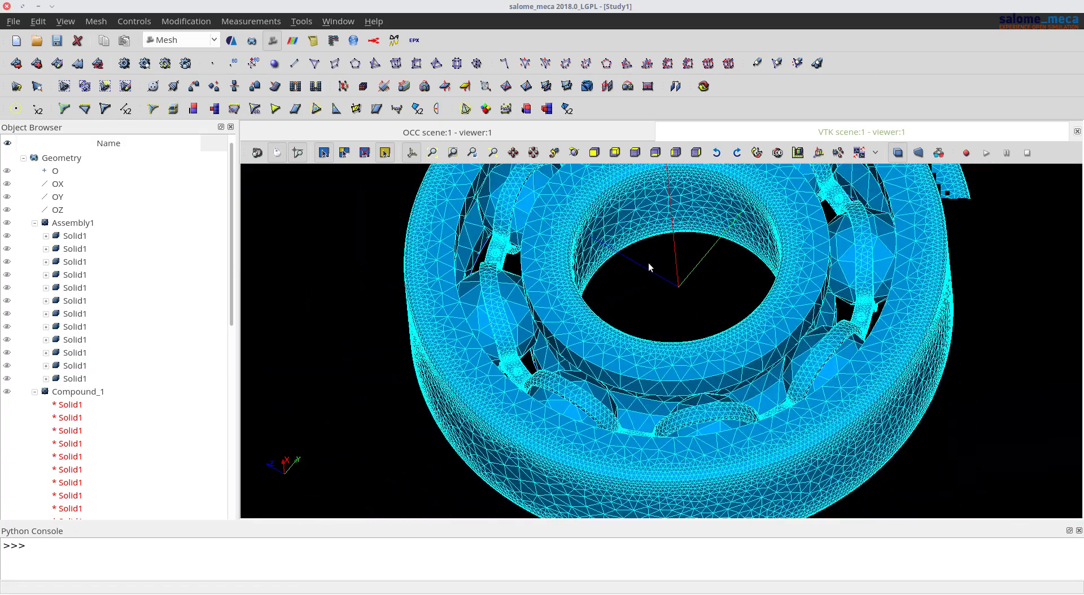
pyautogui.moveTo(642, 292); pyautogui.dragTo(489, 423)
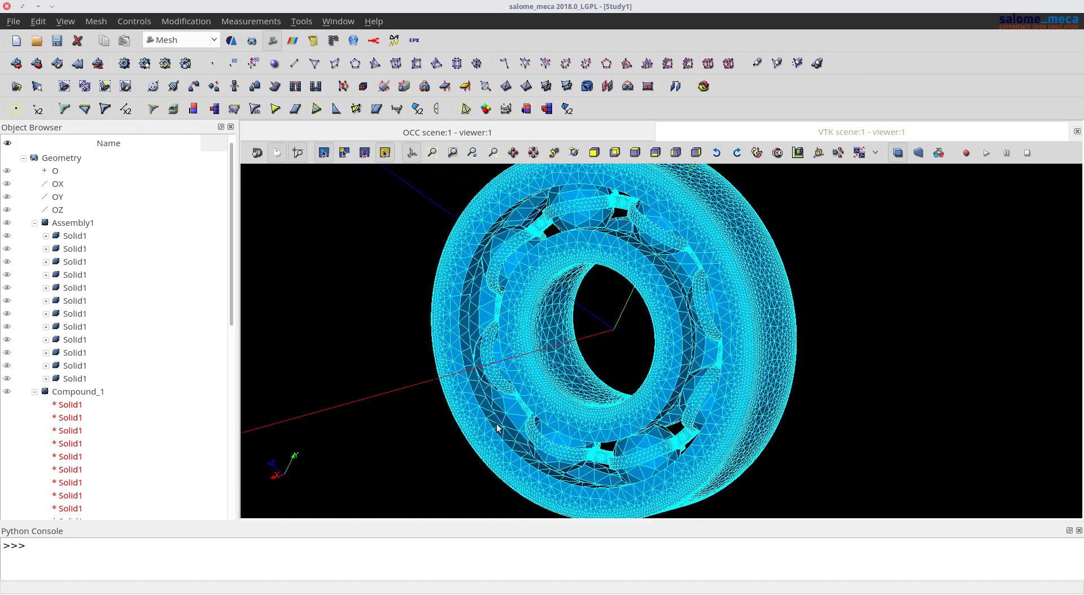
pyautogui.scroll(-9, 117, 371)
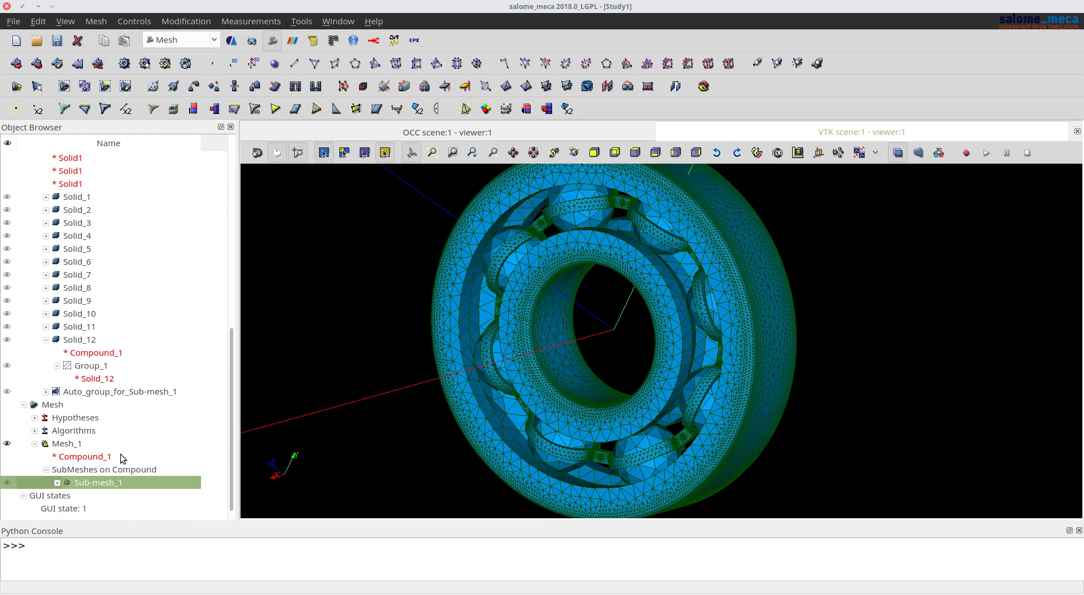
# Step: Assign Sub-mesh_1 a new NETGEN 3D Parameters hypothesis with maximum and minimum size 0.002 and size limiting by surface curvature disabled
pyautogui.rightClick(138, 485)
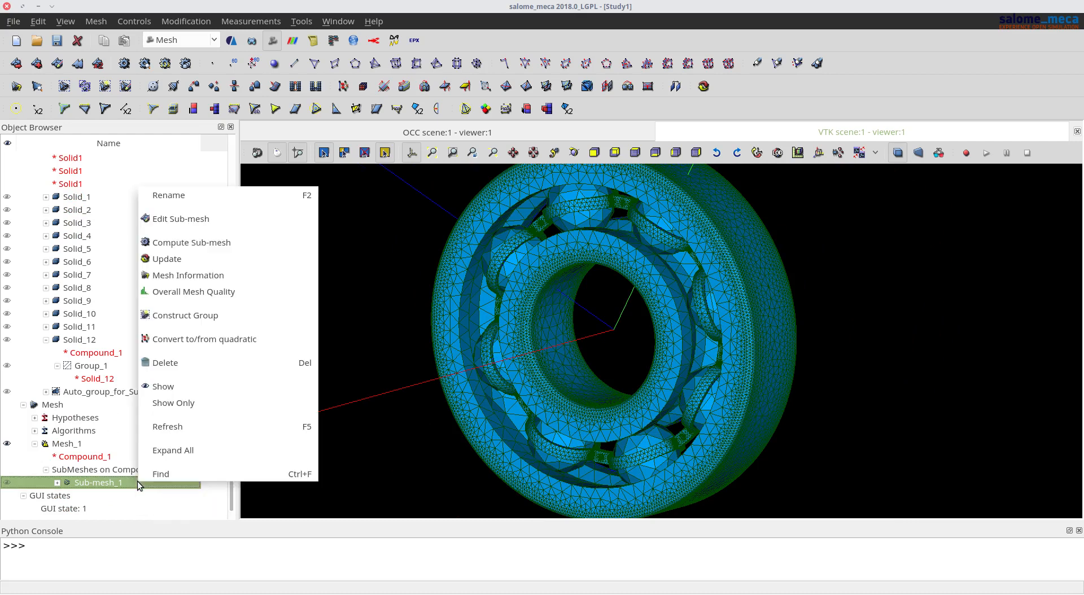
pyautogui.click(218, 219)
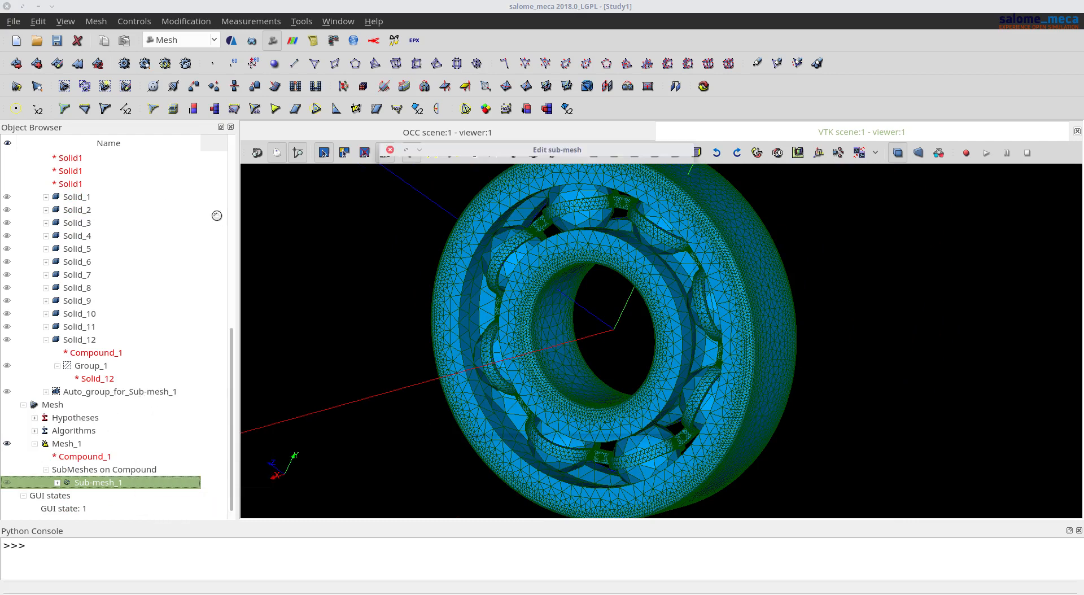
pyautogui.click(660, 305)
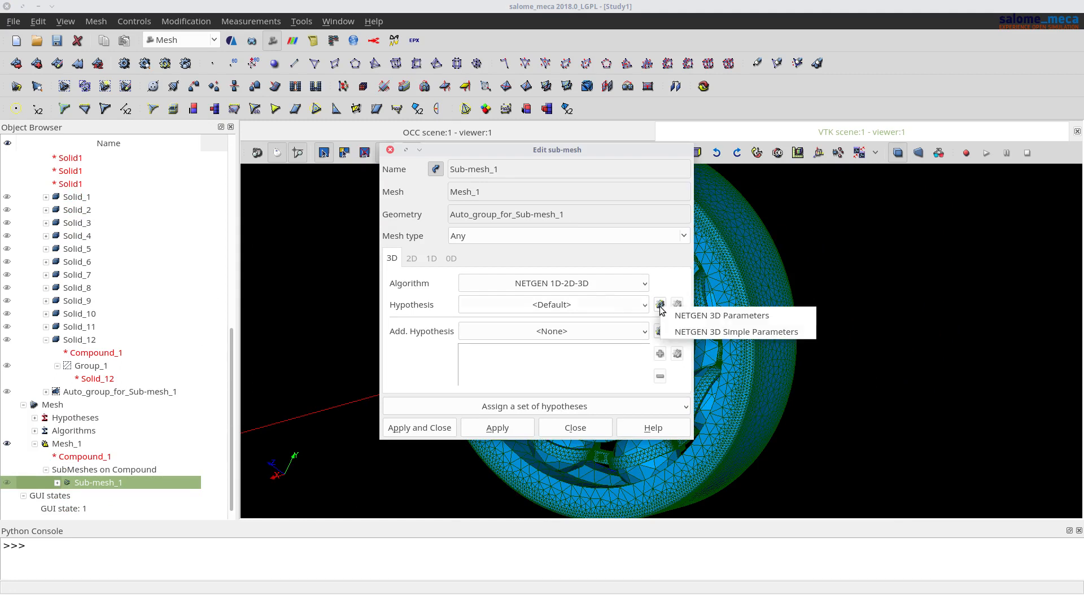
pyautogui.click(680, 316)
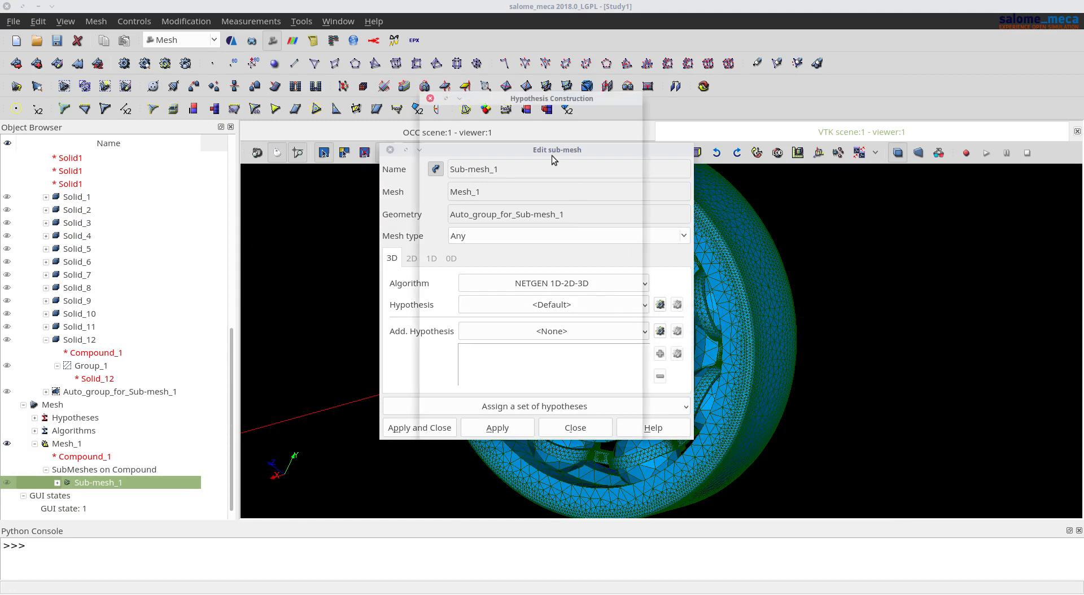
pyautogui.moveTo(524, 103); pyautogui.dragTo(460, 113)
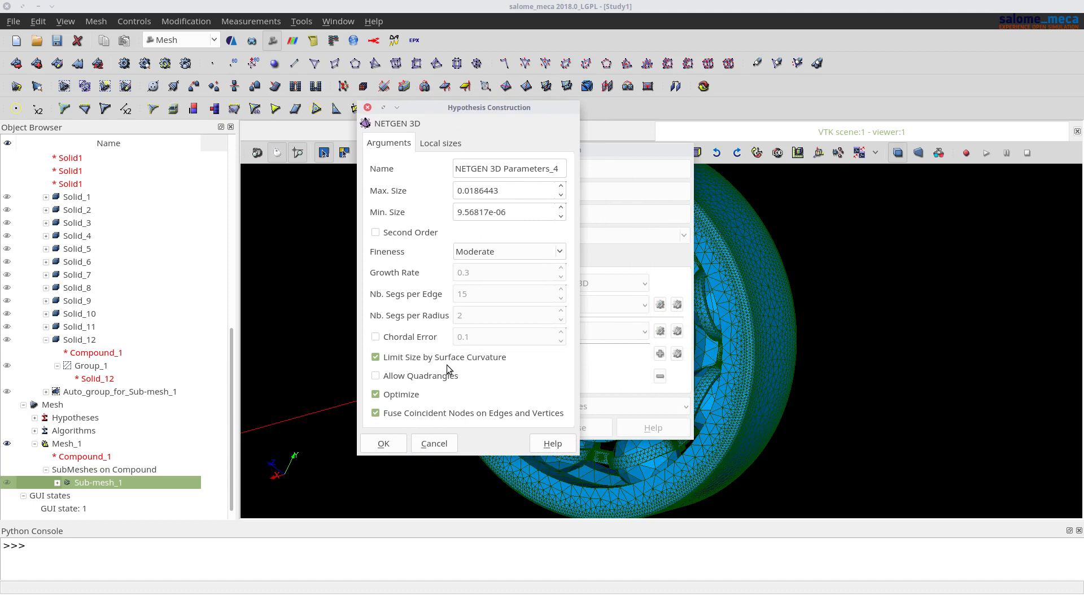
pyautogui.click(390, 363)
pyautogui.doubleClick(504, 190)
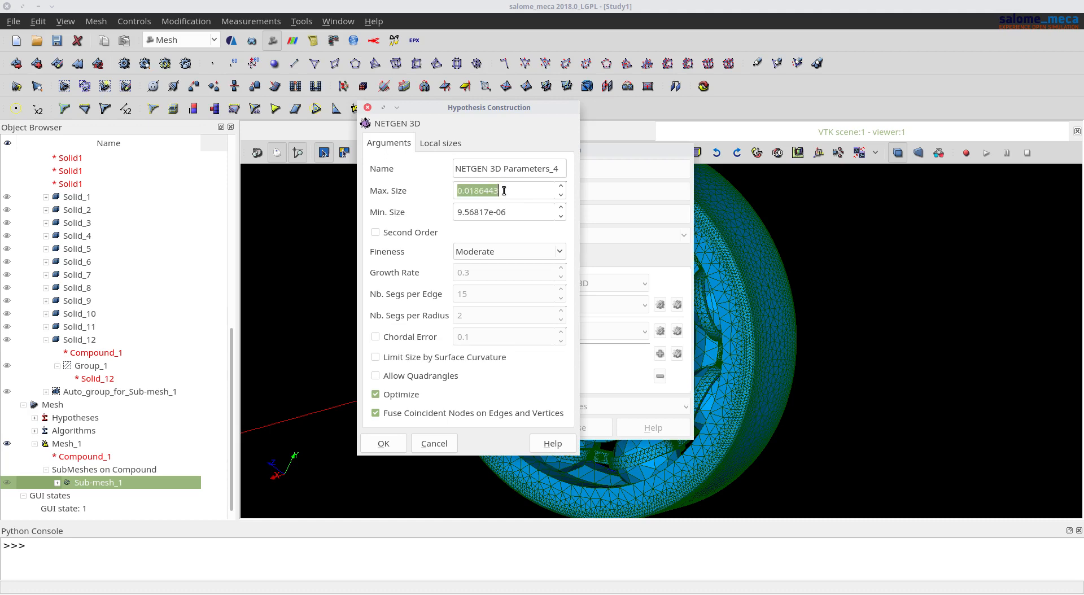
pyautogui.write('0.002')
pyautogui.tripleClick(508, 211)
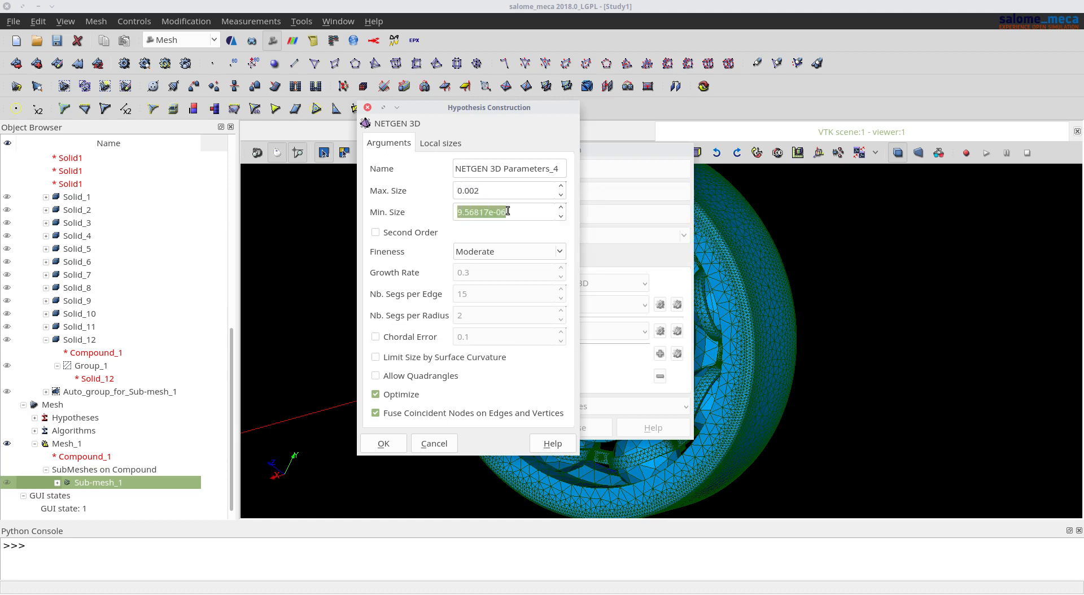
pyautogui.write('0.002')
pyautogui.click(394, 443)
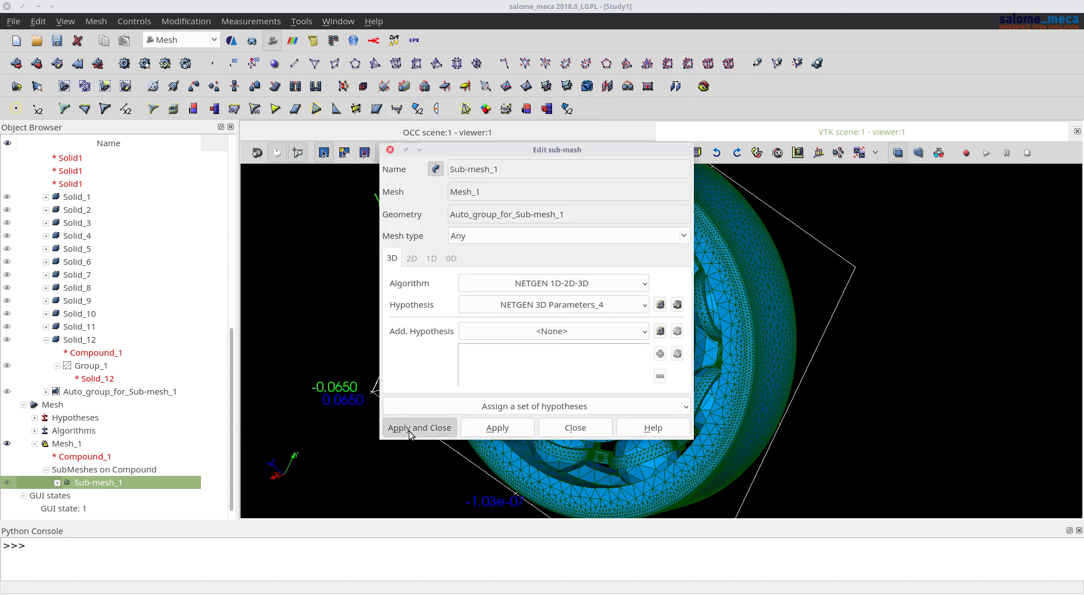
pyautogui.click(419, 428)
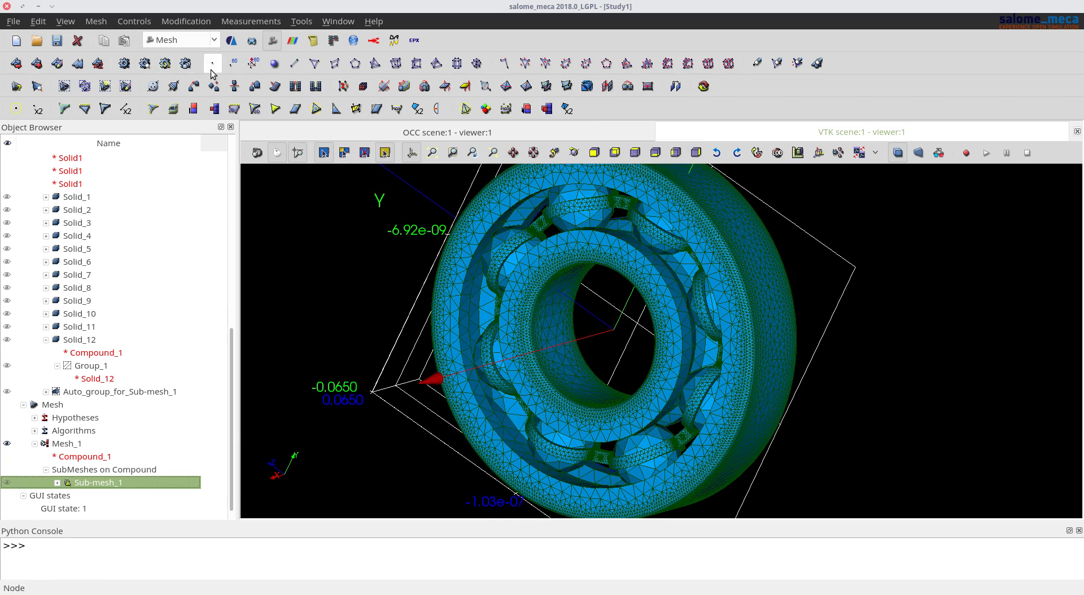
# Step: Compute Sub-mesh_1 with the new hypothesis and inspect the bearing mesh from several angles
pyautogui.click(124, 64)
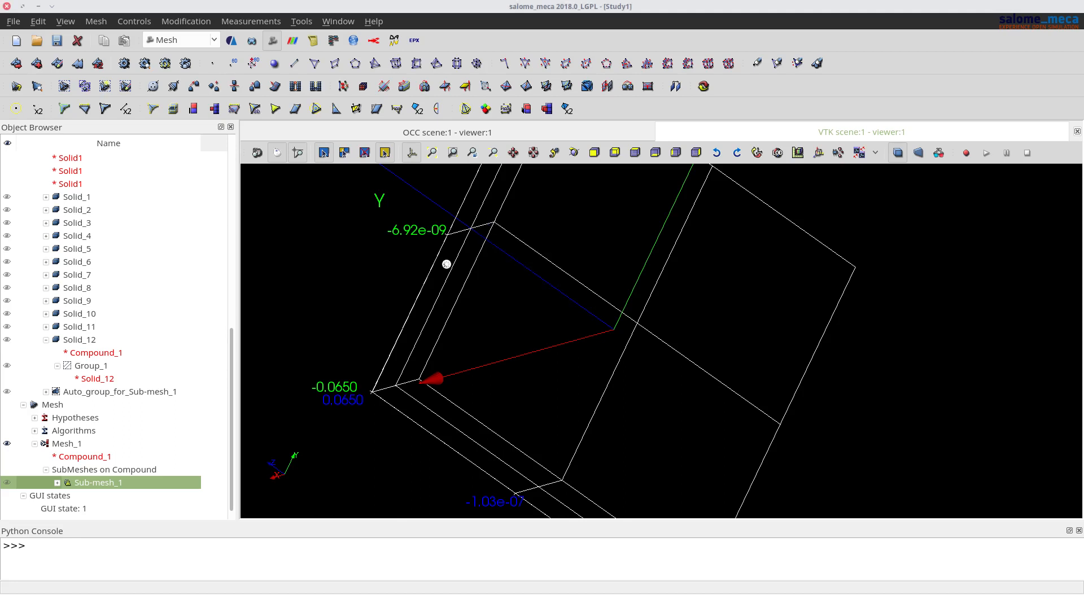
pyautogui.click(645, 470)
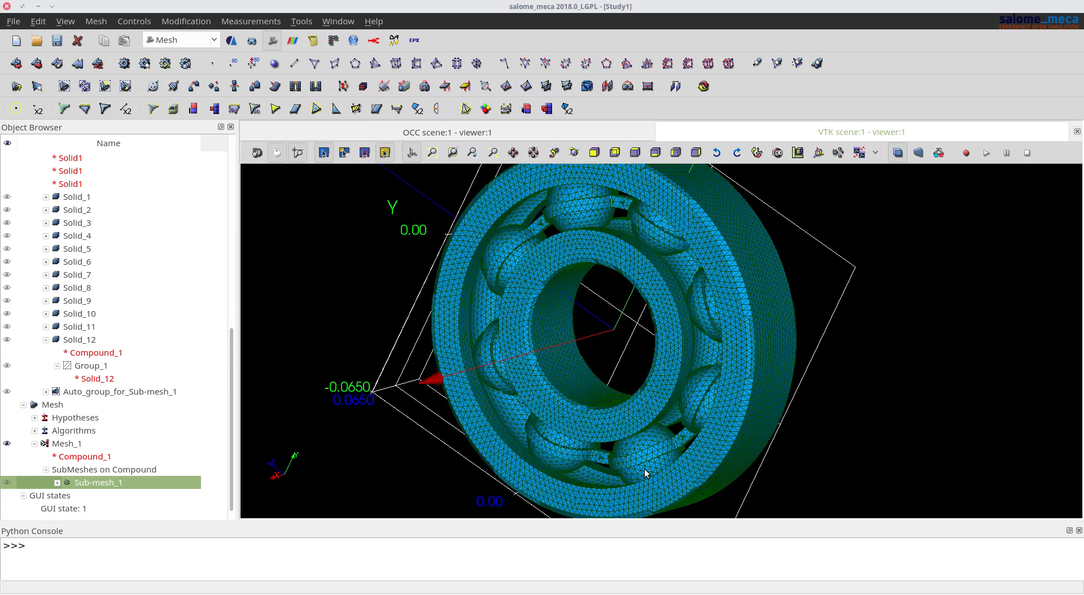
pyautogui.moveTo(643, 370)
pyautogui.keyDown('ctrl'); pyautogui.mouseDown(button='right')
pyautogui.moveTo(603, 416)
pyautogui.moveTo(588, 385)
pyautogui.moveTo(699, 380)
pyautogui.moveTo(645, 358)
pyautogui.mouseUp(button='right'); pyautogui.keyUp('ctrl')
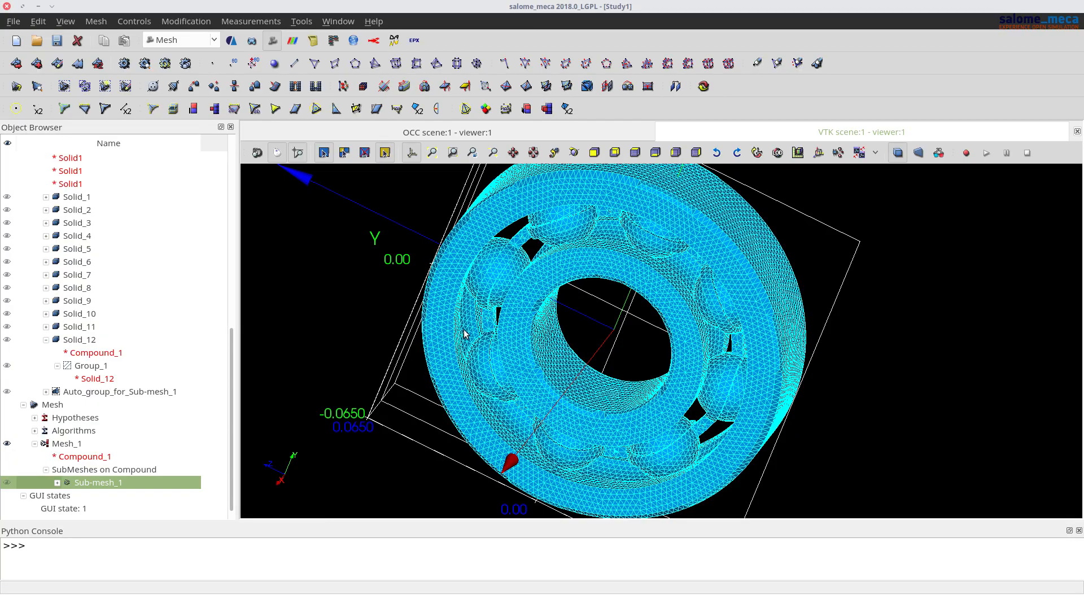
pyautogui.keyDown('ctrl'); pyautogui.moveTo(660, 354); pyautogui.dragTo(557, 358, button='right'); pyautogui.keyUp('ctrl')
pyautogui.scroll(5, 553, 358)
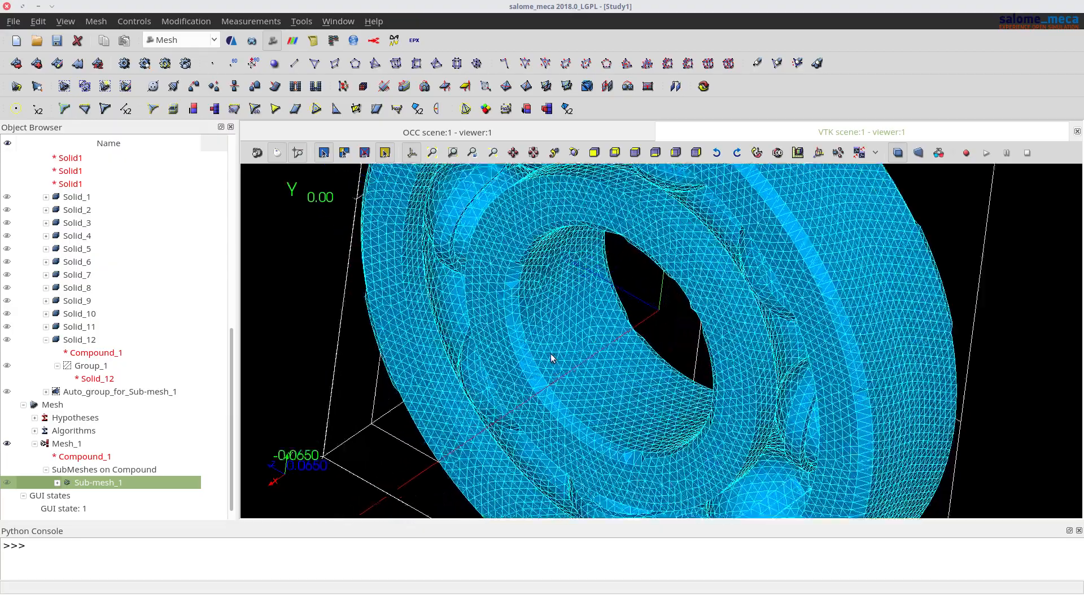
pyautogui.scroll(-2, 551, 362)
pyautogui.moveTo(553, 412)
pyautogui.keyDown('ctrl'); pyautogui.mouseDown(button='right')
pyautogui.moveTo(605, 396)
pyautogui.moveTo(700, 328)
pyautogui.moveTo(620, 364)
pyautogui.moveTo(447, 339)
pyautogui.moveTo(484, 368)
pyautogui.moveTo(747, 363)
pyautogui.moveTo(585, 384)
pyautogui.moveTo(499, 341)
pyautogui.moveTo(568, 369)
pyautogui.moveTo(562, 406)
pyautogui.moveTo(567, 377)
pyautogui.mouseUp(button='right'); pyautogui.keyUp('ctrl')
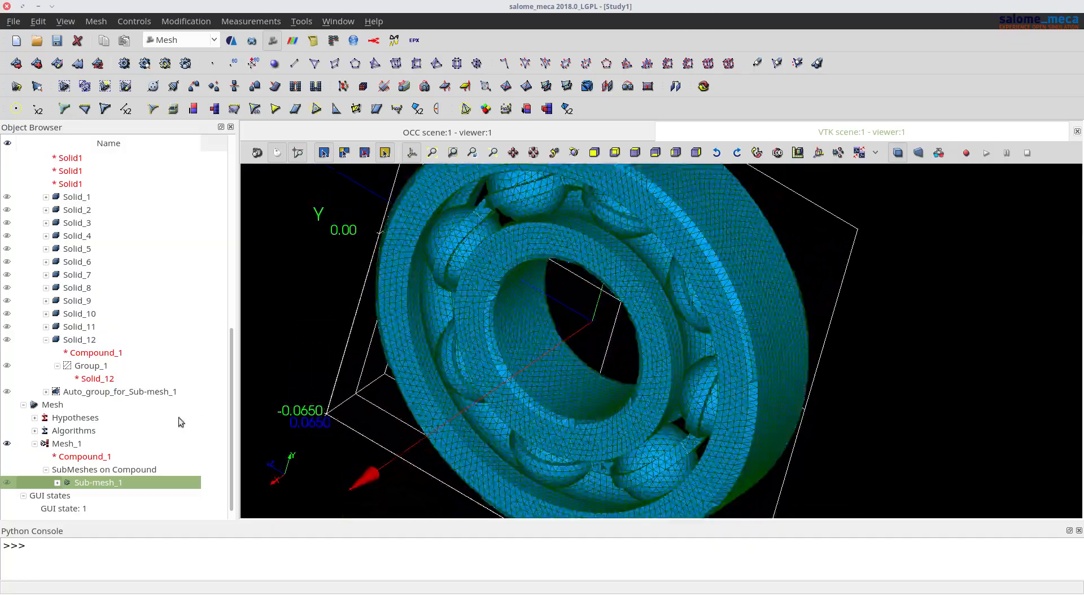
# Step: Review the node and element counts of Sub-mesh_1 in its mesh information
pyautogui.rightClick(109, 484)
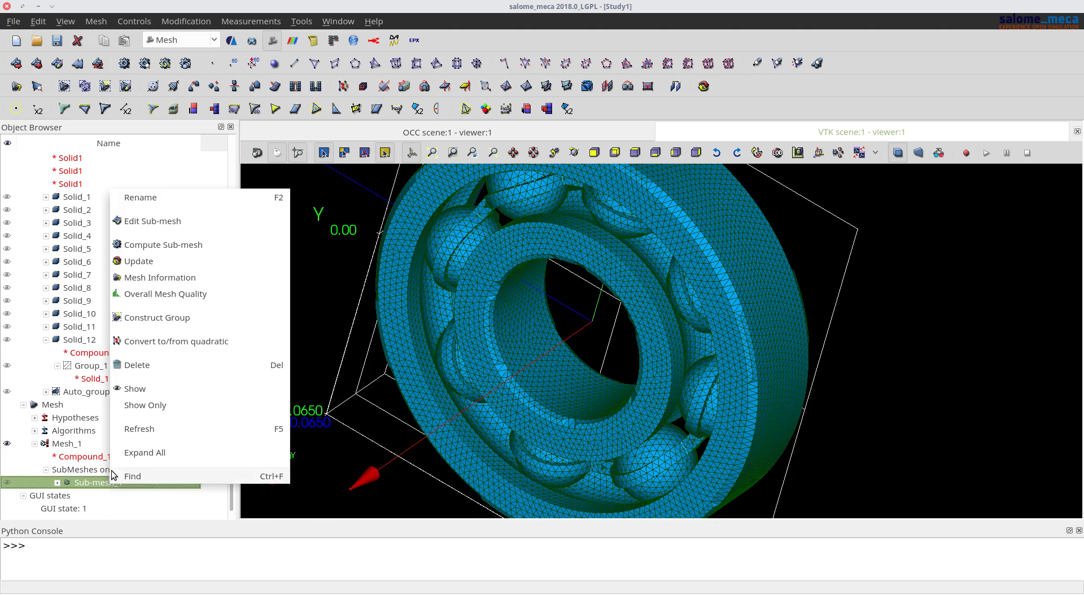
pyautogui.click(200, 278)
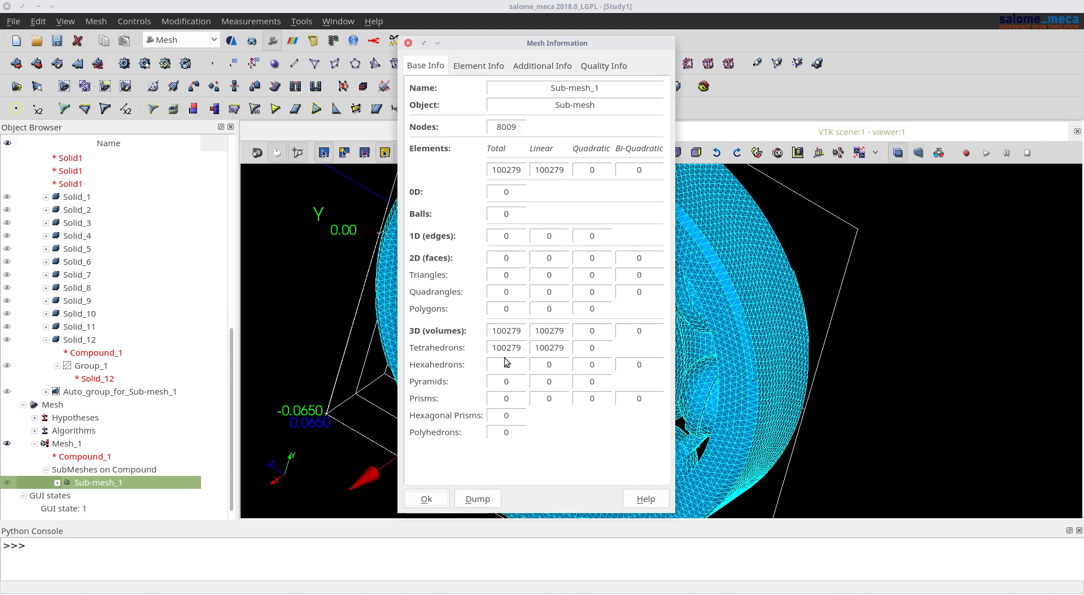
pyautogui.click(432, 500)
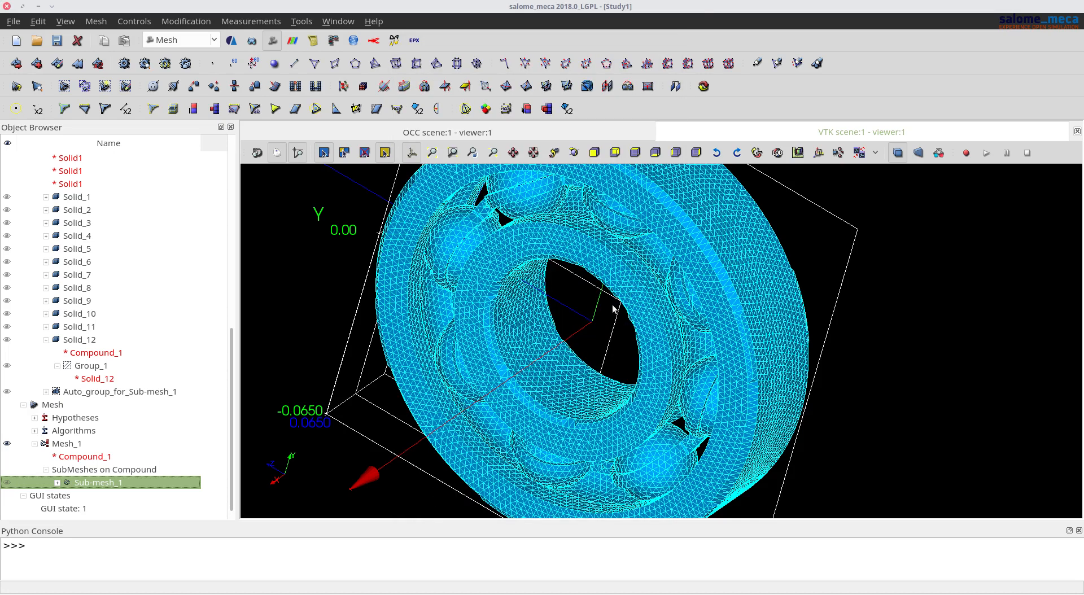
# Step: Examine the mesh on the balls, both rings and the cage segments between the balls
pyautogui.moveTo(608, 324); pyautogui.dragTo(581, 329)
pyautogui.moveTo(496, 358); pyautogui.dragTo(491, 341)
pyautogui.scroll(6, 498, 354)
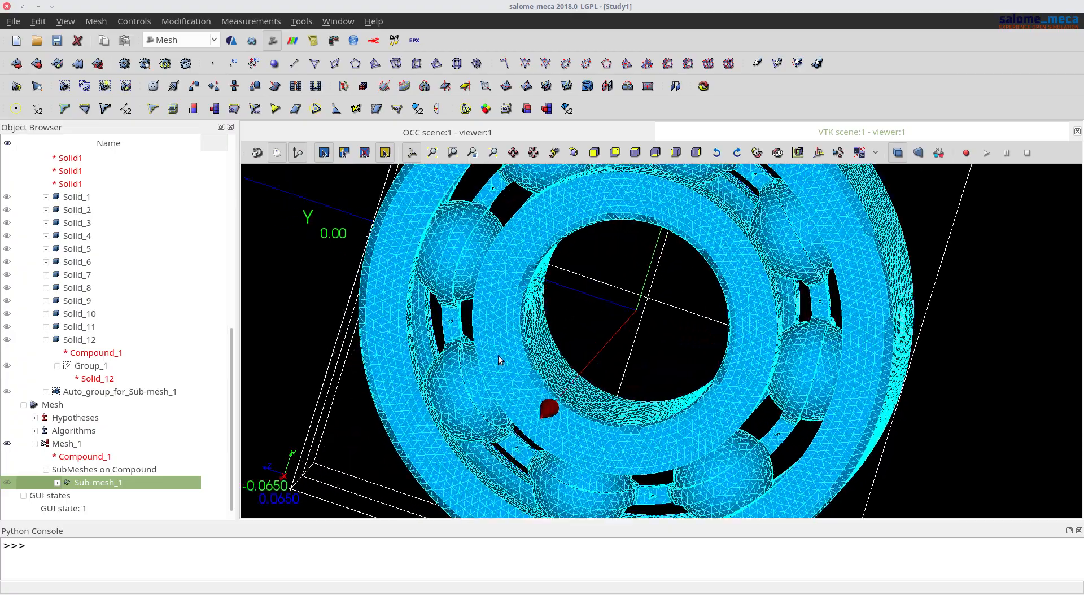
pyautogui.scroll(-9, 498, 355)
pyautogui.scroll(5, 497, 239)
pyautogui.scroll(3, 498, 242)
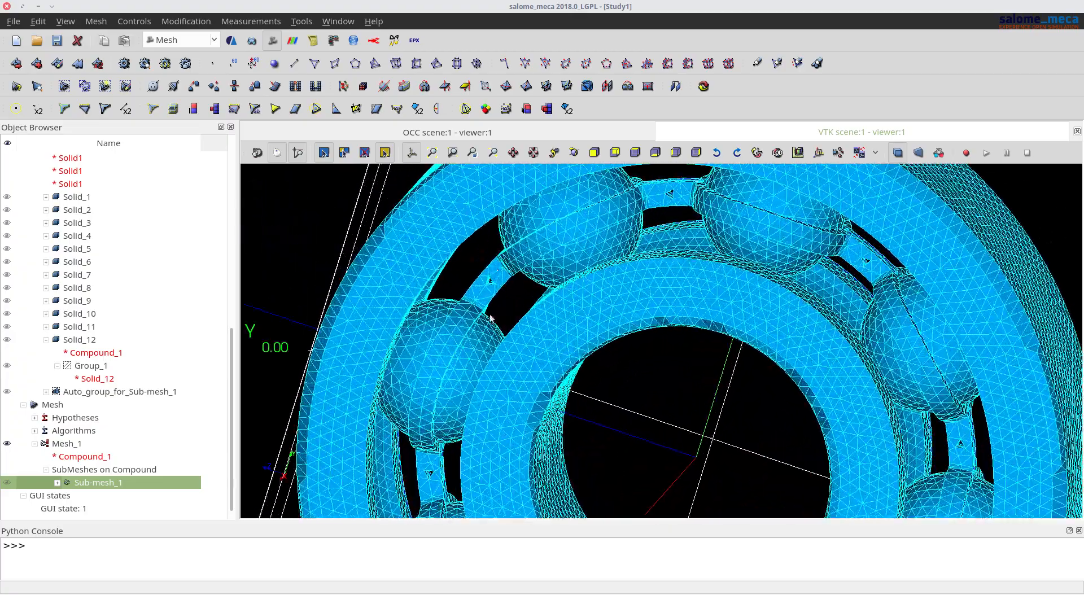
pyautogui.moveTo(491, 318); pyautogui.dragTo(436, 341)
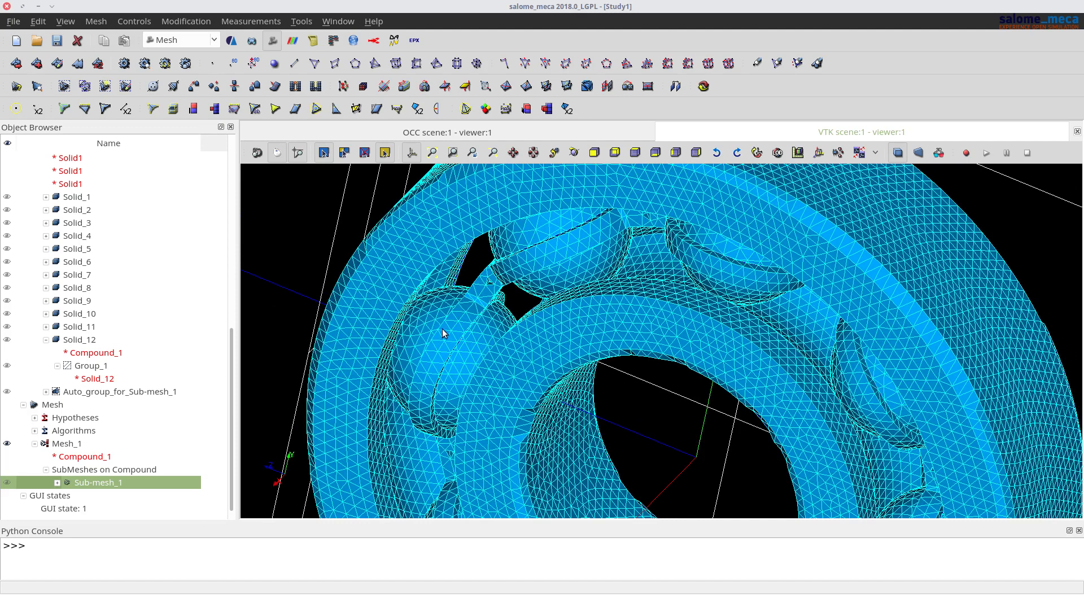
# Step: Review the NETGEN 3D hypothesis arguments assigned to Sub-mesh_1, leaving them unchanged
pyautogui.rightClick(161, 482)
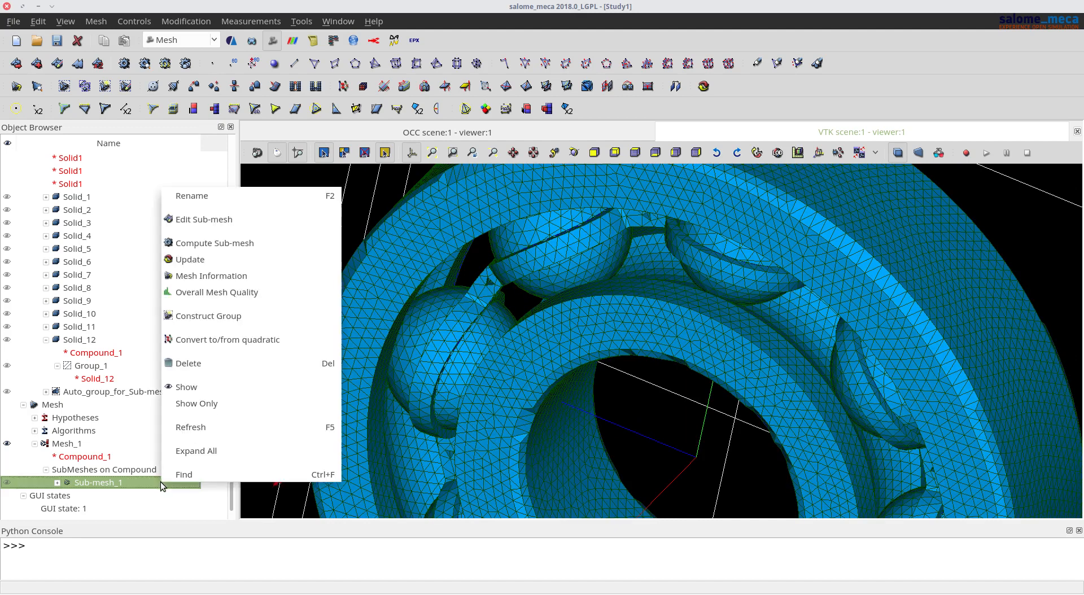
pyautogui.click(283, 223)
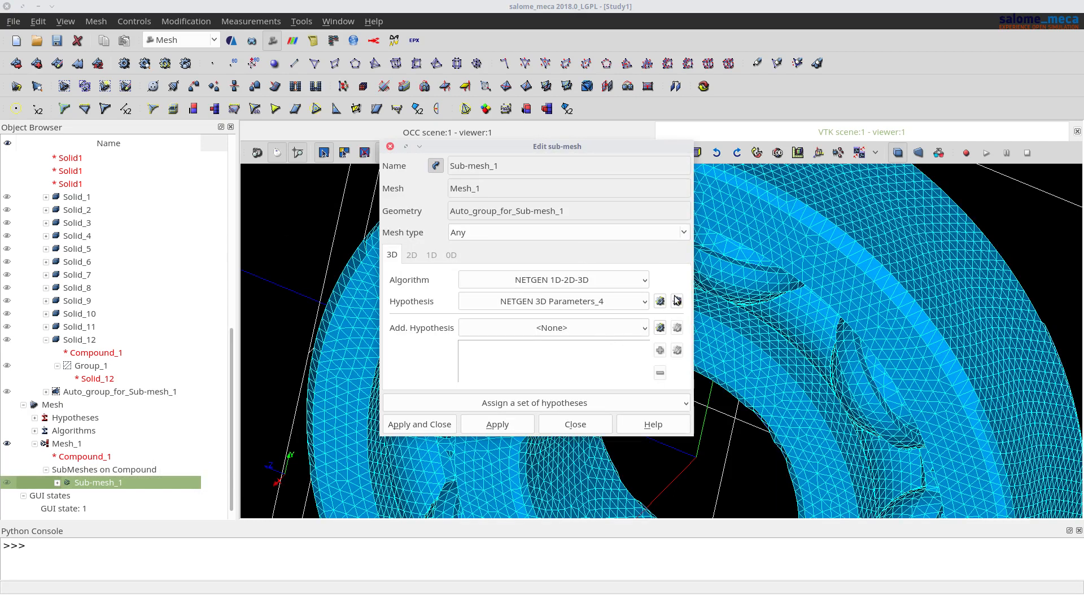
pyautogui.click(660, 300)
pyautogui.click(660, 300)
pyautogui.click(677, 301)
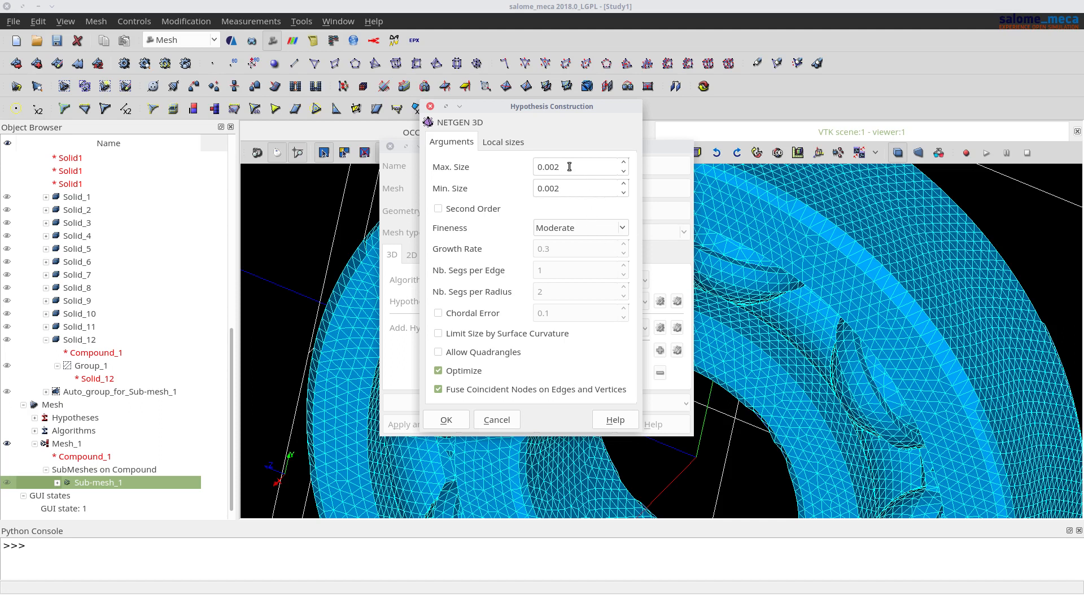
pyautogui.click(446, 421)
pyautogui.click(572, 425)
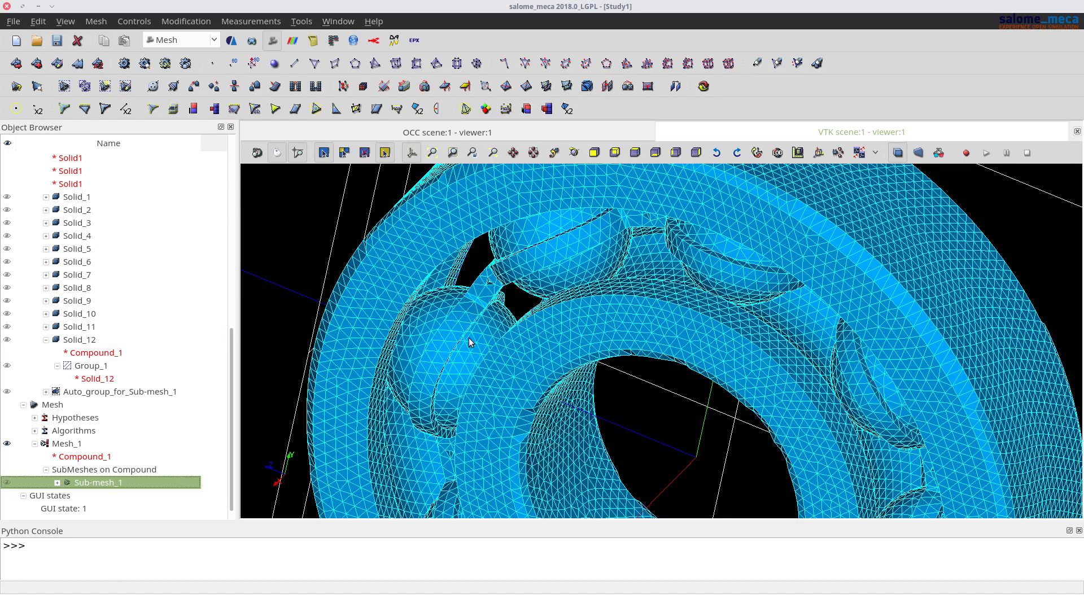
# Step: Examine closely how the small cage holes between the balls are meshed, on opposite sides of the bearing
pyautogui.scroll(-5, 469, 341)
pyautogui.scroll(10, 500, 274)
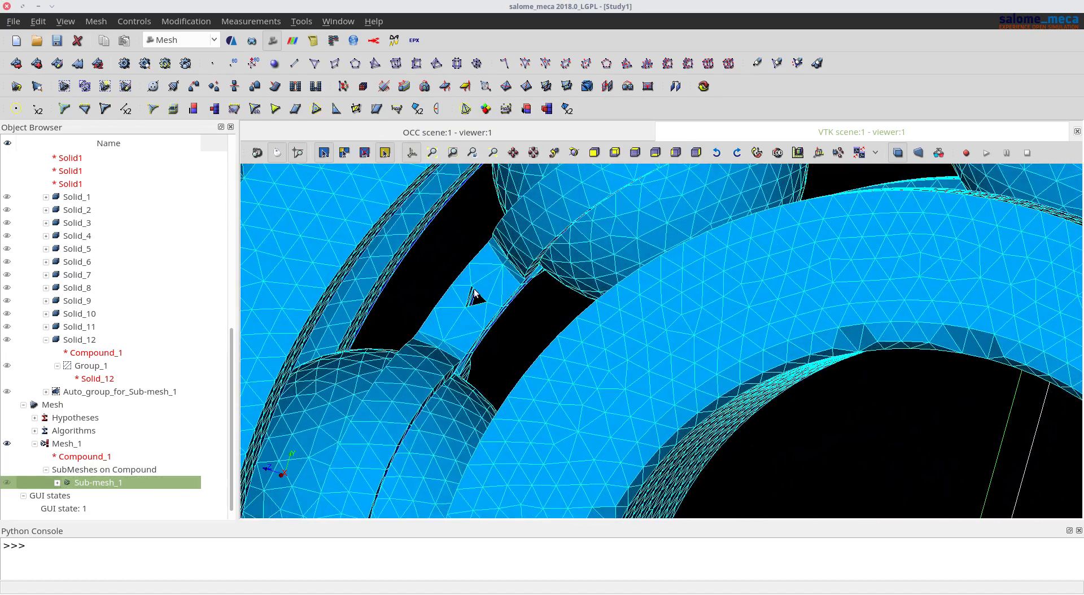
pyautogui.scroll(3, 477, 302)
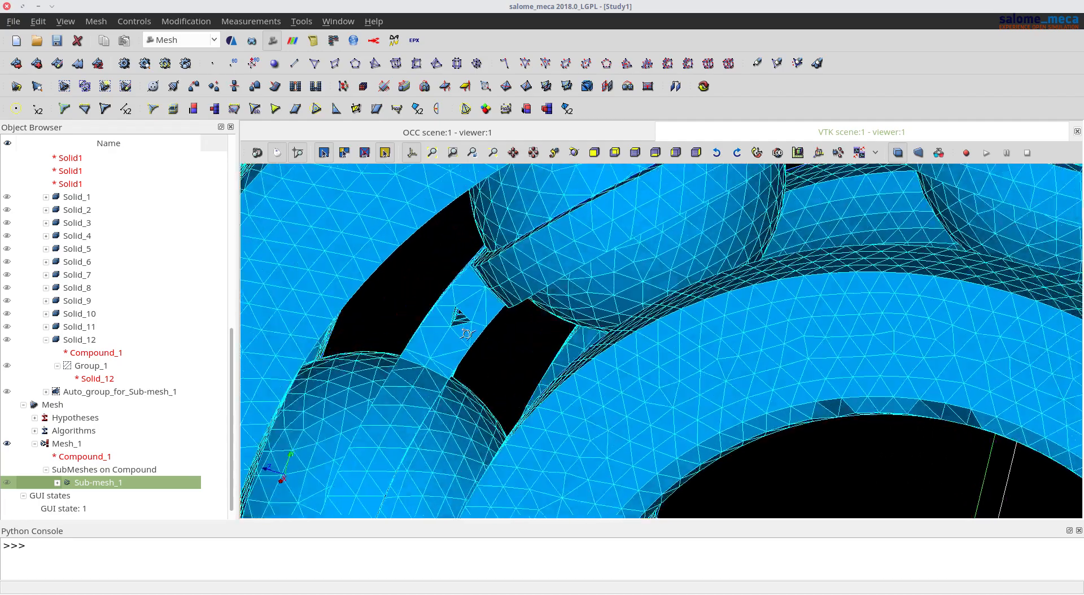
pyautogui.scroll(-5, 466, 334)
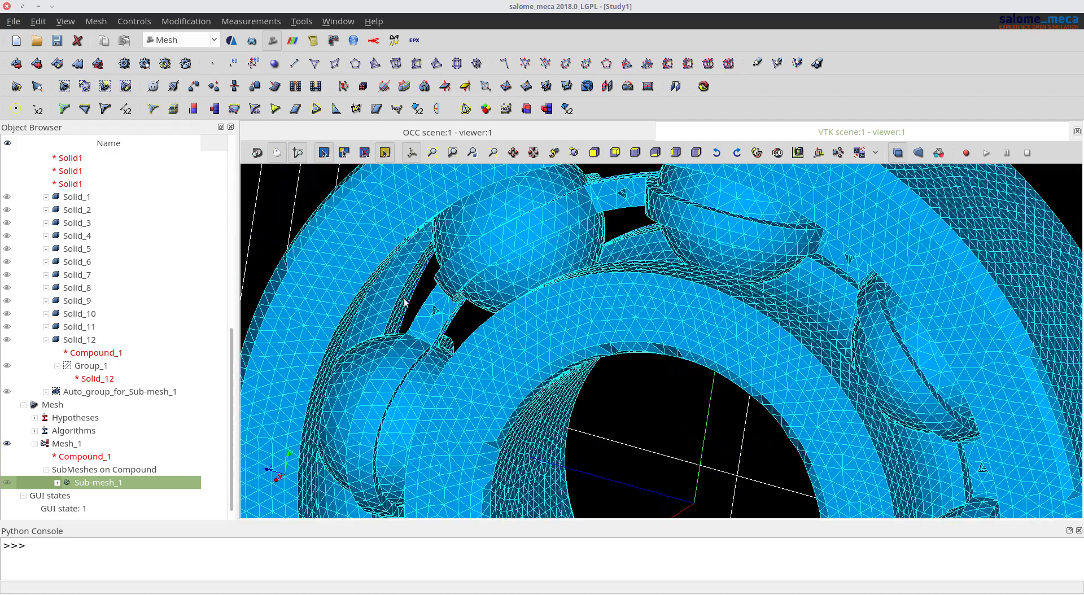
pyautogui.scroll(-3, 556, 208)
pyautogui.moveTo(867, 408); pyautogui.dragTo(908, 316)
pyautogui.scroll(-3, 823, 246)
pyautogui.scroll(3, 825, 472)
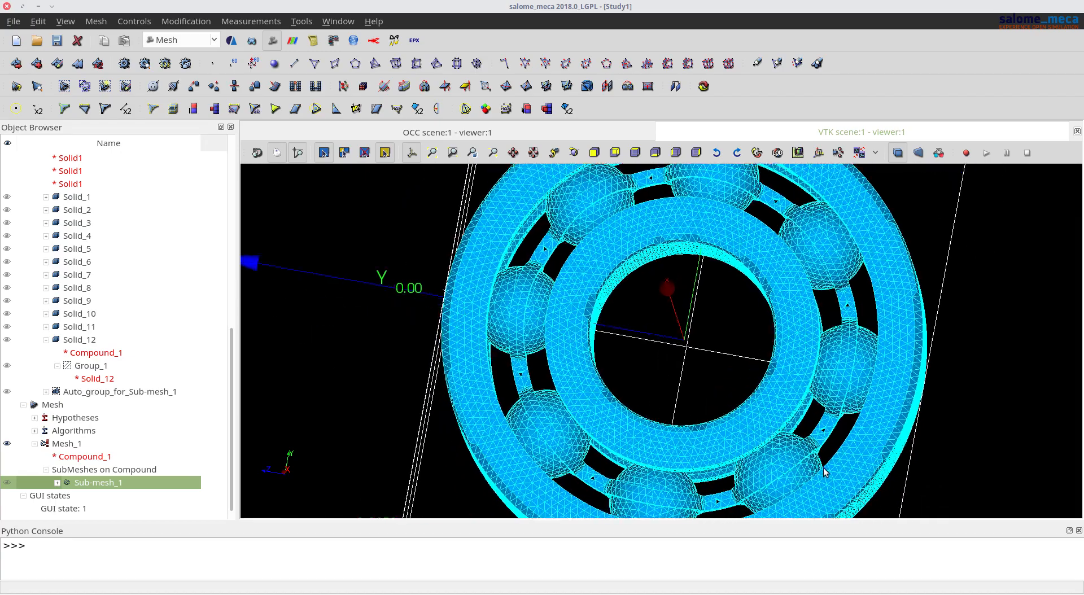
pyautogui.scroll(3, 825, 472)
pyautogui.moveTo(838, 434); pyautogui.dragTo(857, 449)
pyautogui.scroll(3, 826, 433)
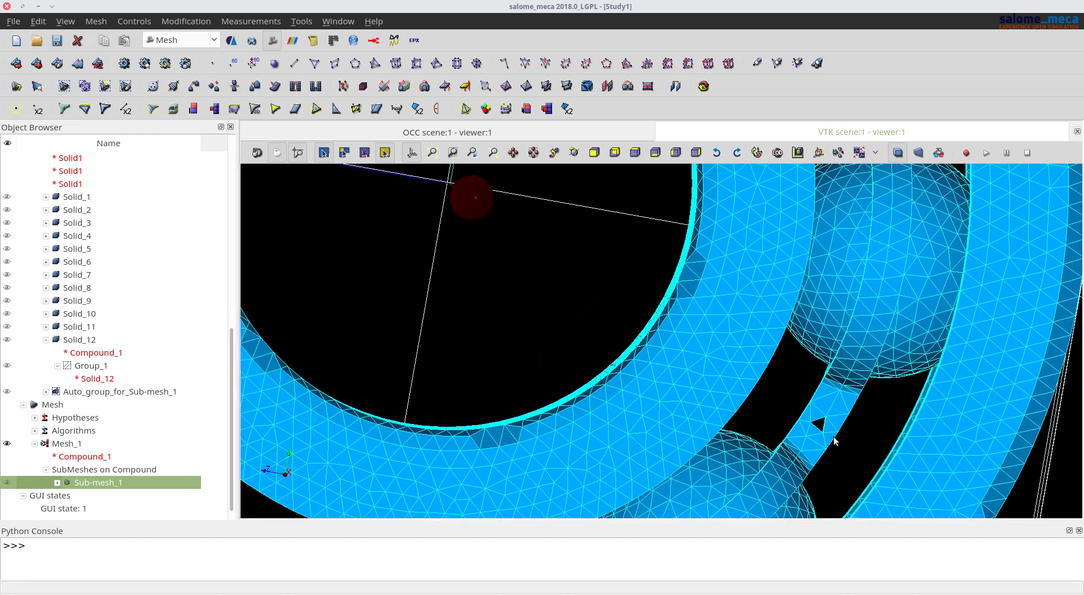
pyautogui.scroll(-3, 850, 452)
pyautogui.scroll(-3, 847, 447)
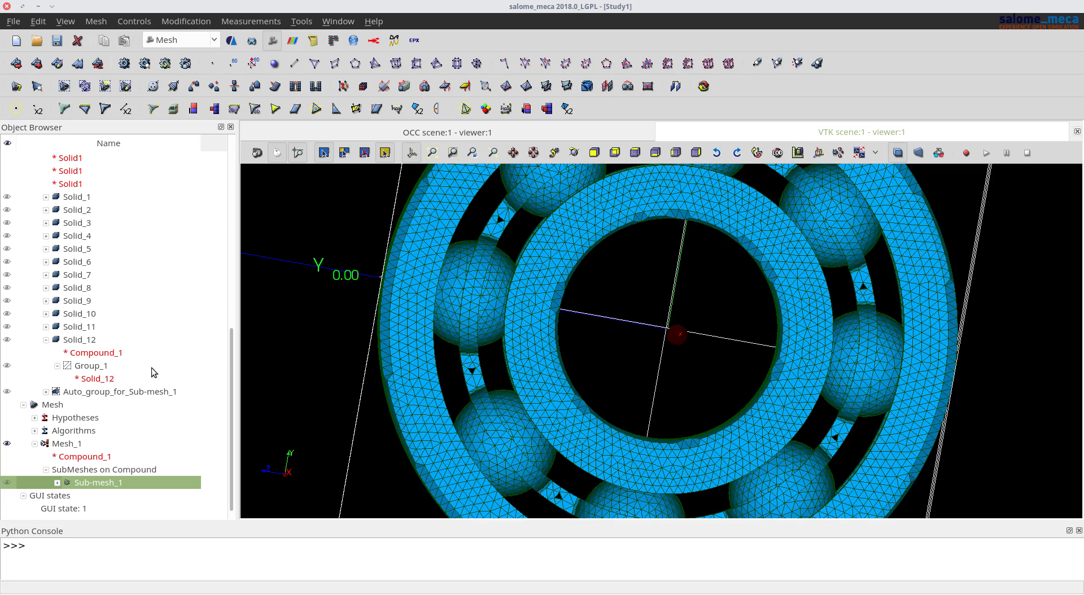
# Step: Show the Solid_12 geometry together with the mesh and compare the cage with its meshed shape from several angles
pyautogui.click(11, 340)
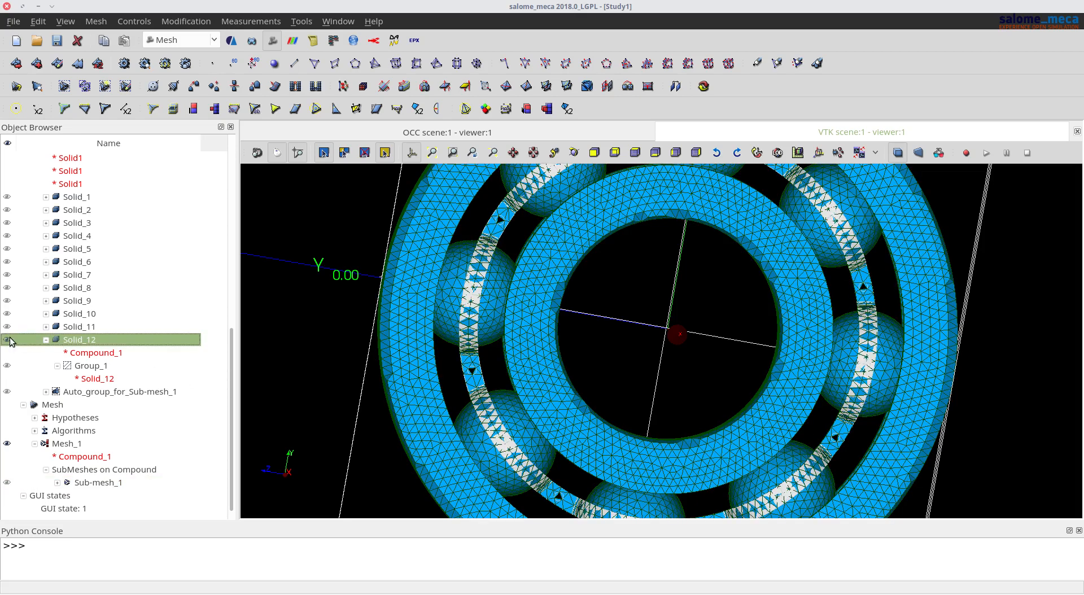
pyautogui.scroll(3, 10, 339)
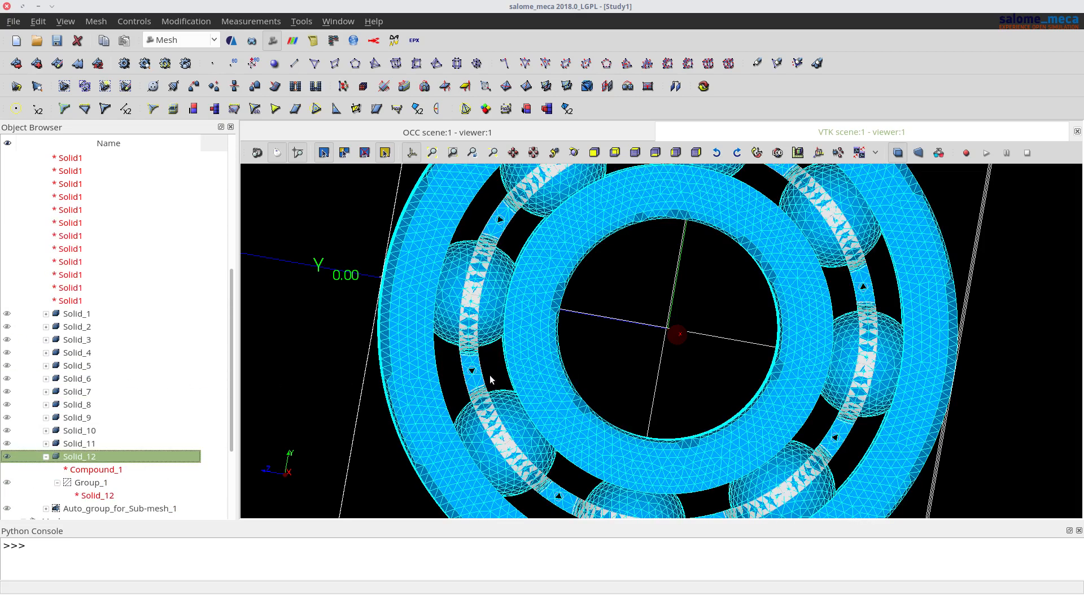
pyautogui.moveTo(599, 394); pyautogui.dragTo(588, 329)
pyautogui.scroll(-1, 490, 452)
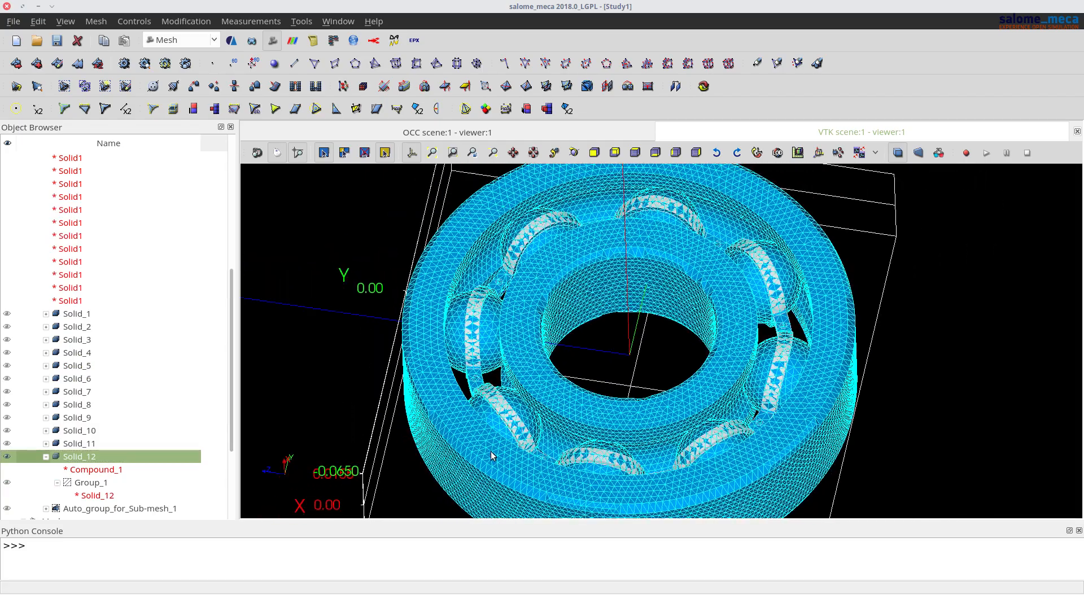
pyautogui.moveTo(660, 357); pyautogui.dragTo(450, 388)
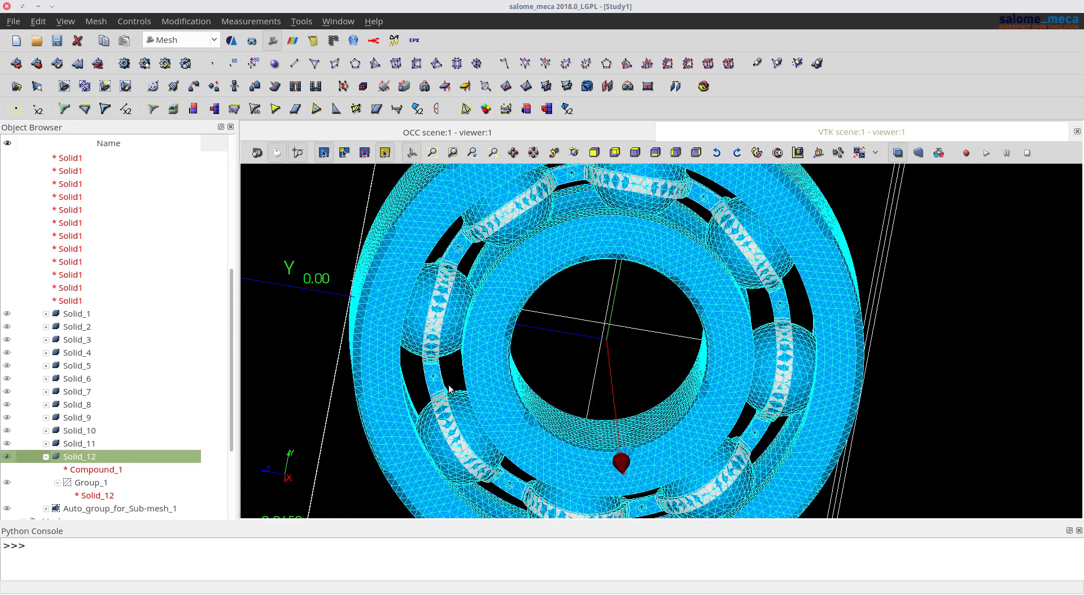
pyautogui.moveTo(773, 451); pyautogui.dragTo(743, 421)
pyautogui.scroll(7, 9, 386)
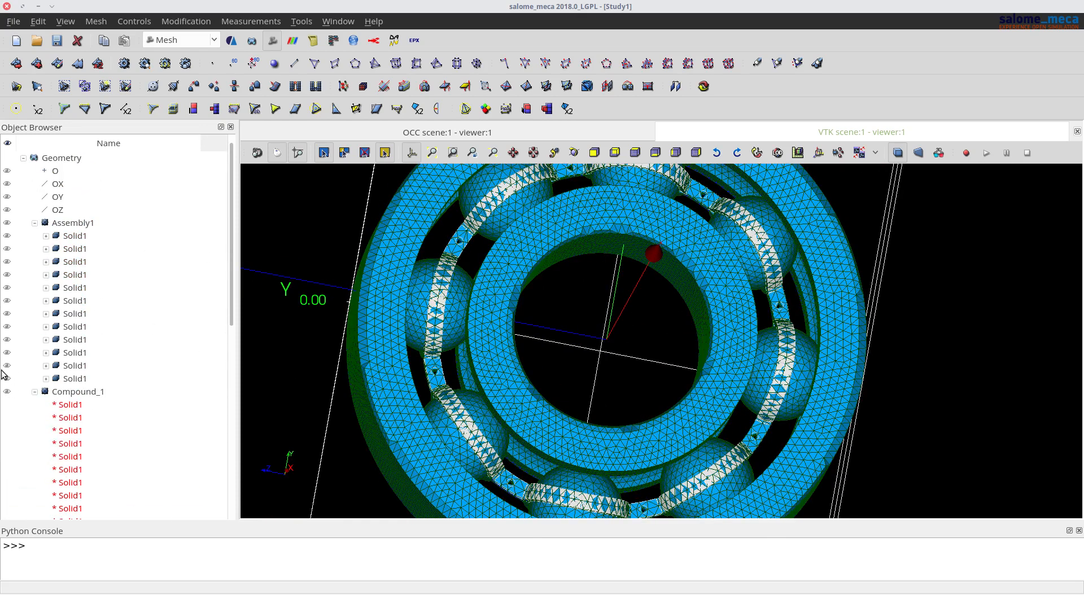
# Step: Hide Mesh_1 so that only the Solid_12 cage geometry is displayed
pyautogui.scroll(-7, 17, 381)
pyautogui.scroll(-3, 35, 396)
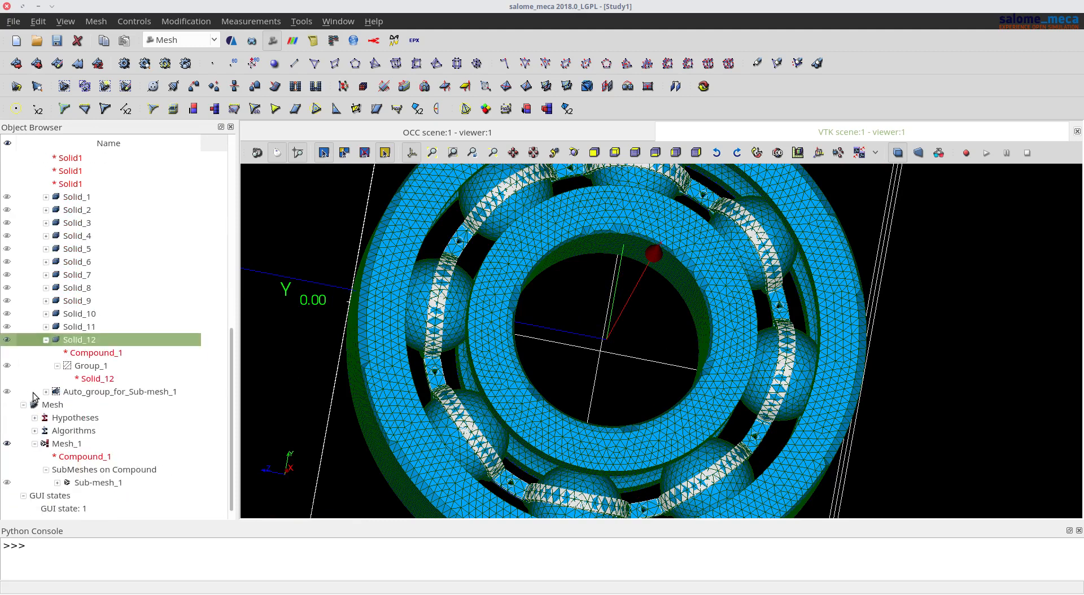
pyautogui.click(6, 445)
pyautogui.moveTo(741, 356)
pyautogui.mouseDown()
pyautogui.moveTo(722, 346)
pyautogui.moveTo(715, 377)
pyautogui.mouseUp()
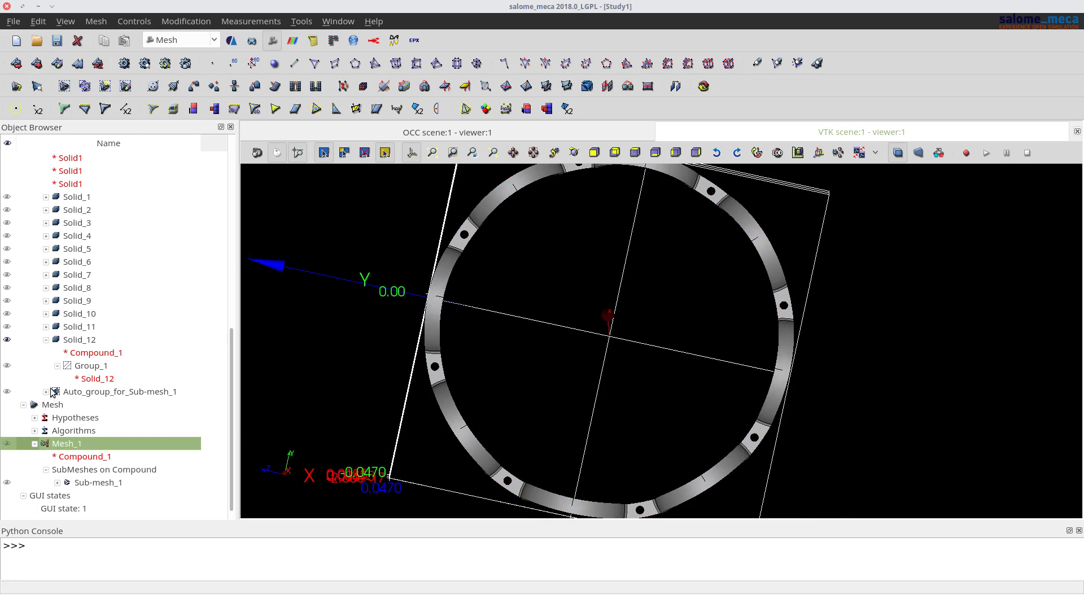
# Step: Display Group_1 of Solid_12 together with the cage geometry
pyautogui.click(8, 366)
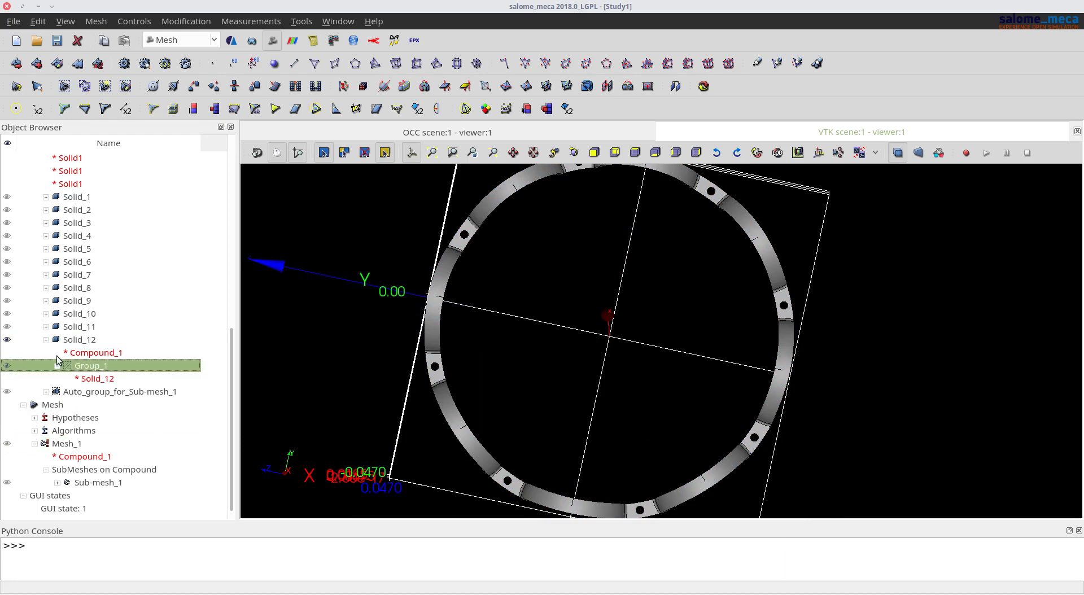
pyautogui.moveTo(547, 475); pyautogui.dragTo(510, 487)
pyautogui.scroll(2, 509, 486)
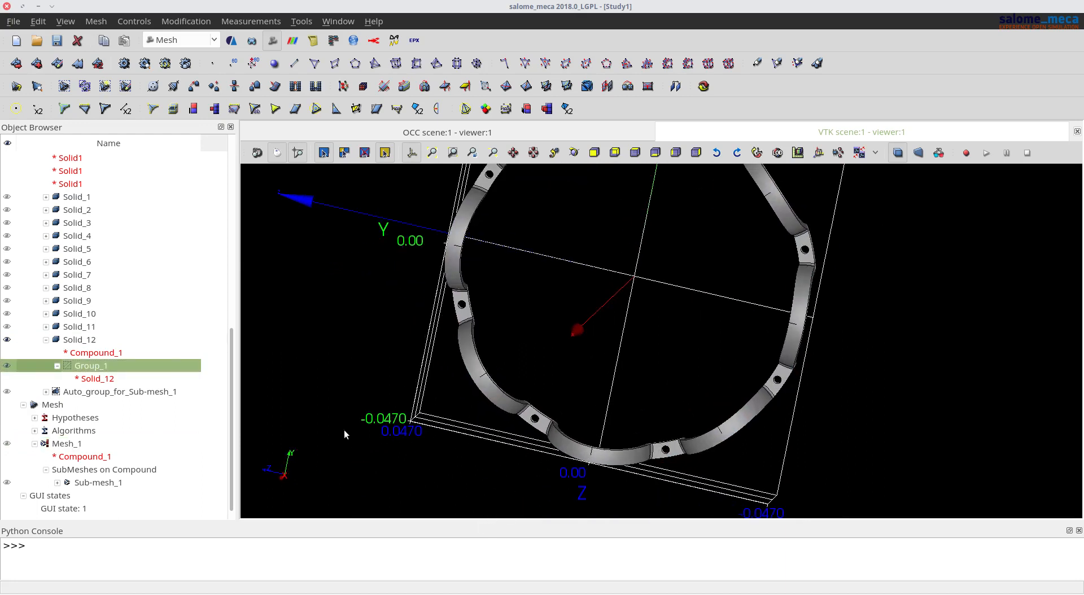
pyautogui.click(8, 366)
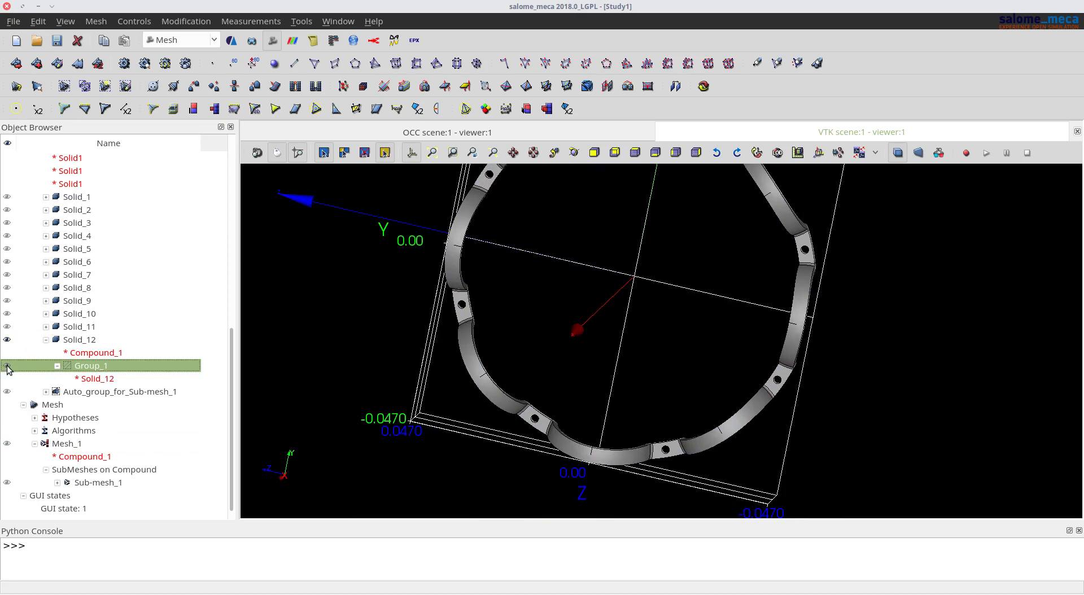
pyautogui.click(108, 379)
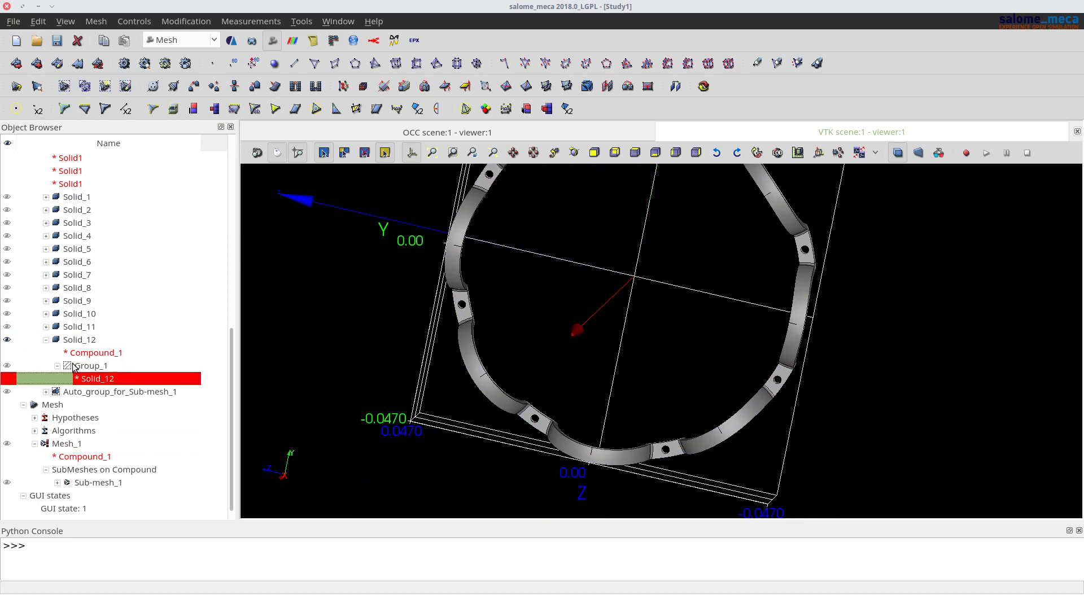
pyautogui.click(7, 367)
pyautogui.scroll(3, 678, 483)
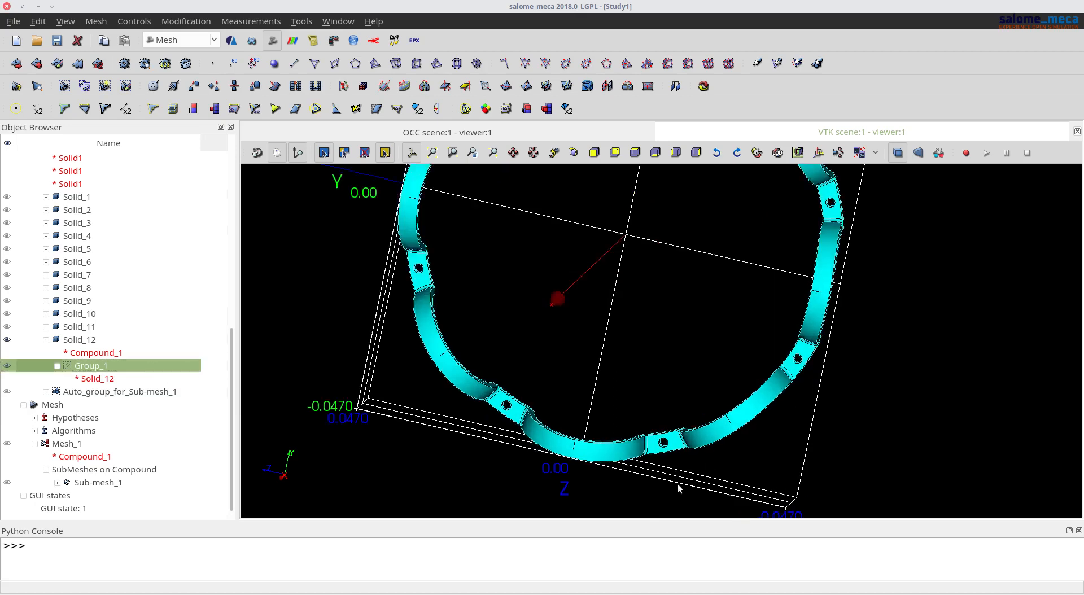
# Step: Examine the Group_1 edges around the small cage holes from several angles
pyautogui.moveTo(635, 448); pyautogui.dragTo(709, 415)
pyautogui.click(946, 374)
pyautogui.moveTo(602, 489); pyautogui.dragTo(613, 257)
pyautogui.scroll(-3, 603, 396)
pyautogui.moveTo(666, 289); pyautogui.dragTo(570, 381)
pyautogui.scroll(3, 782, 362)
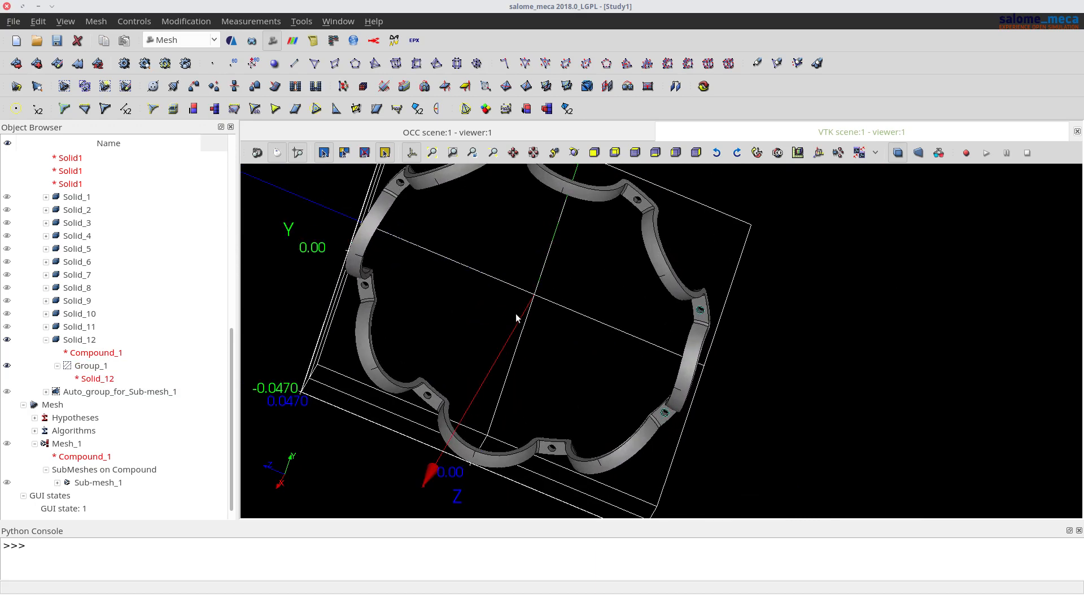
pyautogui.scroll(4, 516, 314)
pyautogui.click(516, 314)
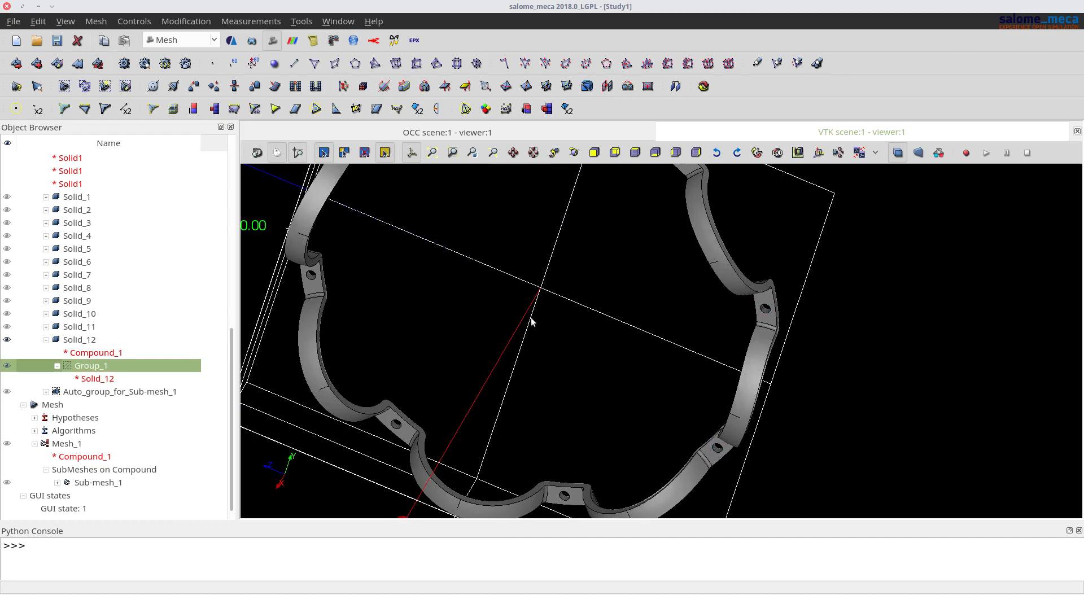
pyautogui.scroll(-3, 792, 340)
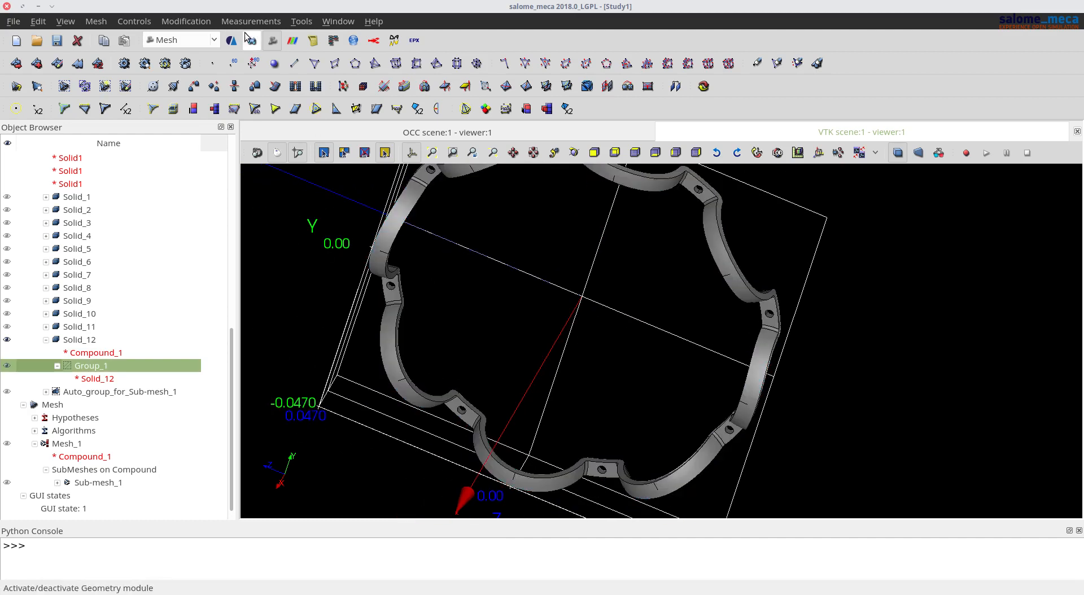
# Step: Switch to the Geometry module and examine the small cage holes between the balls on the full bearing
pyautogui.click(252, 40)
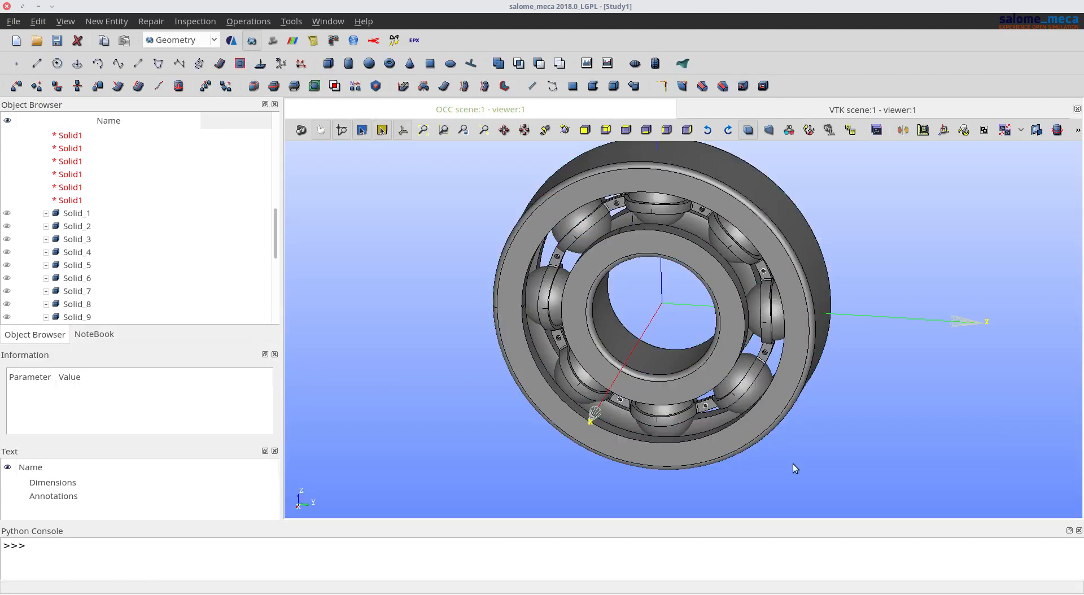
pyautogui.keyDown('ctrl'); pyautogui.moveTo(846, 447); pyautogui.dragTo(925, 357, button='right'); pyautogui.keyUp('ctrl')
pyautogui.scroll(5, 664, 319)
pyautogui.scroll(-2, 664, 320)
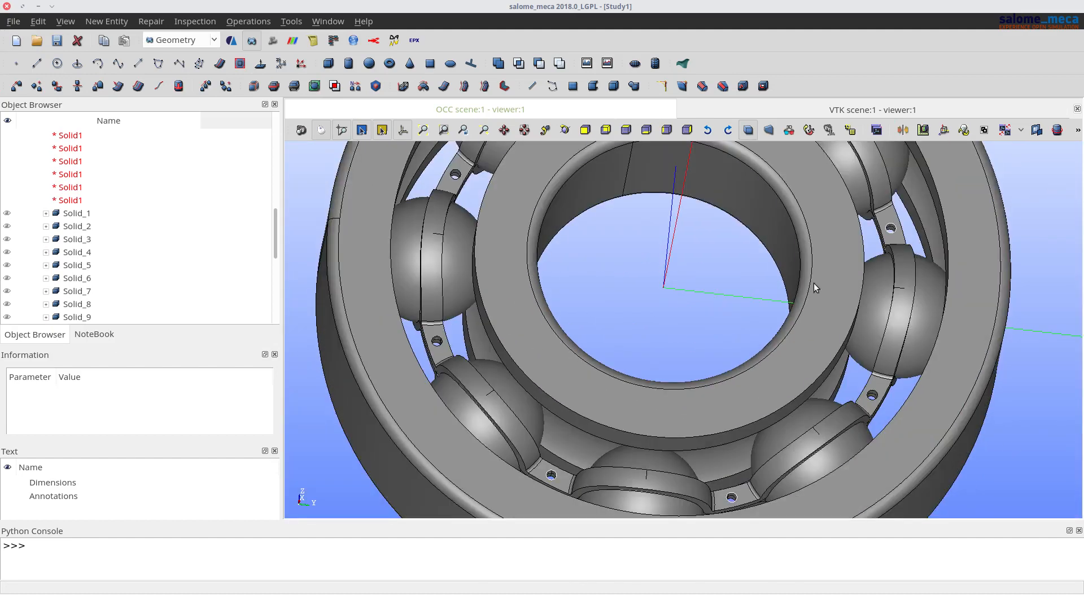
pyautogui.scroll(-2, 697, 238)
pyautogui.scroll(-2, 671, 277)
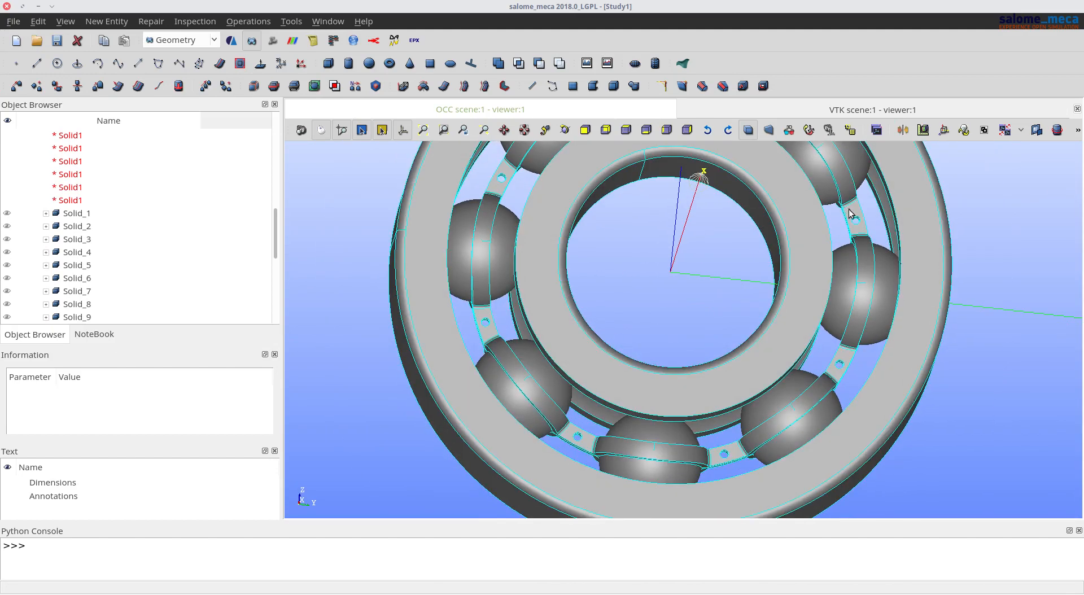
pyautogui.keyDown('ctrl'); pyautogui.moveTo(716, 464); pyautogui.dragTo(642, 501, button='right'); pyautogui.keyUp('ctrl')
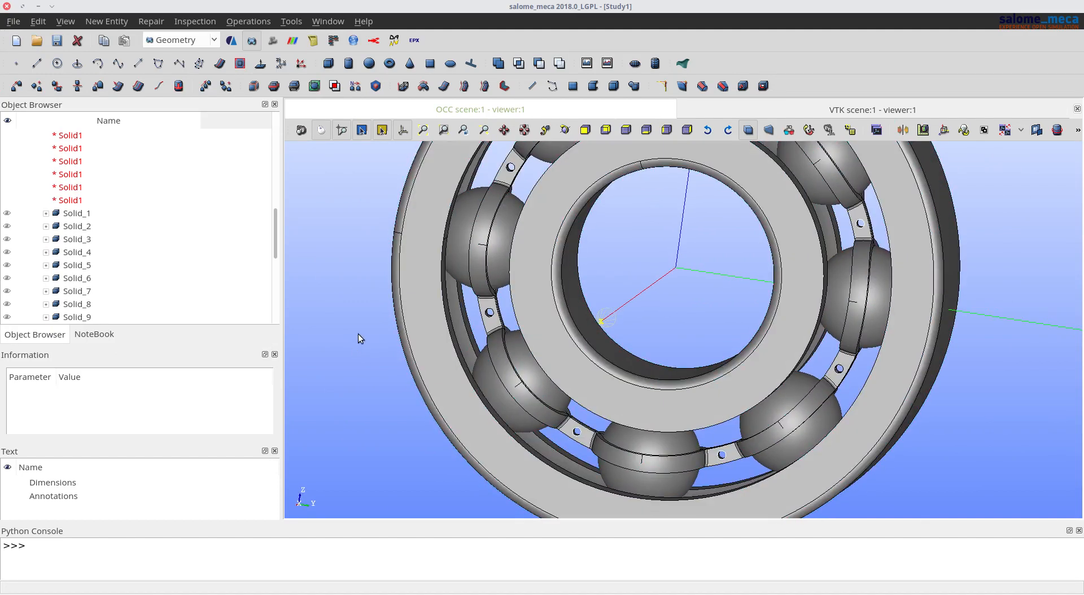
# Step: Return to the Mesh module and open the NETGEN 3D hypothesis of Sub-mesh_1 for editing
pyautogui.click(272, 40)
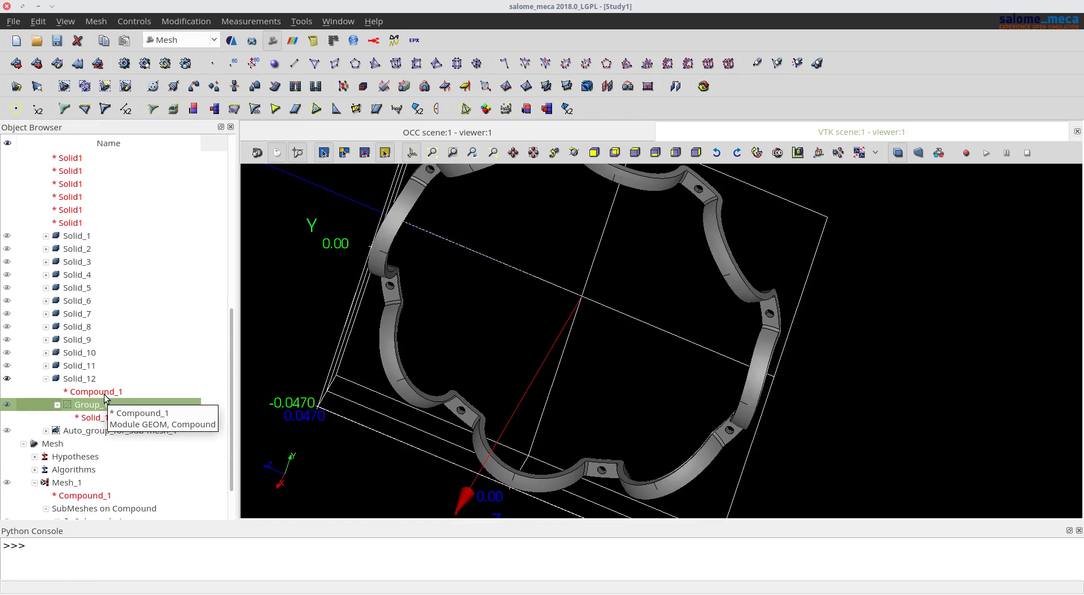
pyautogui.scroll(-1, 105, 398)
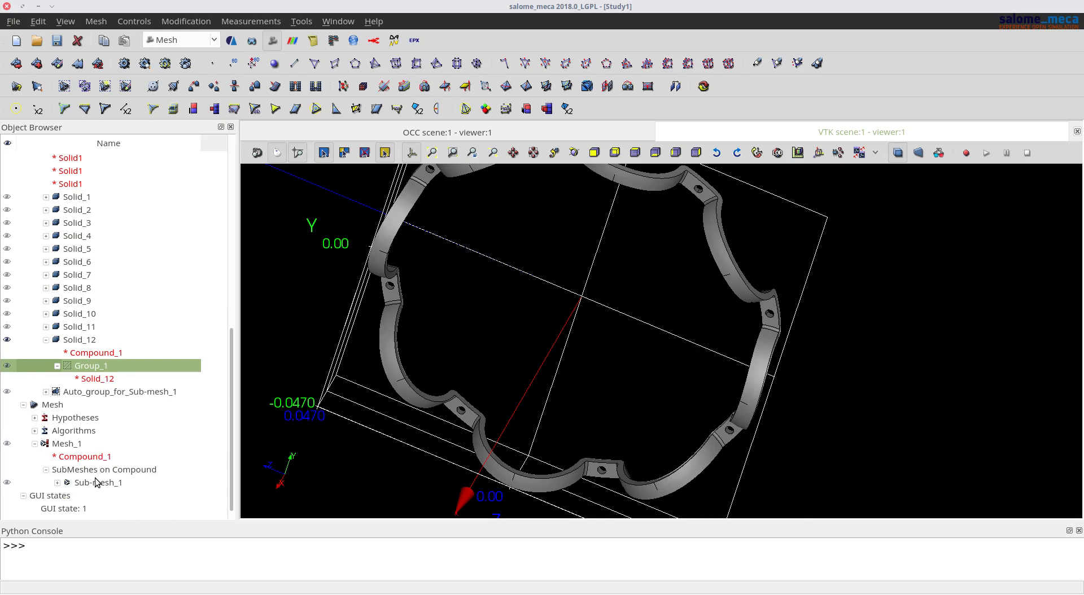
pyautogui.click(102, 484)
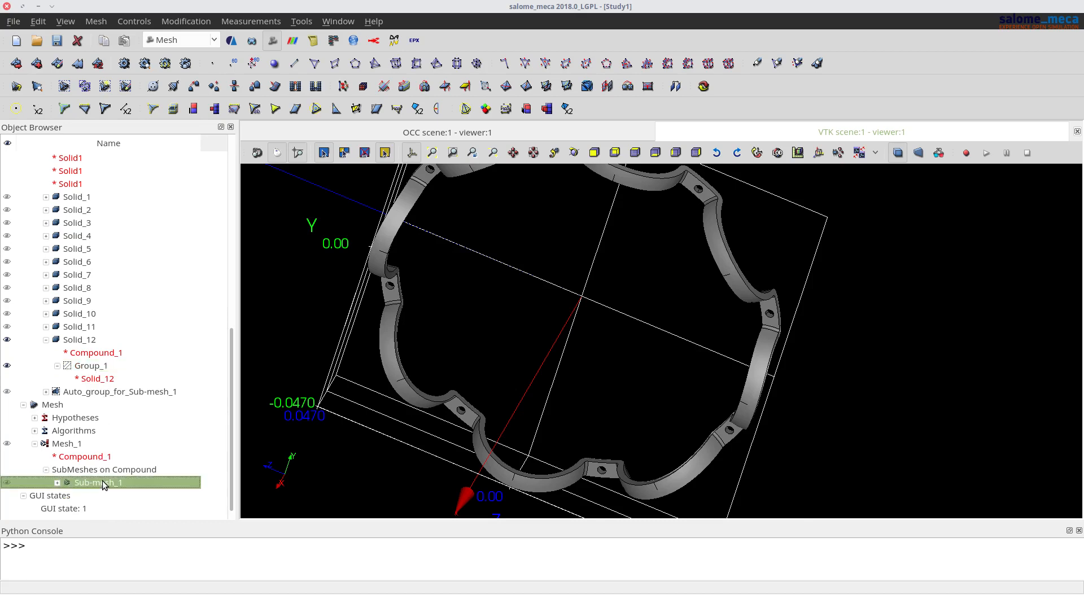
pyautogui.rightClick(103, 484)
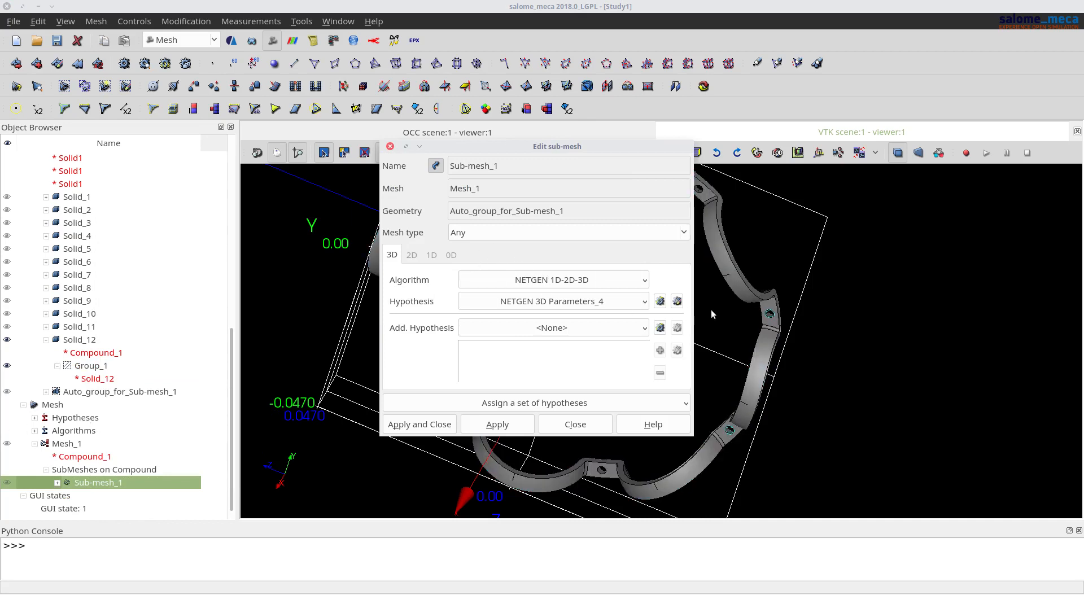
pyautogui.click(660, 301)
pyautogui.click(661, 303)
pyautogui.click(677, 301)
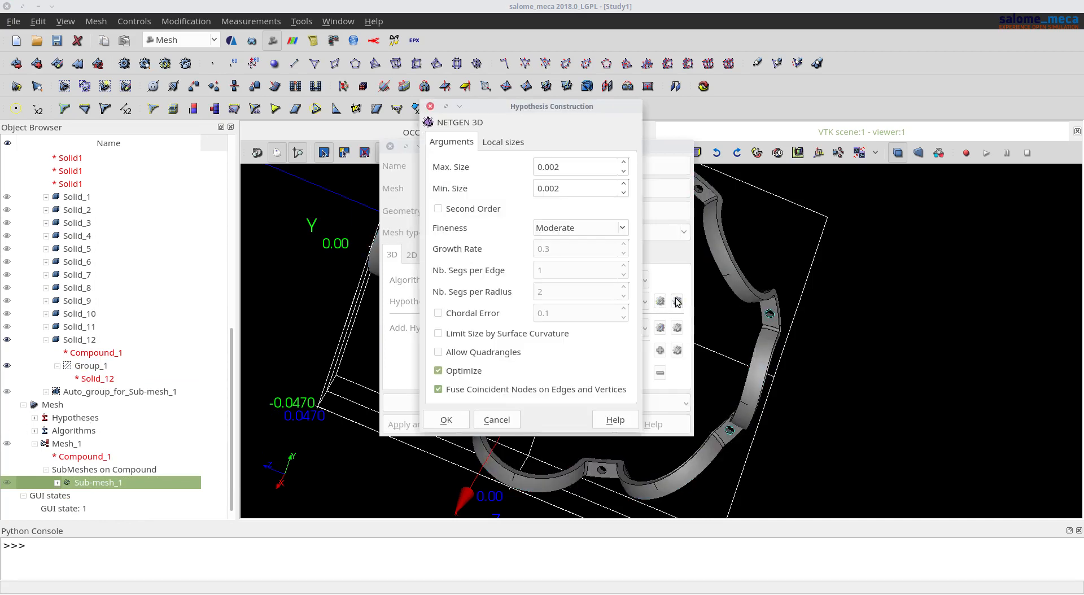
# Step: Add an on-edge local size for Group_1 to the NETGEN 3D hypothesis, set its value and apply the sub-mesh edit
pyautogui.click(498, 148)
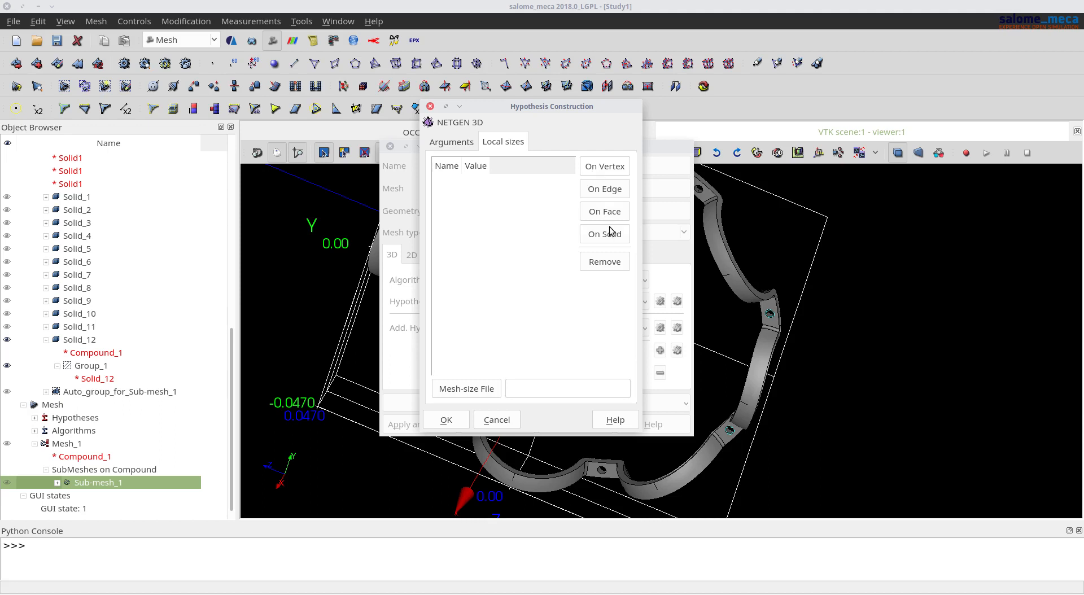
pyautogui.click(85, 368)
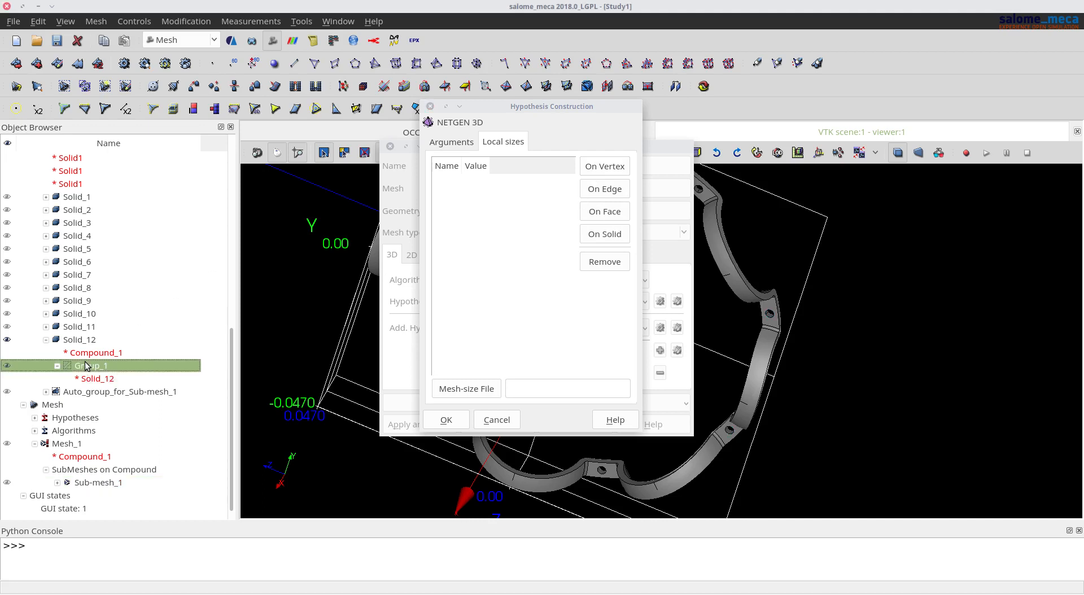
pyautogui.click(607, 188)
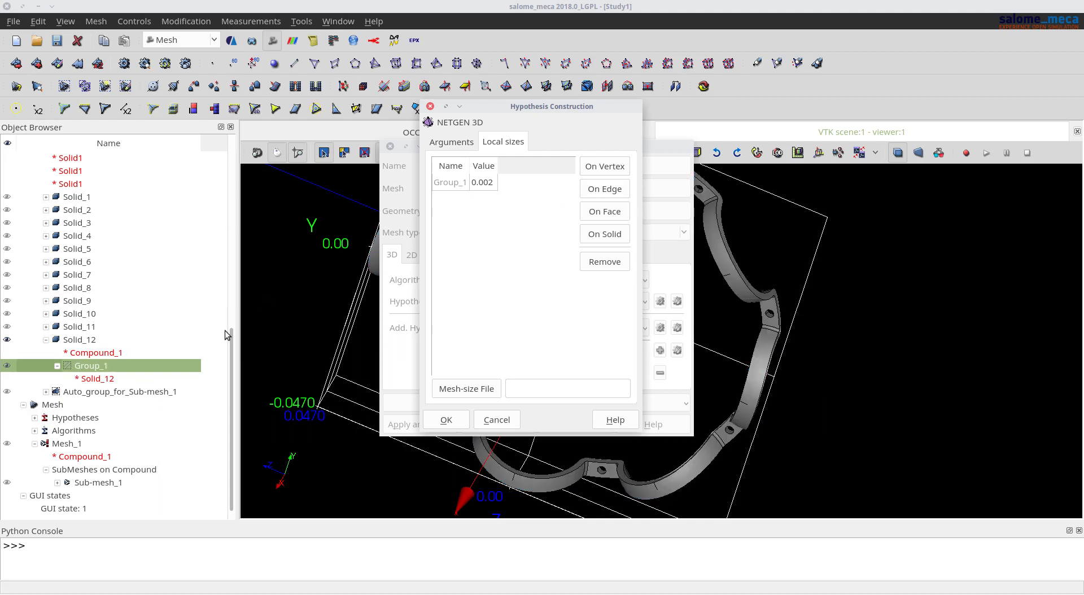
pyautogui.doubleClick(484, 182)
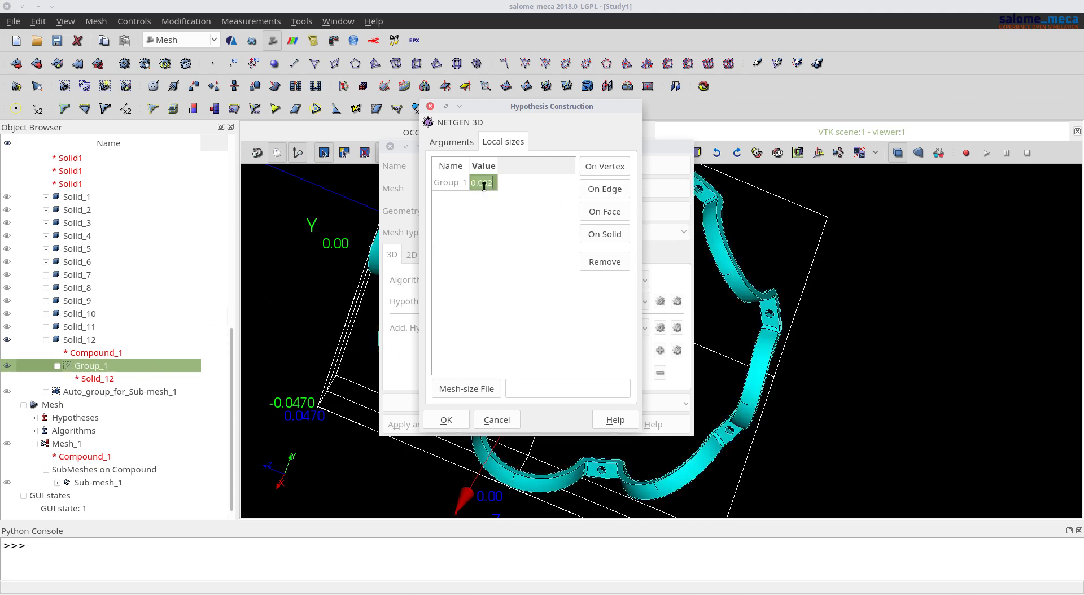
pyautogui.click(489, 184)
pyautogui.press('Return')
pyautogui.click(446, 420)
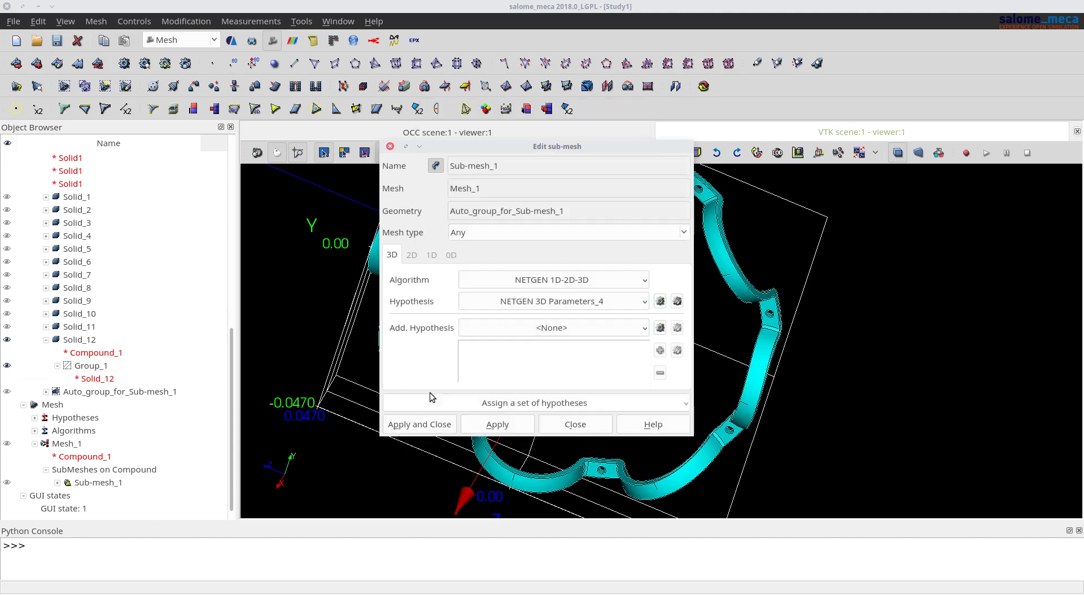
pyautogui.click(439, 425)
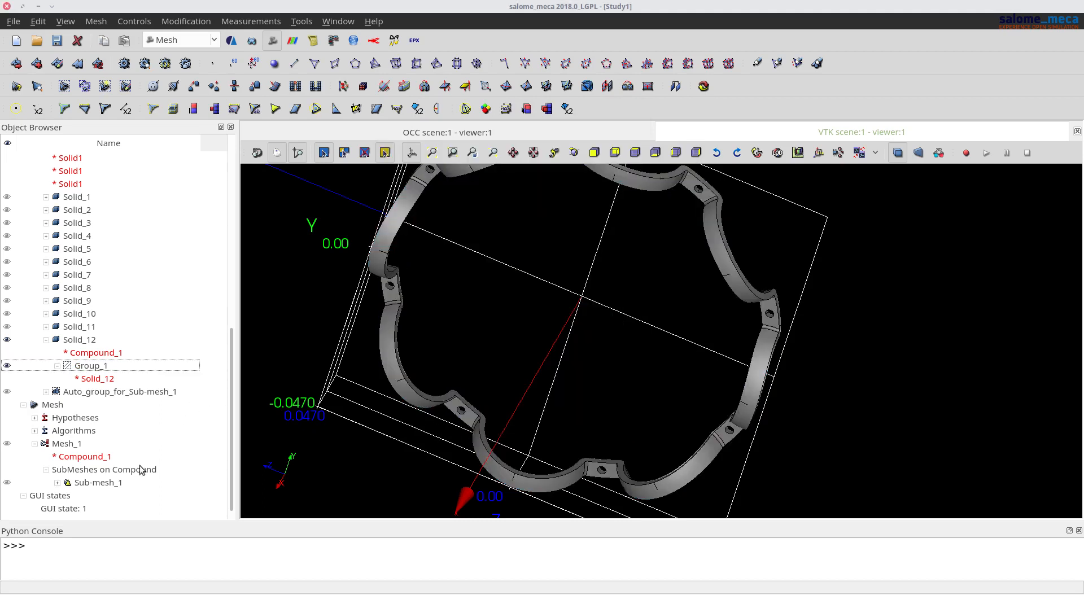
# Step: Recompute Mesh_1 with the edited Sub-mesh_1 hypothesis and dismiss the computation report
pyautogui.click(138, 483)
pyautogui.click(124, 63)
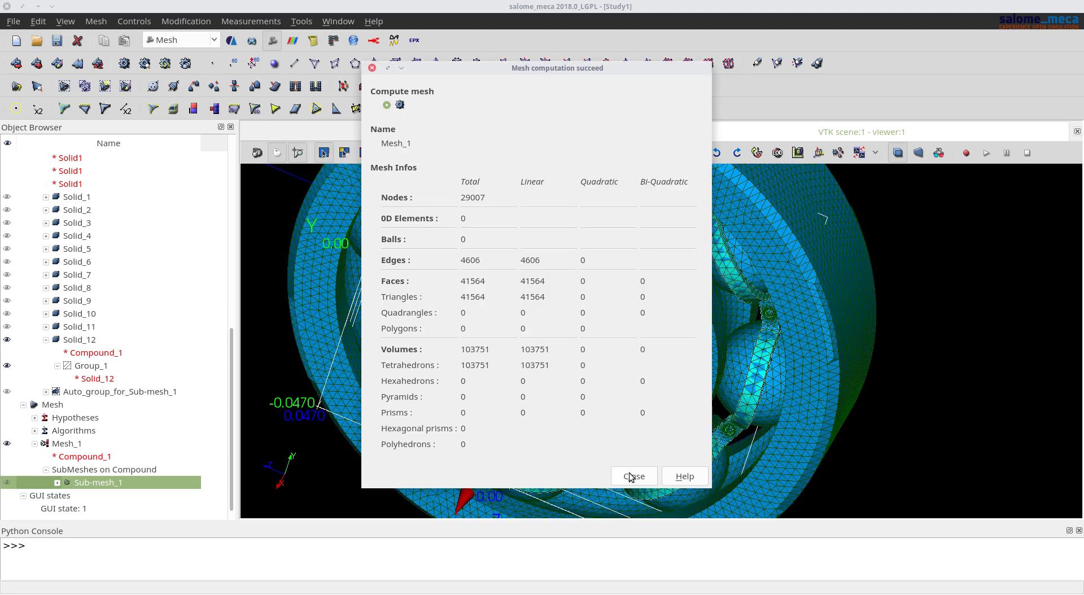
pyautogui.click(627, 476)
pyautogui.click(631, 476)
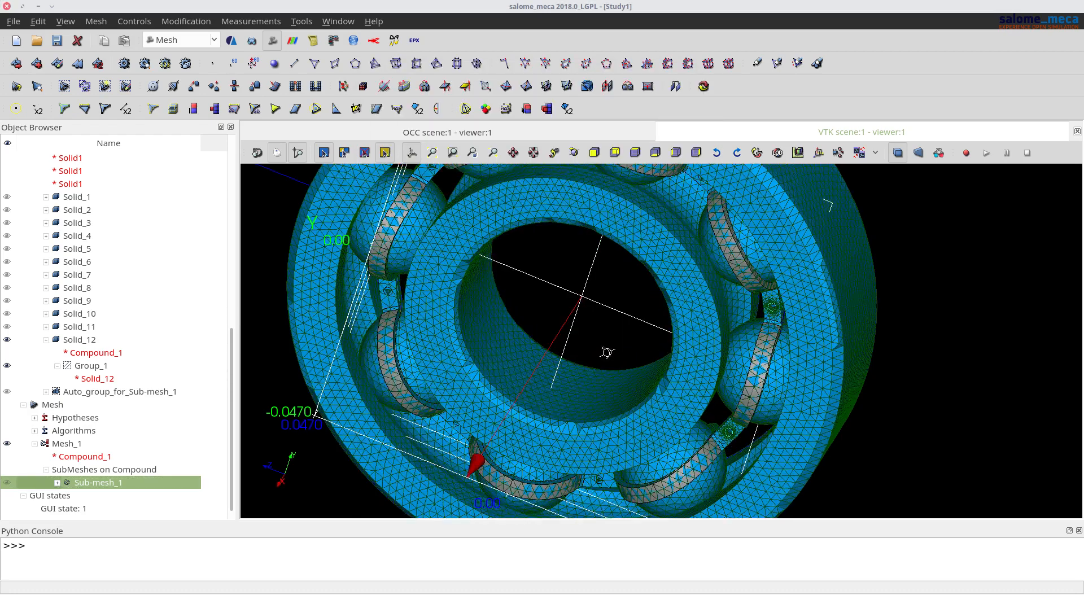
# Step: Examine the recomputed mesh around the small cage holes, comparing several holes close up and within the whole bearing
pyautogui.moveTo(607, 352); pyautogui.dragTo(648, 289)
pyautogui.moveTo(541, 332); pyautogui.dragTo(721, 439)
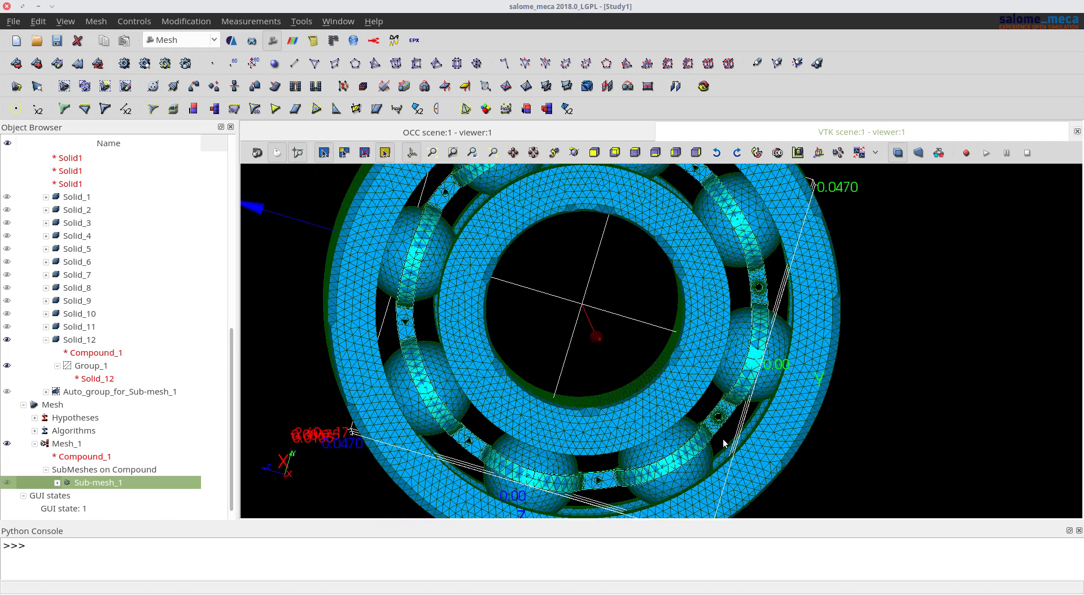
pyautogui.scroll(5, 721, 440)
pyautogui.scroll(8, 726, 429)
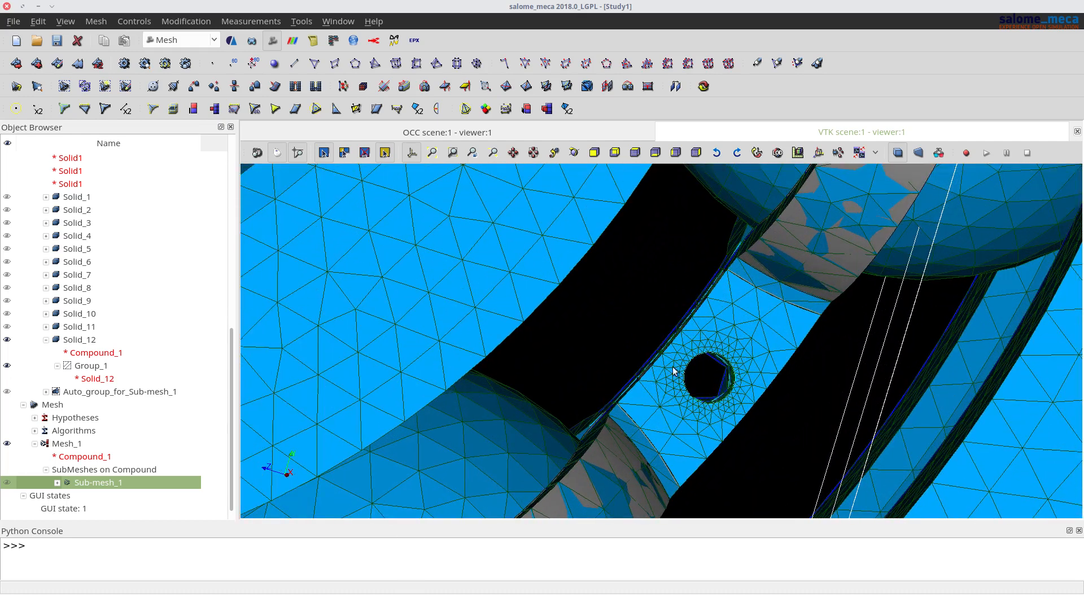
pyautogui.scroll(-4, 676, 414)
pyautogui.scroll(-10, 673, 422)
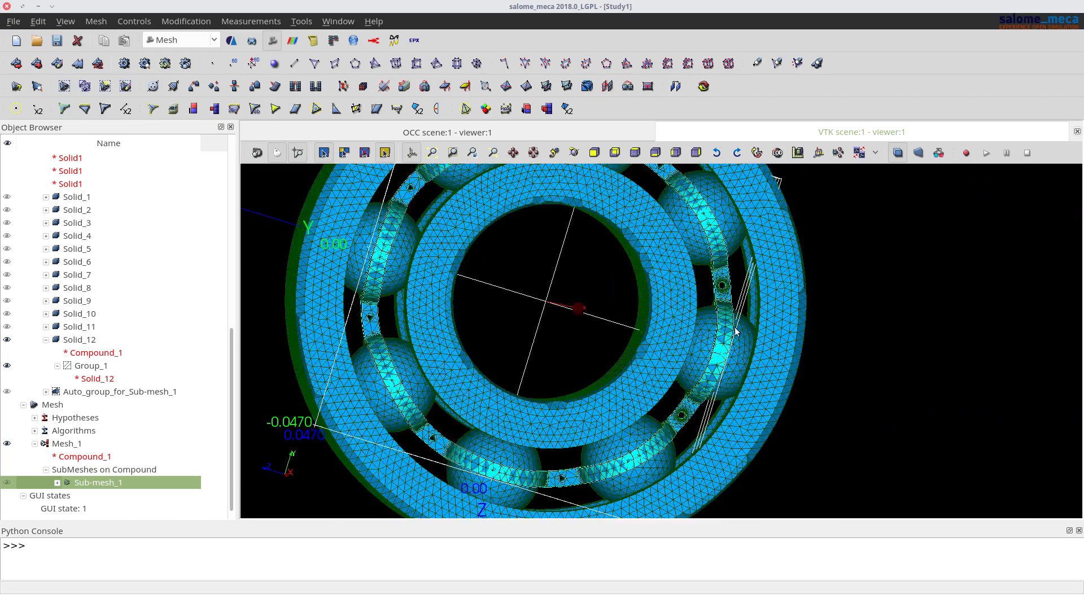
pyautogui.scroll(-4, 722, 323)
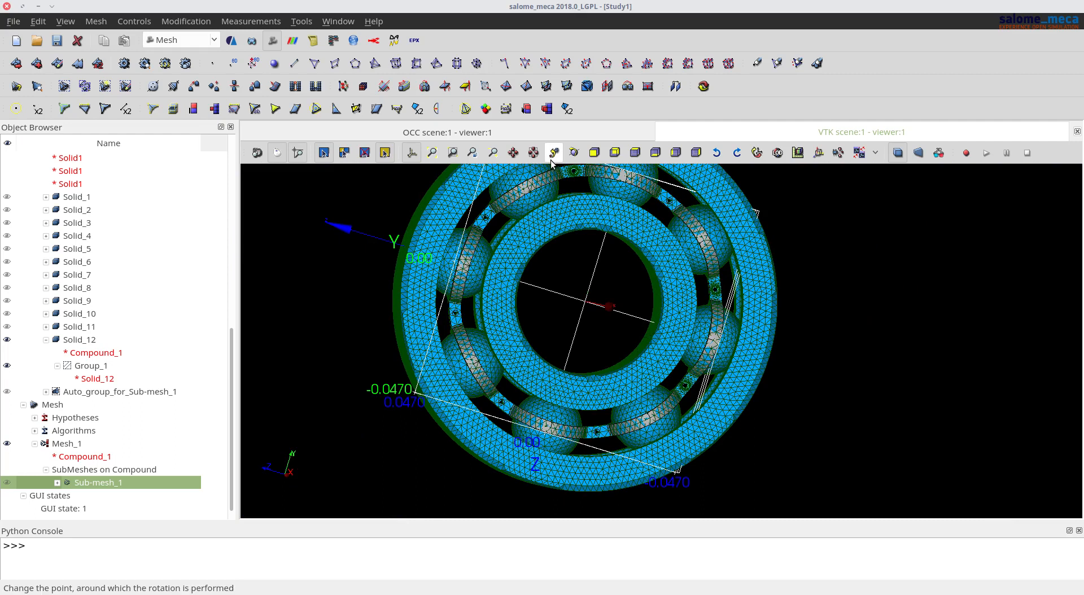
pyautogui.scroll(8, 712, 208)
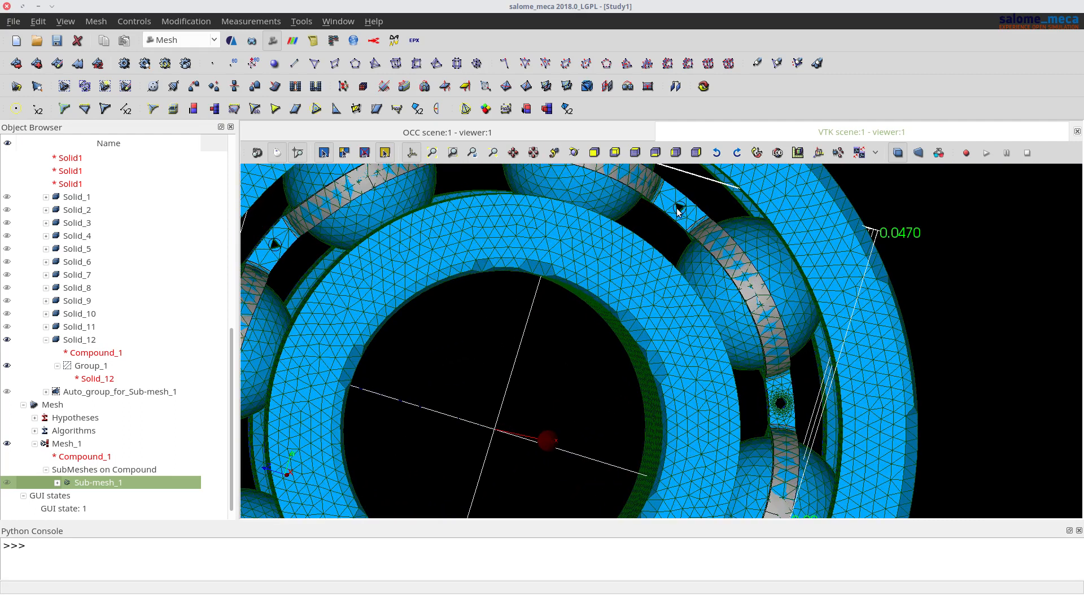
pyautogui.scroll(10, 770, 374)
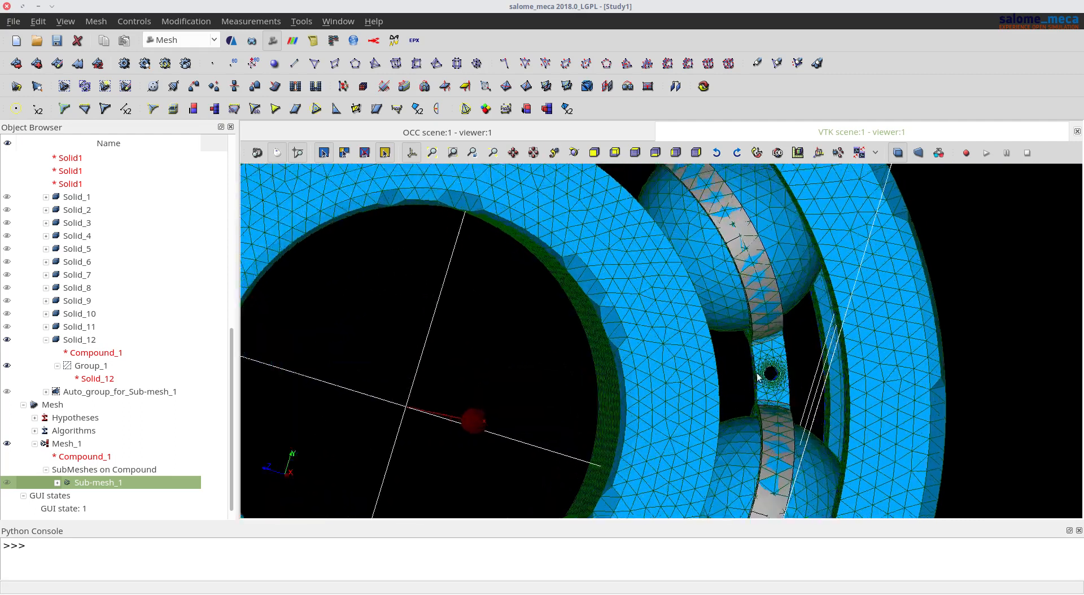
pyautogui.scroll(8, 770, 371)
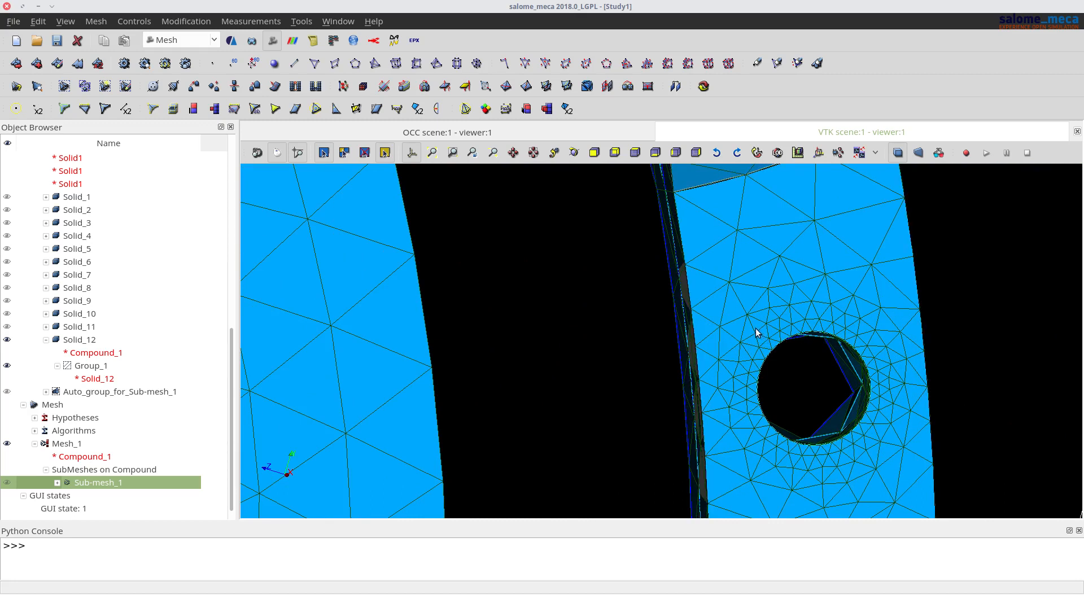
pyautogui.scroll(-10, 706, 429)
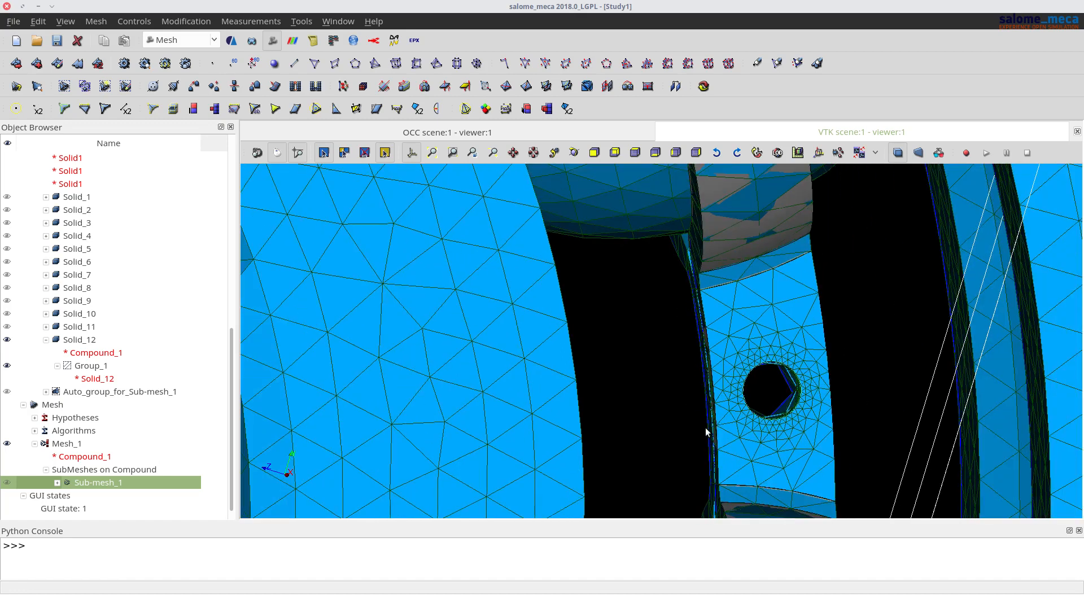
# Step: Examine the mesh at the refined and unrefined cage holes close up, and view the whole bearing from an angle
pyautogui.scroll(-6, 704, 434)
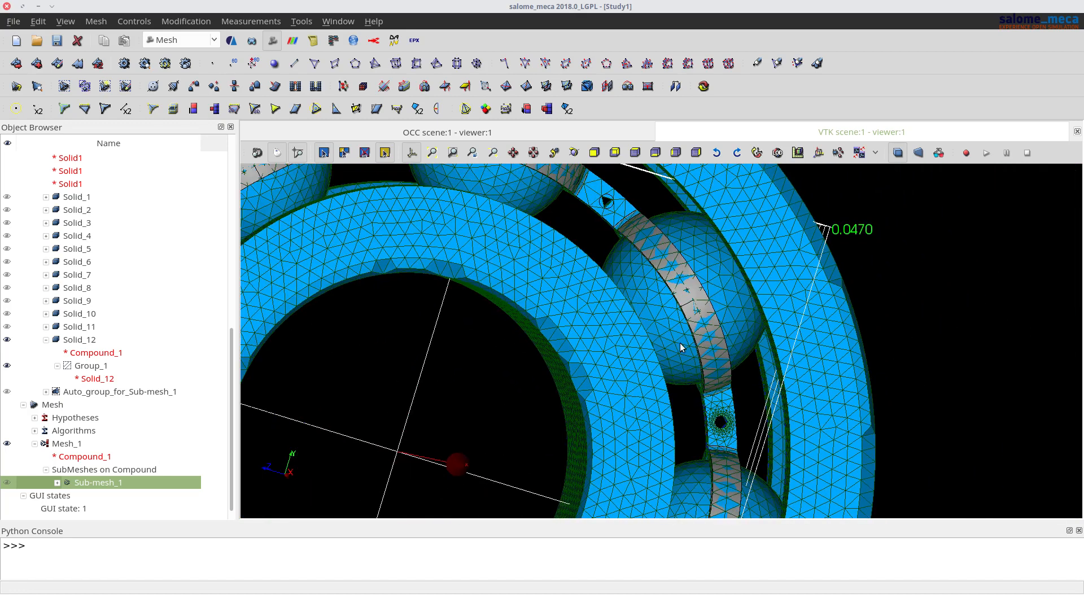
pyautogui.scroll(3, 591, 183)
pyautogui.scroll(3, 591, 185)
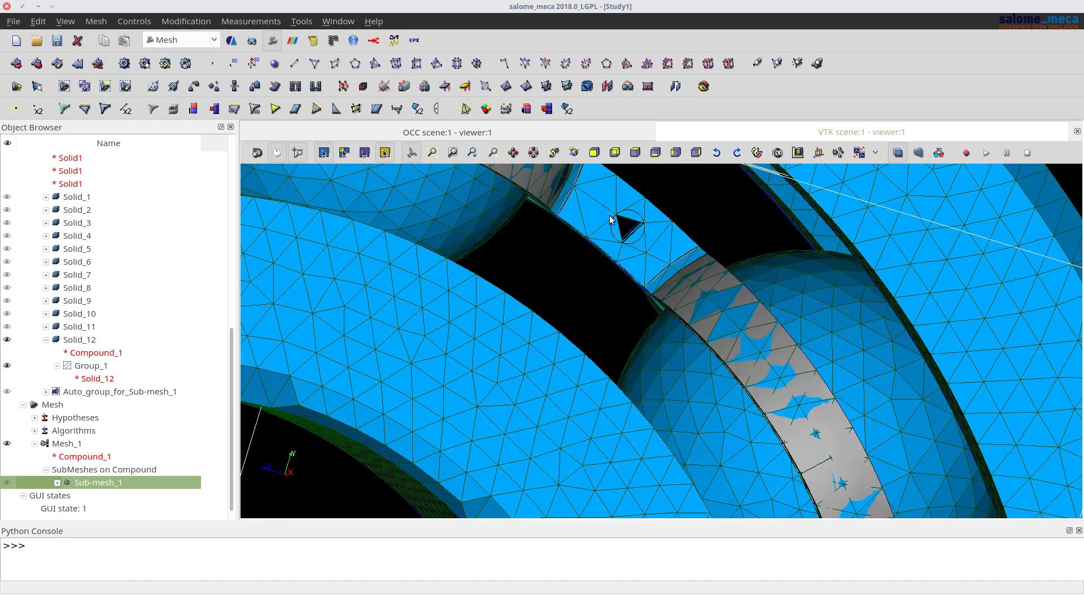
pyautogui.scroll(3, 624, 227)
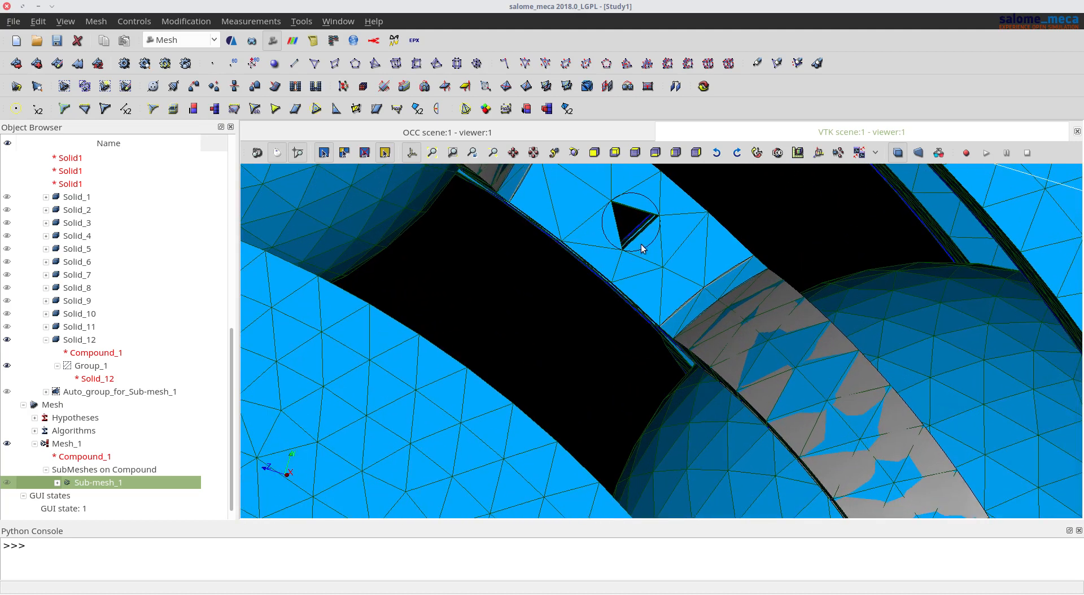
pyautogui.scroll(-2, 624, 220)
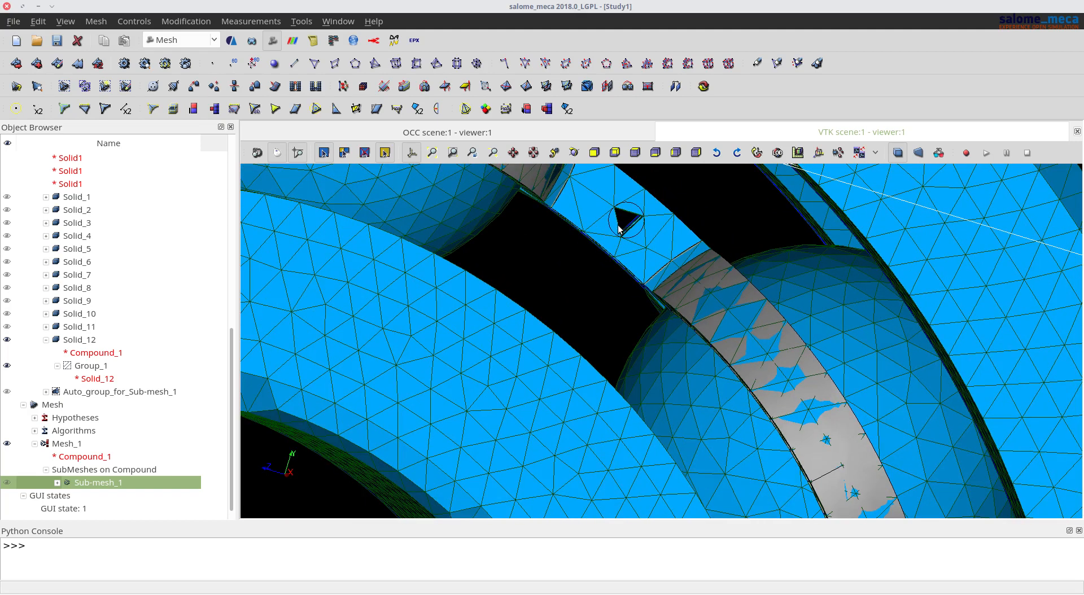
pyautogui.scroll(1, 619, 229)
pyautogui.scroll(-10, 615, 225)
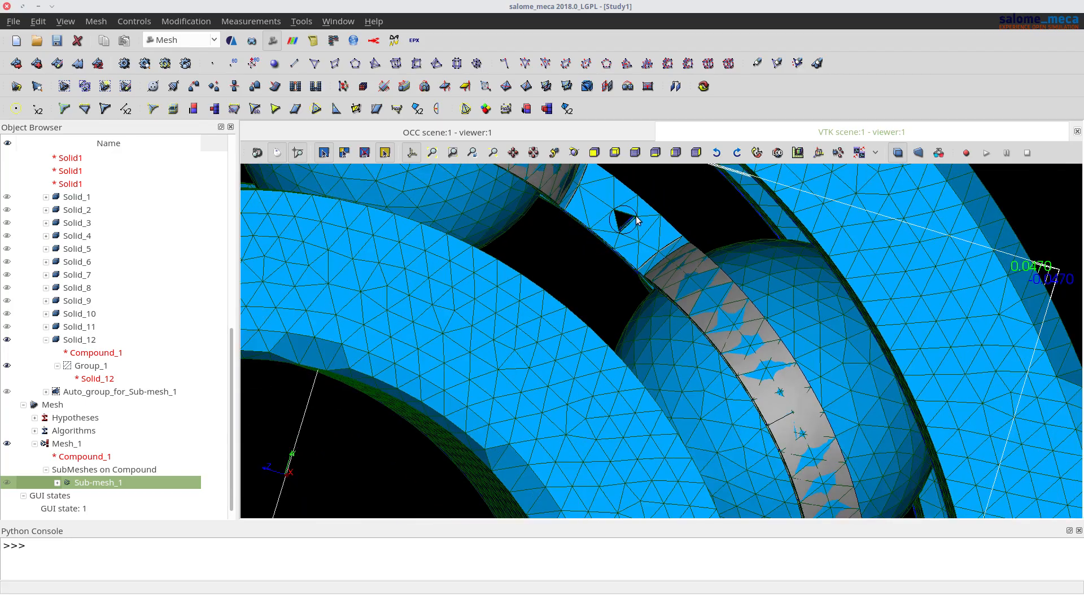
pyautogui.scroll(3, 686, 212)
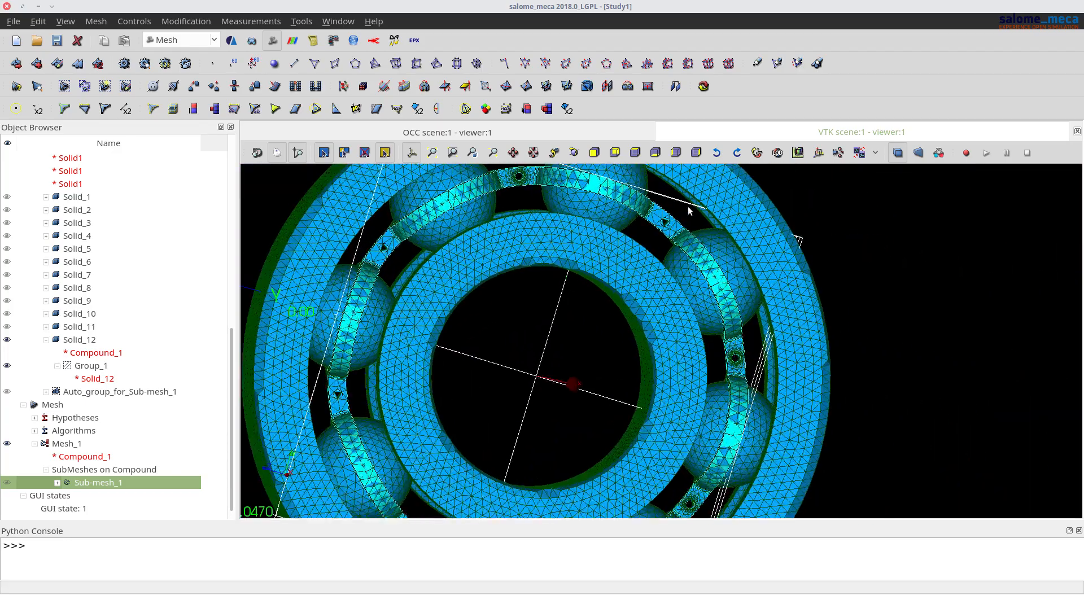
pyautogui.moveTo(954, 283); pyautogui.dragTo(846, 309)
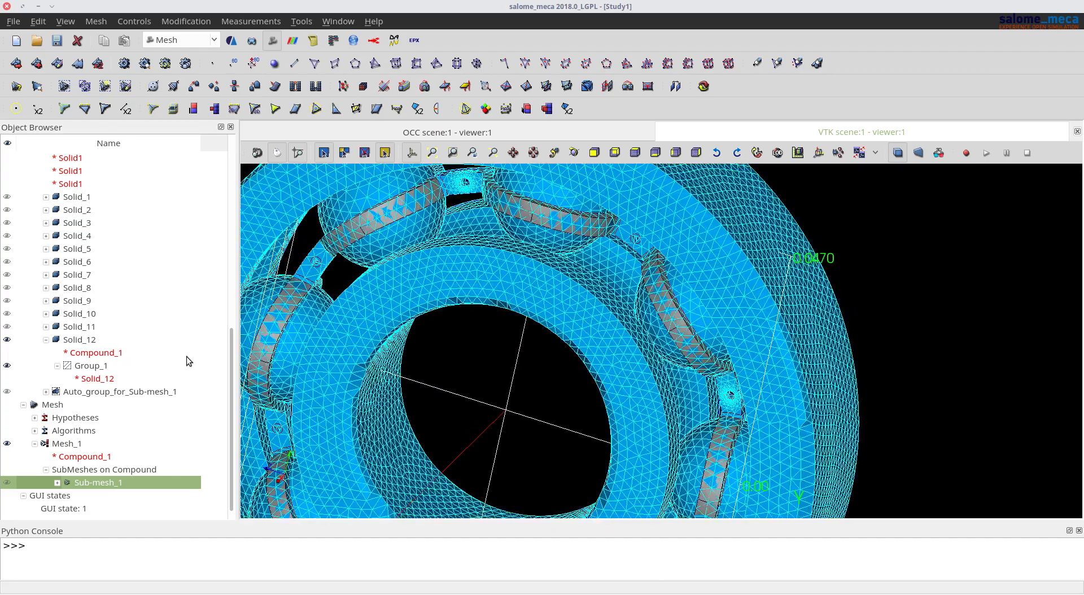
pyautogui.scroll(-3, 964, 245)
pyautogui.moveTo(964, 245); pyautogui.dragTo(888, 297)
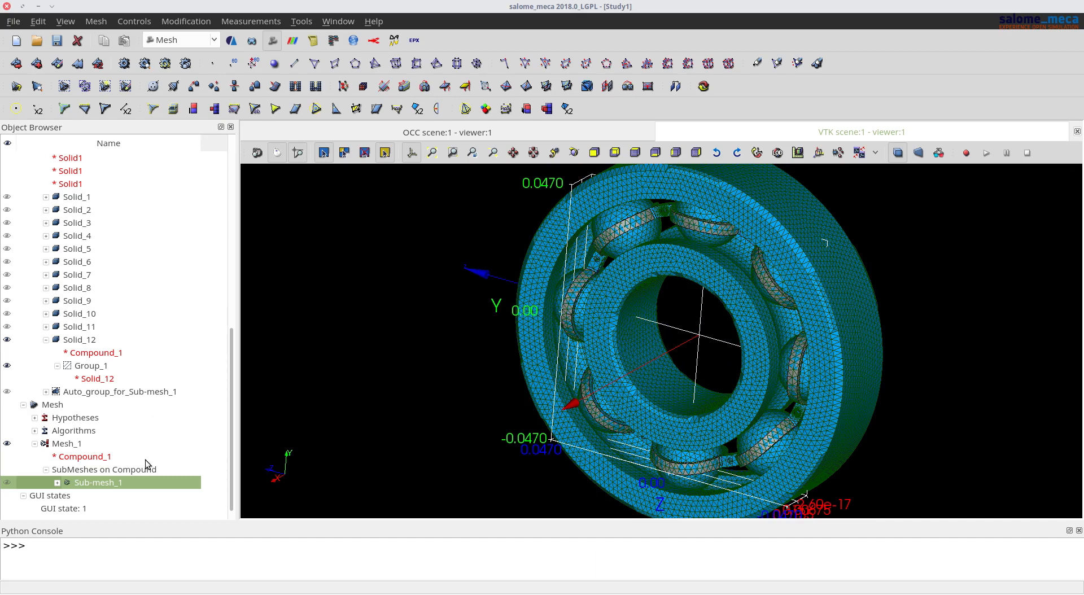
# Step: Change the maximum element size in Sub-mesh_1's NETGEN 3D hypothesis, apply the sub-mesh edit and recompute Mesh_1
pyautogui.rightClick(143, 482)
pyautogui.click(182, 218)
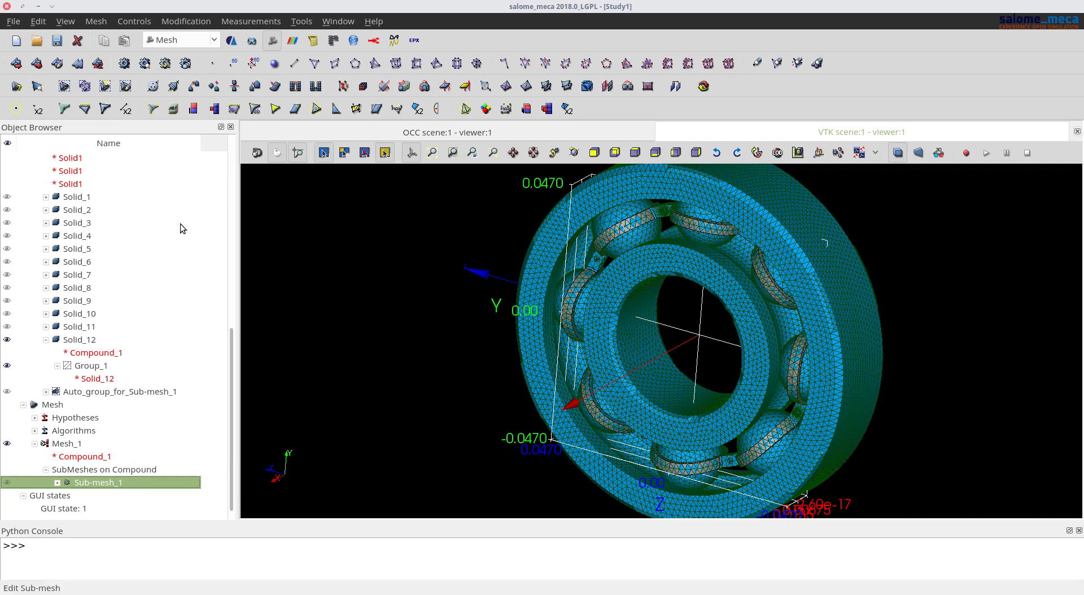
pyautogui.click(677, 301)
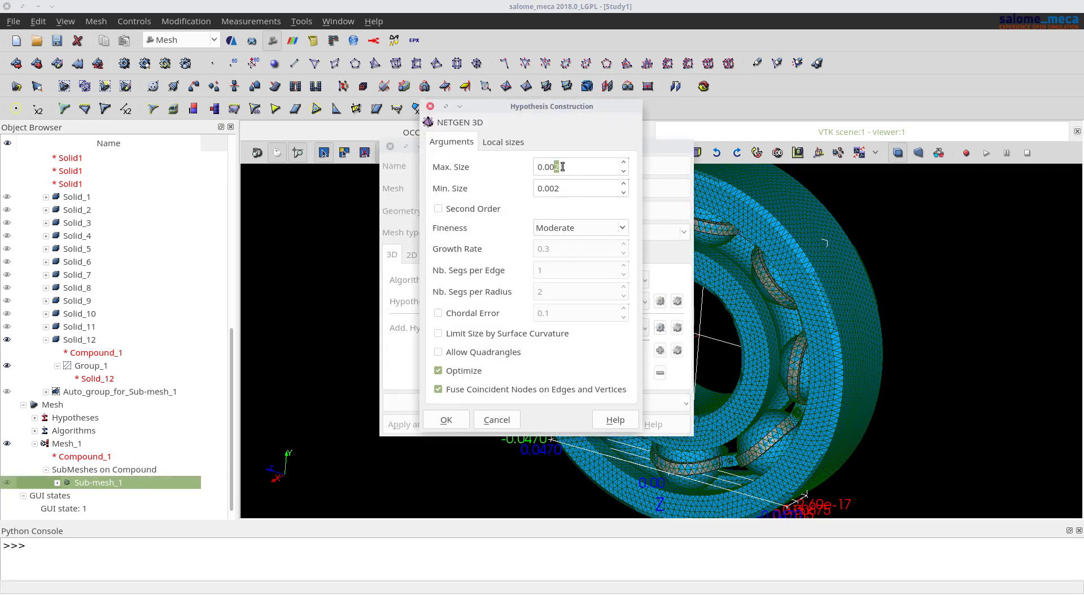
pyautogui.click(447, 419)
pyautogui.click(404, 424)
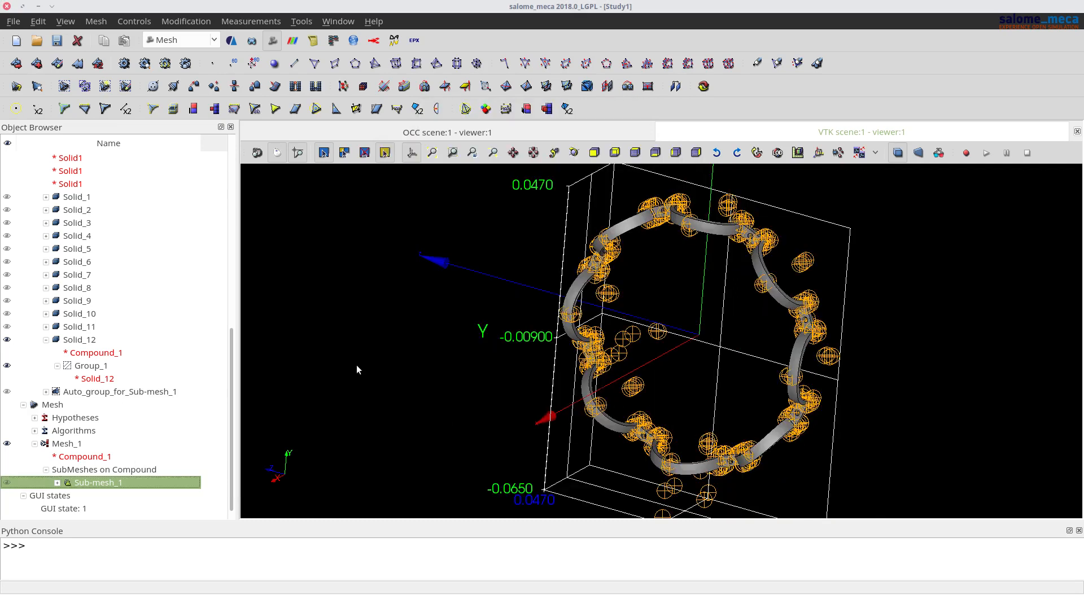
pyautogui.click(126, 85)
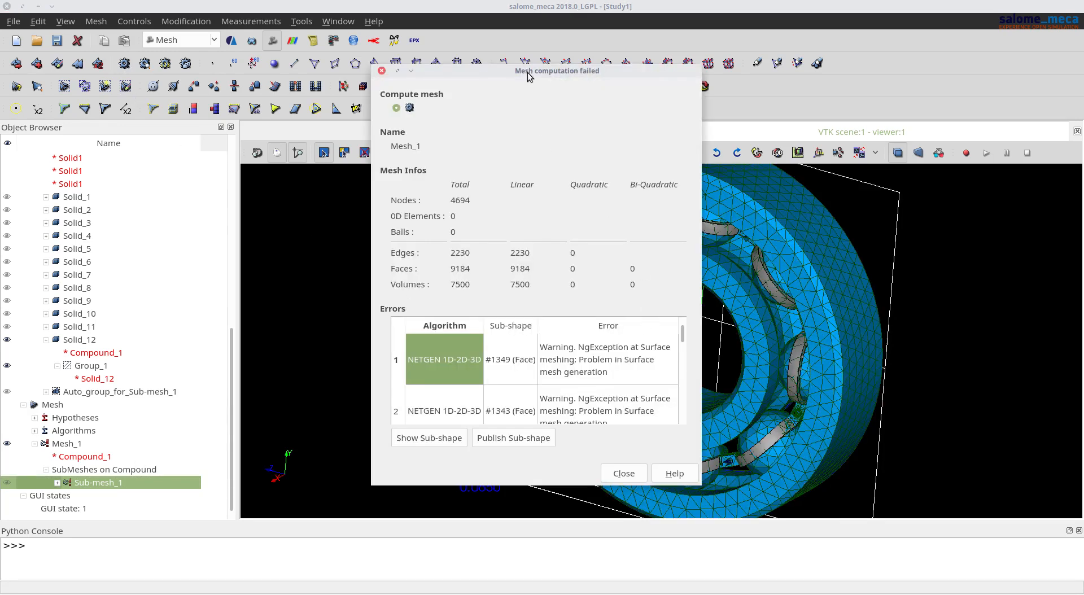
# Step: Move the computation report aside and examine the recomputed mesh around the cage holes, comparing refined and unrefined ones
pyautogui.moveTo(529, 76); pyautogui.dragTo(364, 119)
pyautogui.scroll(3, 796, 264)
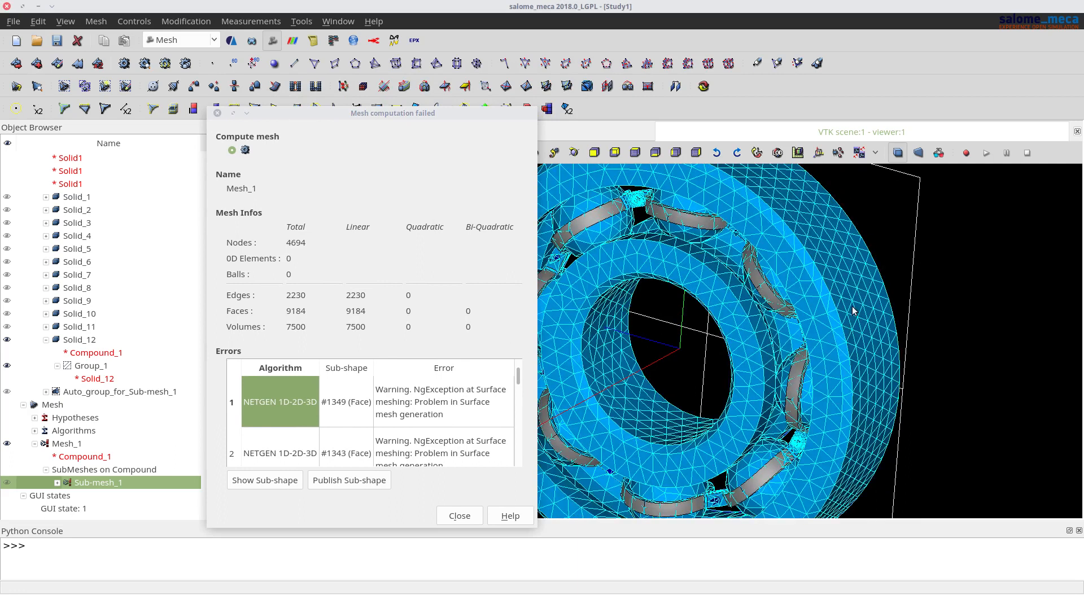
pyautogui.keyDown('ctrl'); pyautogui.moveTo(832, 300); pyautogui.dragTo(898, 276, button='right'); pyautogui.keyUp('ctrl')
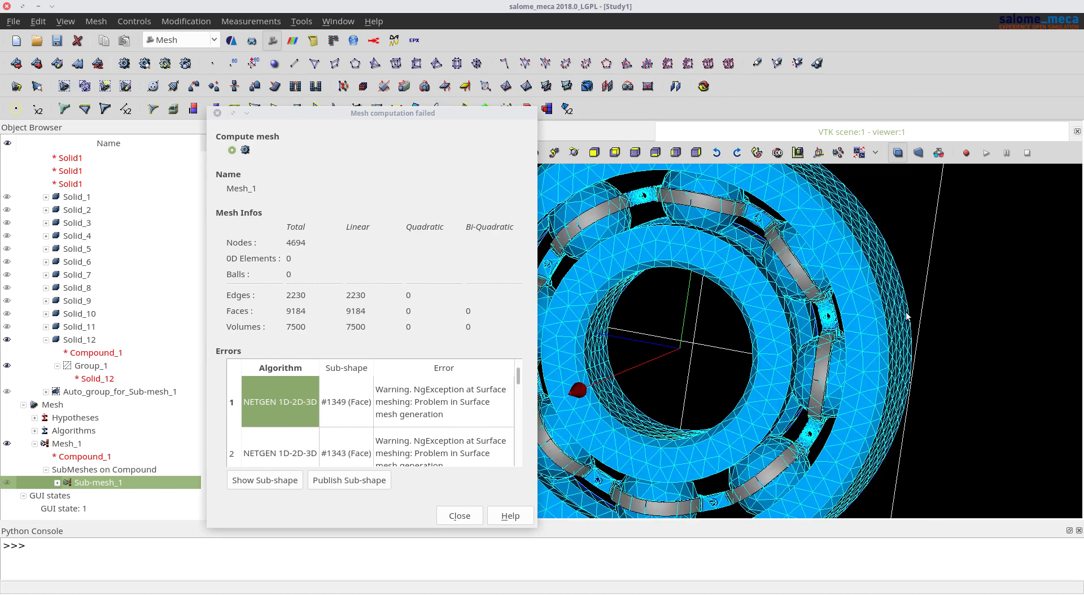
pyautogui.keyDown('ctrl'); pyautogui.moveTo(903, 313); pyautogui.dragTo(927, 331, button='right'); pyautogui.keyUp('ctrl')
pyautogui.scroll(-2, 927, 328)
pyautogui.scroll(3, 690, 240)
pyautogui.scroll(4, 777, 279)
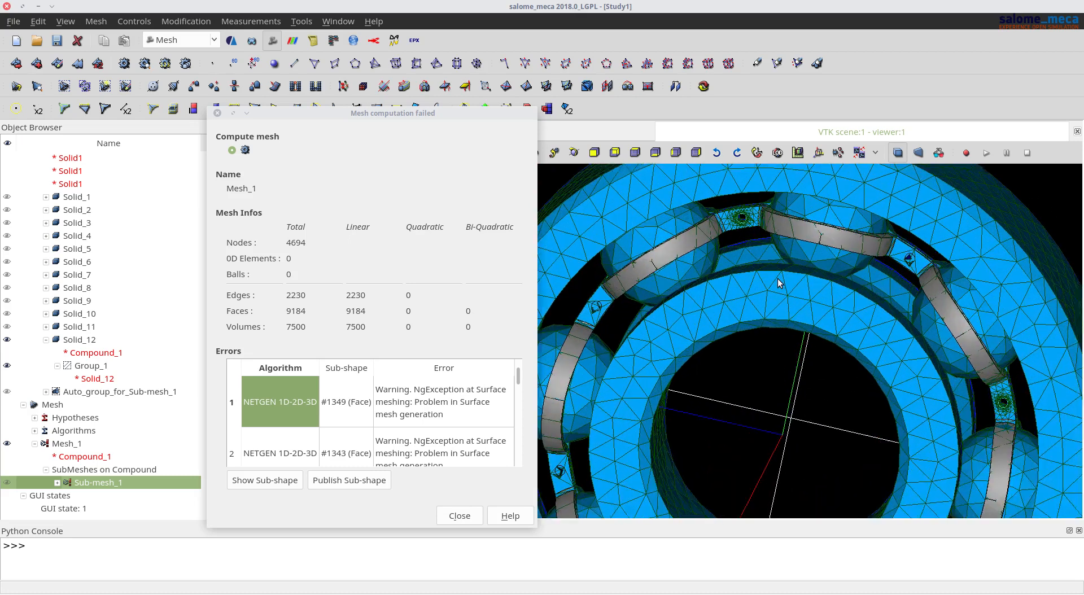
pyautogui.scroll(-2, 765, 252)
pyautogui.scroll(2, 582, 308)
pyautogui.scroll(3, 624, 298)
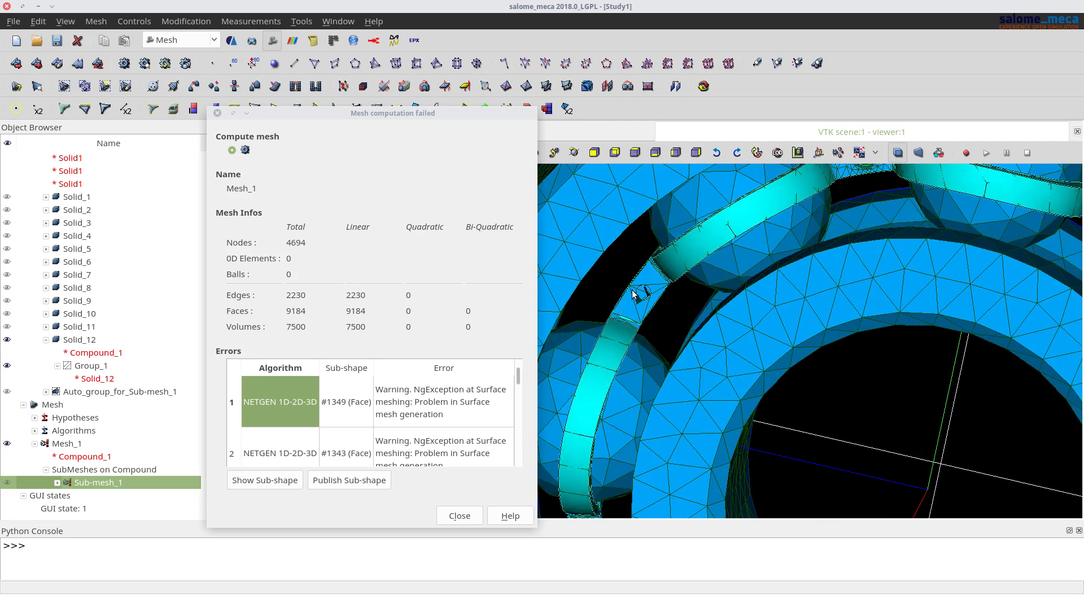
pyautogui.scroll(3, 655, 295)
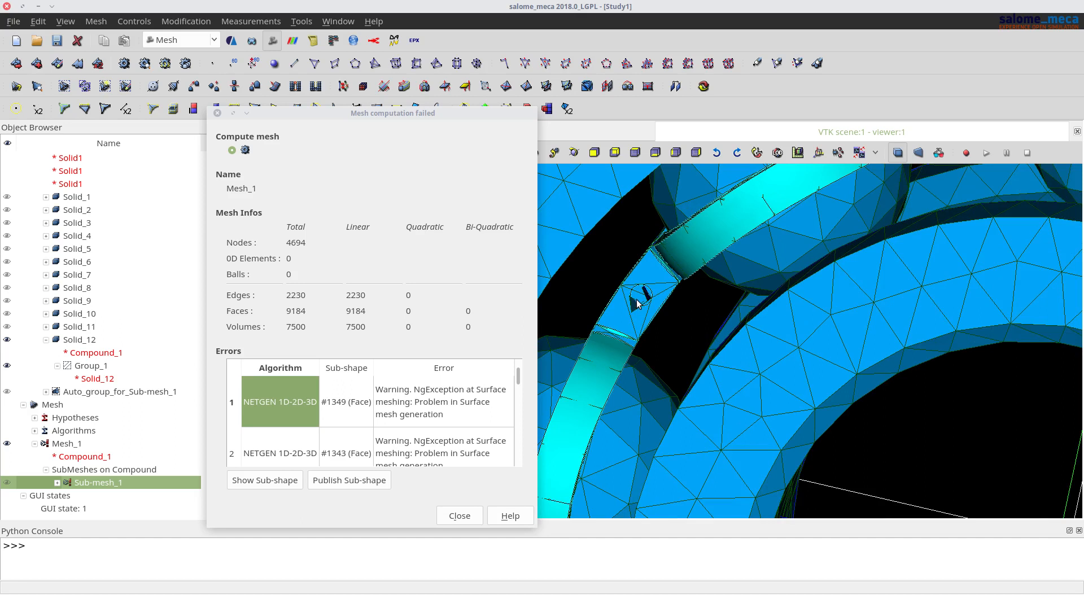
pyautogui.scroll(-2, 636, 302)
pyautogui.scroll(2, 633, 300)
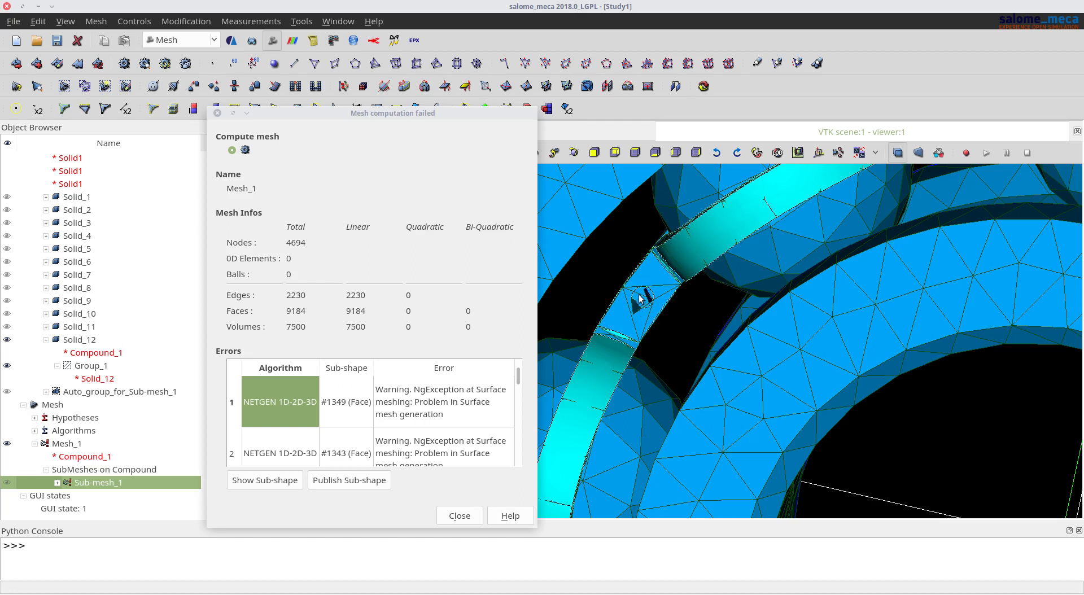
pyautogui.scroll(-5, 631, 293)
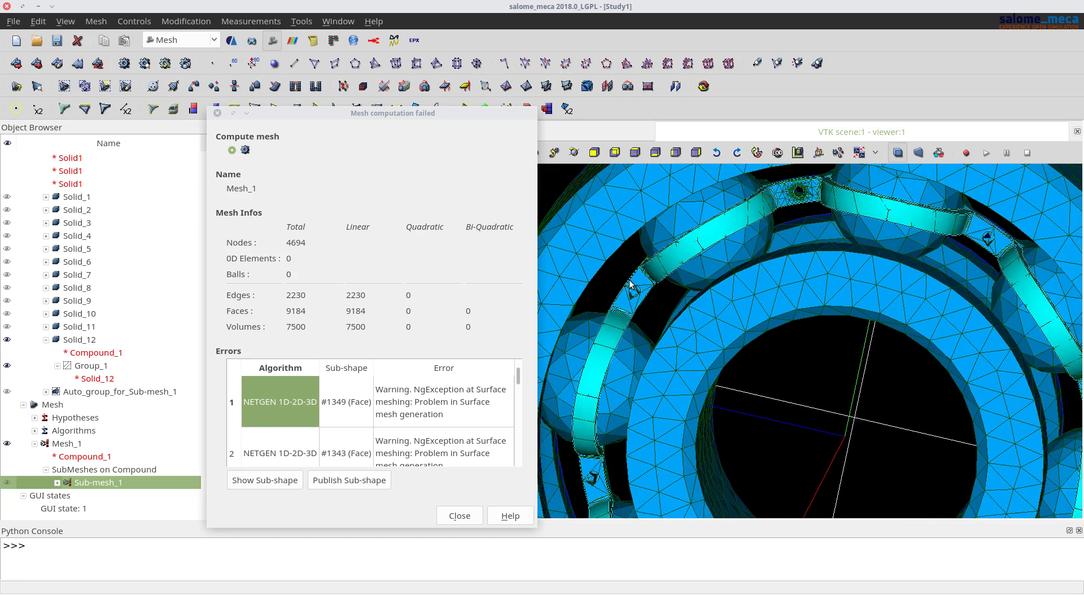
pyautogui.scroll(-4, 609, 287)
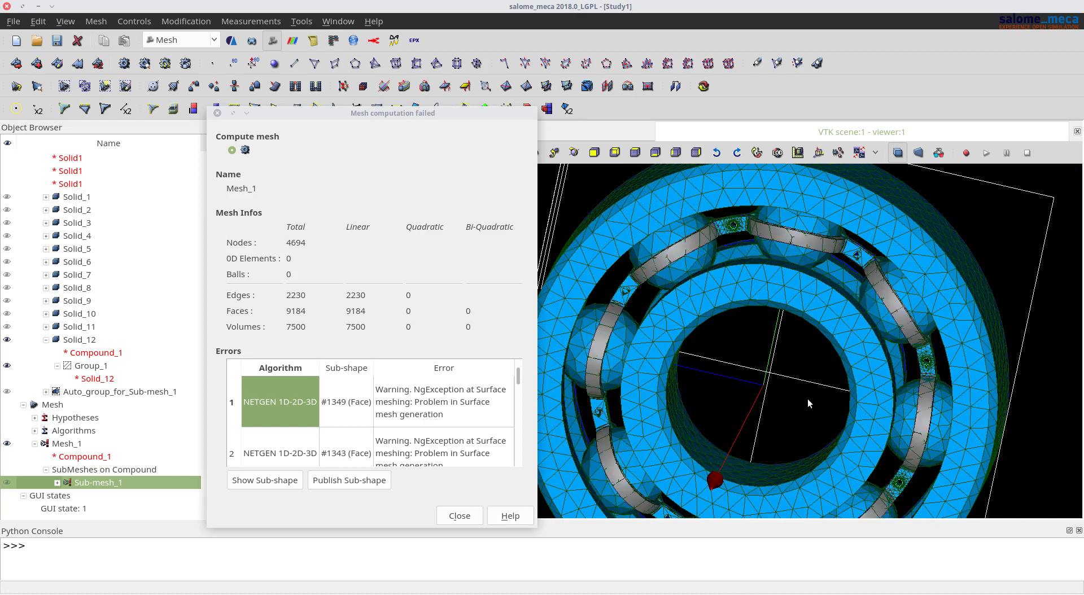
# Step: Inspect the whole bearing mesh from several angles and the refined cage hole close up, and close the computation report
pyautogui.keyDown('ctrl'); pyautogui.moveTo(735, 318); pyautogui.dragTo(659, 330, button='right'); pyautogui.keyUp('ctrl')
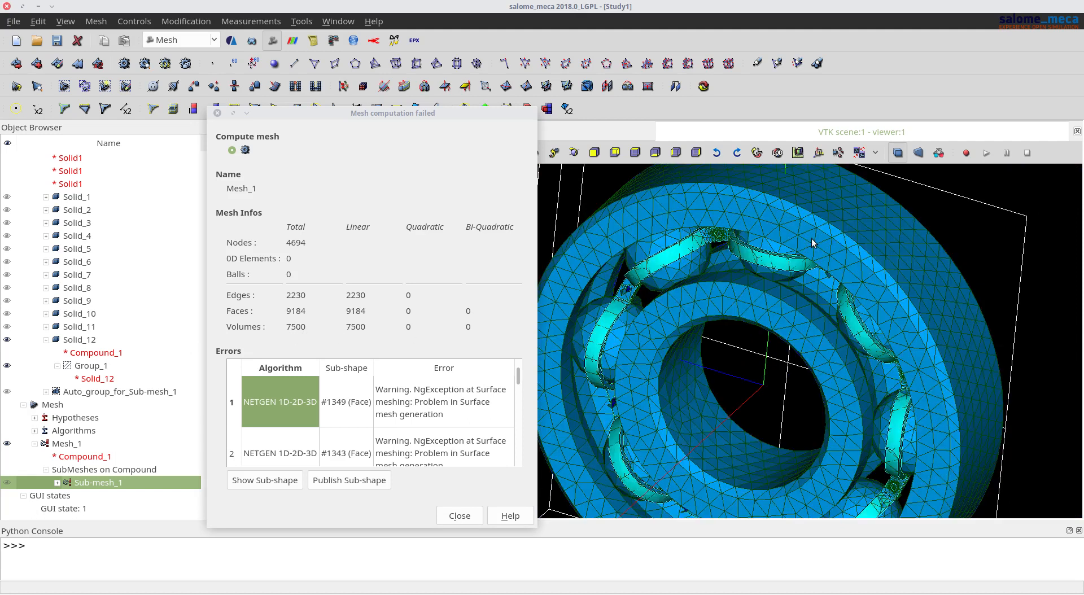
pyautogui.scroll(-3, 814, 240)
pyautogui.keyDown('ctrl'); pyautogui.moveTo(777, 359); pyautogui.dragTo(798, 287, button='right'); pyautogui.keyUp('ctrl')
pyautogui.keyDown('ctrl'); pyautogui.moveTo(806, 196); pyautogui.dragTo(763, 247, button='right'); pyautogui.keyUp('ctrl')
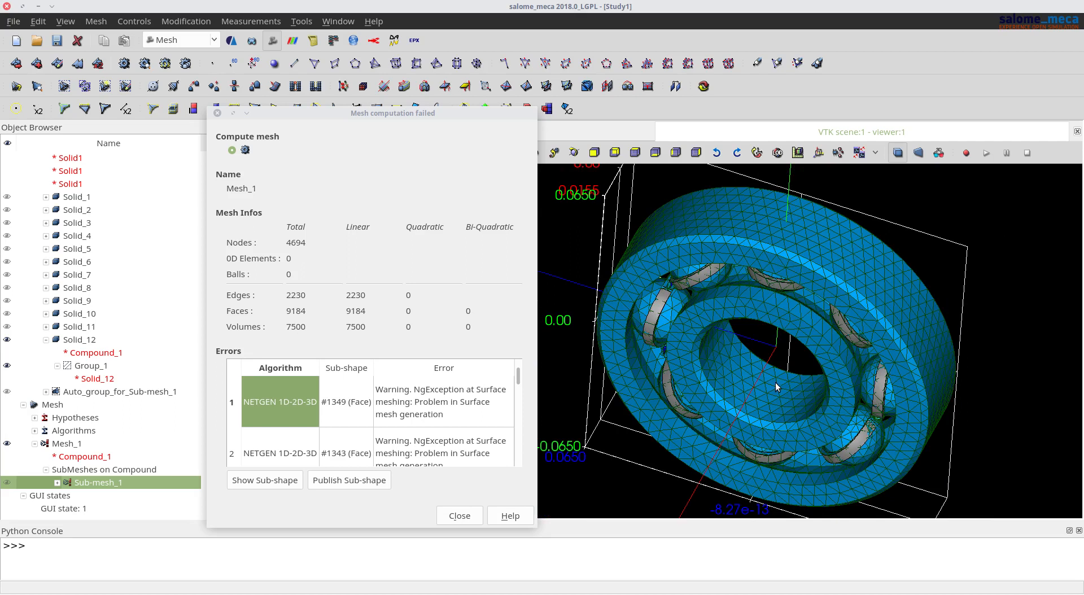
pyautogui.keyDown('ctrl'); pyautogui.moveTo(771, 331); pyautogui.dragTo(802, 244, button='right'); pyautogui.keyUp('ctrl')
pyautogui.scroll(2, 799, 245)
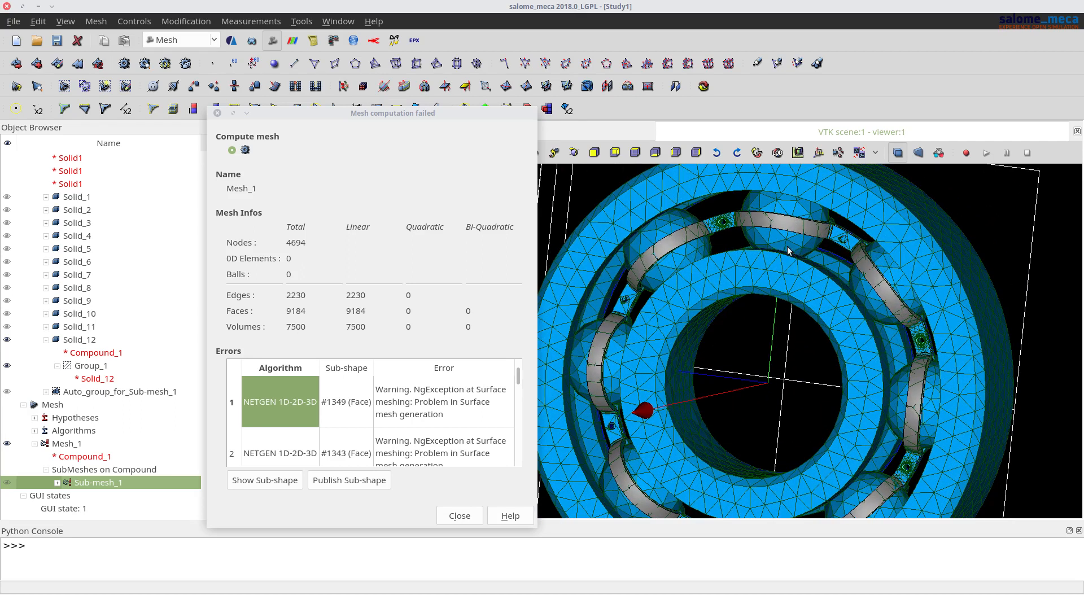
pyautogui.keyDown('ctrl'); pyautogui.moveTo(772, 334); pyautogui.dragTo(927, 249, button='right'); pyautogui.keyUp('ctrl')
pyautogui.scroll(-3, 928, 246)
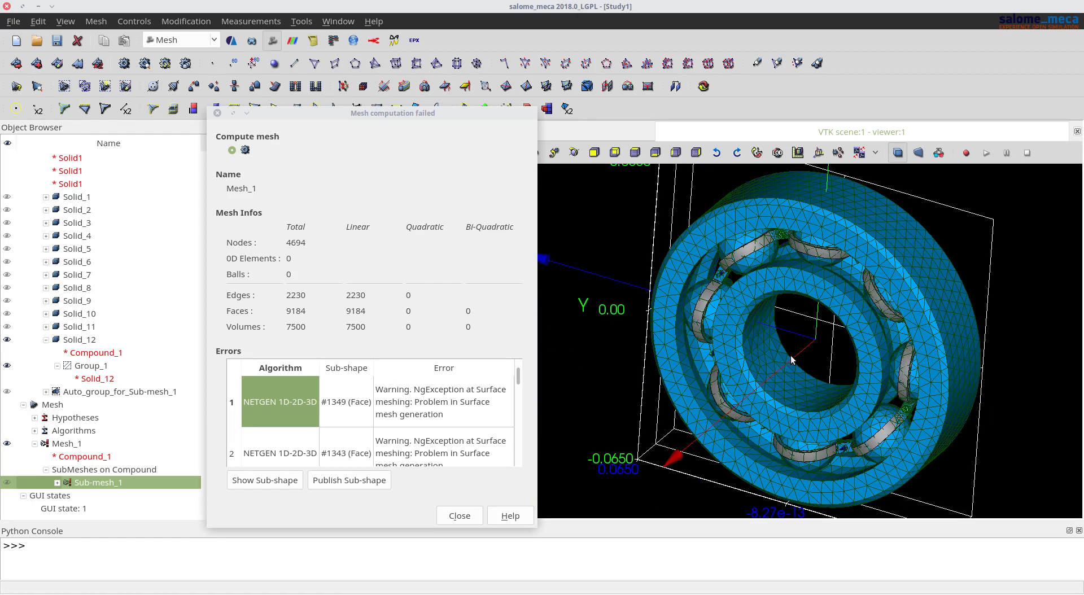
pyautogui.scroll(6, 792, 360)
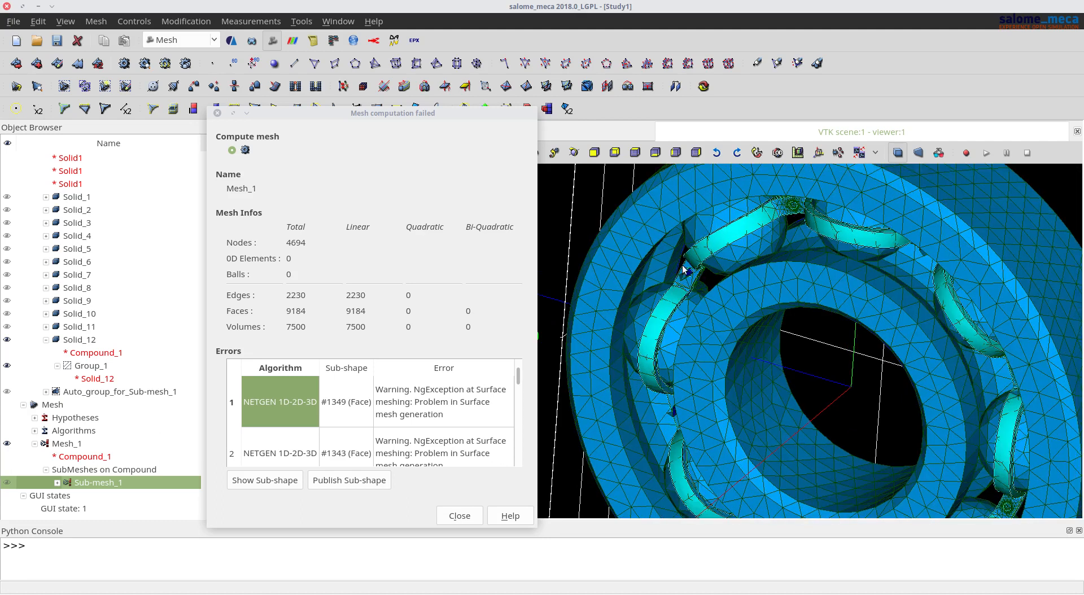
pyautogui.scroll(4, 684, 270)
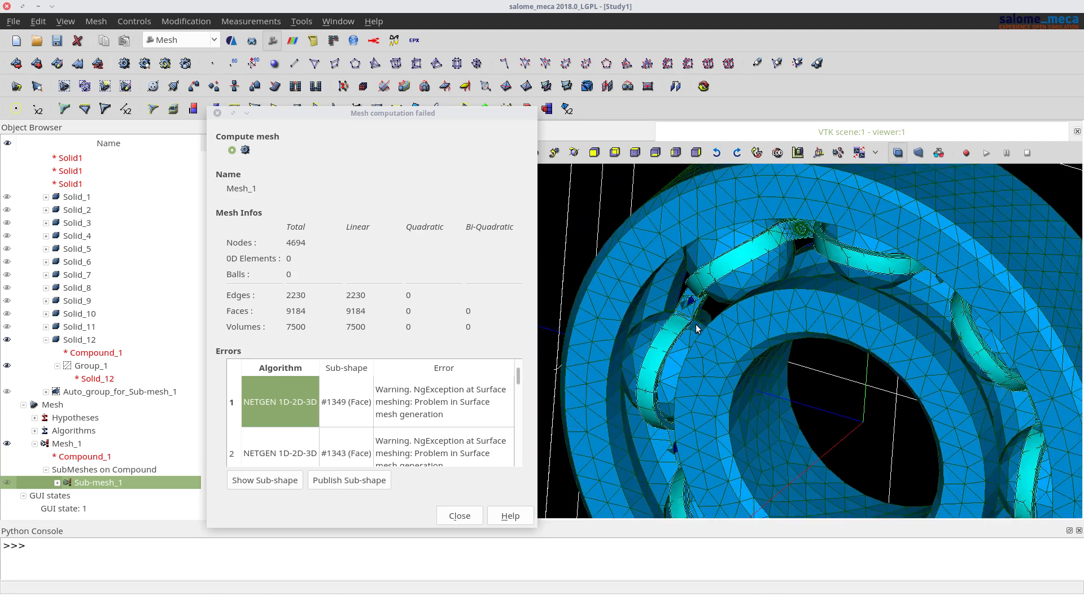
pyautogui.scroll(6, 788, 259)
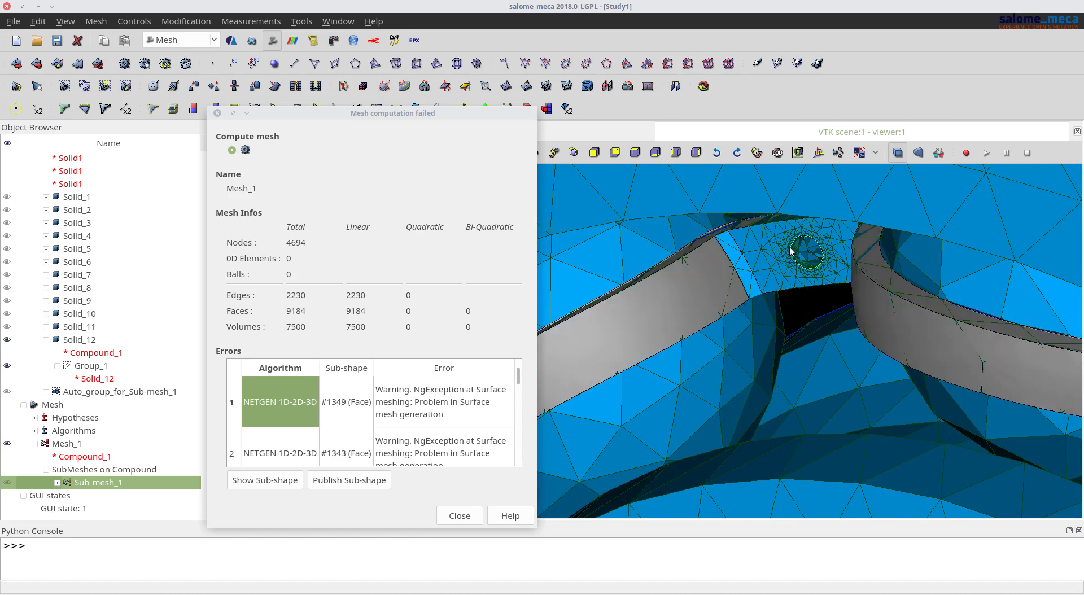
pyautogui.scroll(-8, 789, 253)
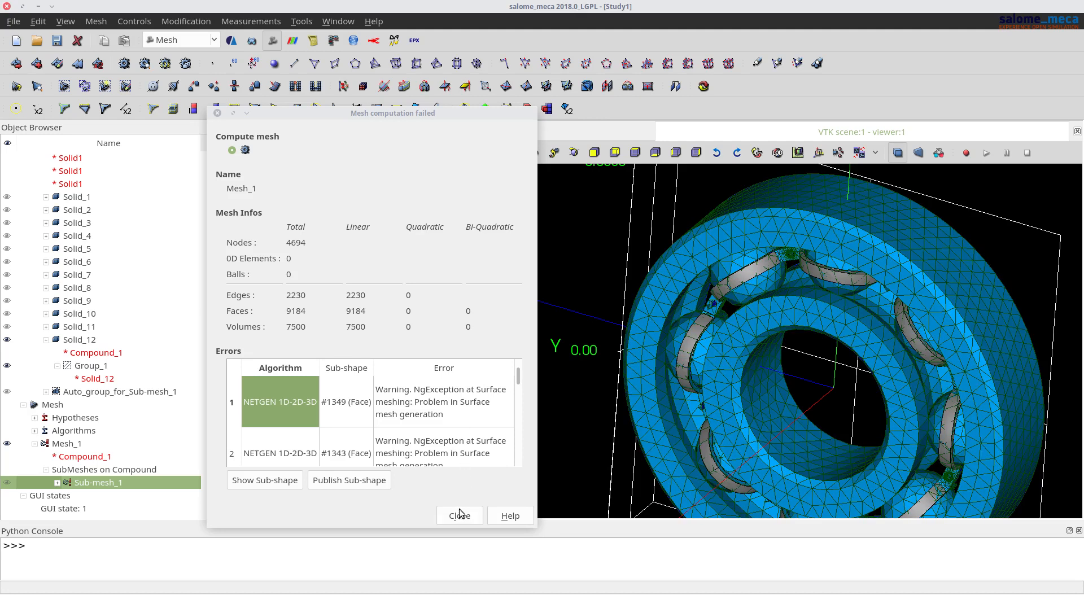
pyautogui.scroll(10, 815, 228)
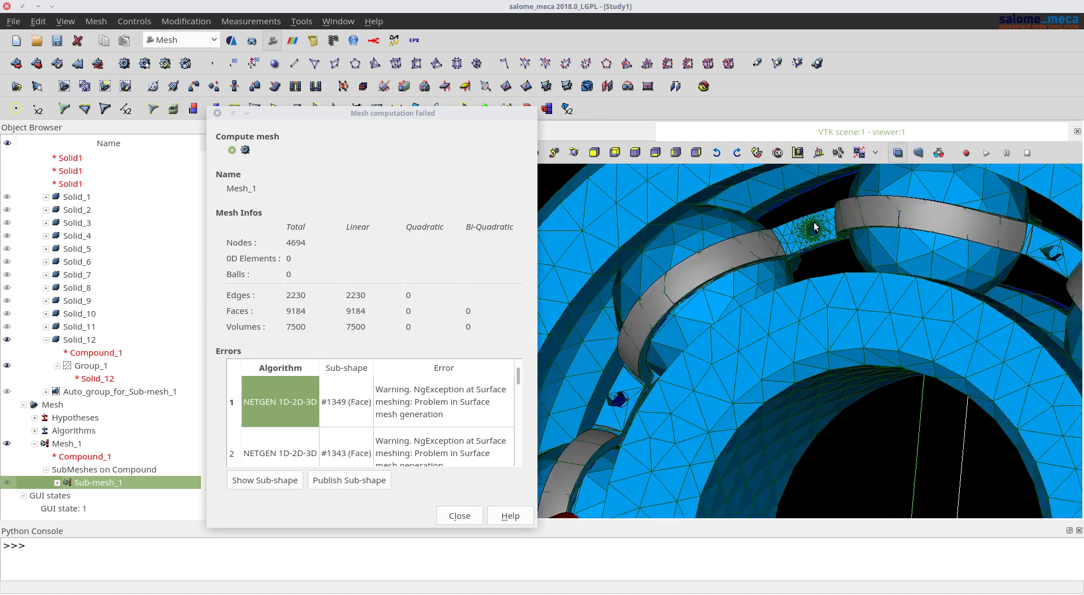
pyautogui.scroll(5, 816, 228)
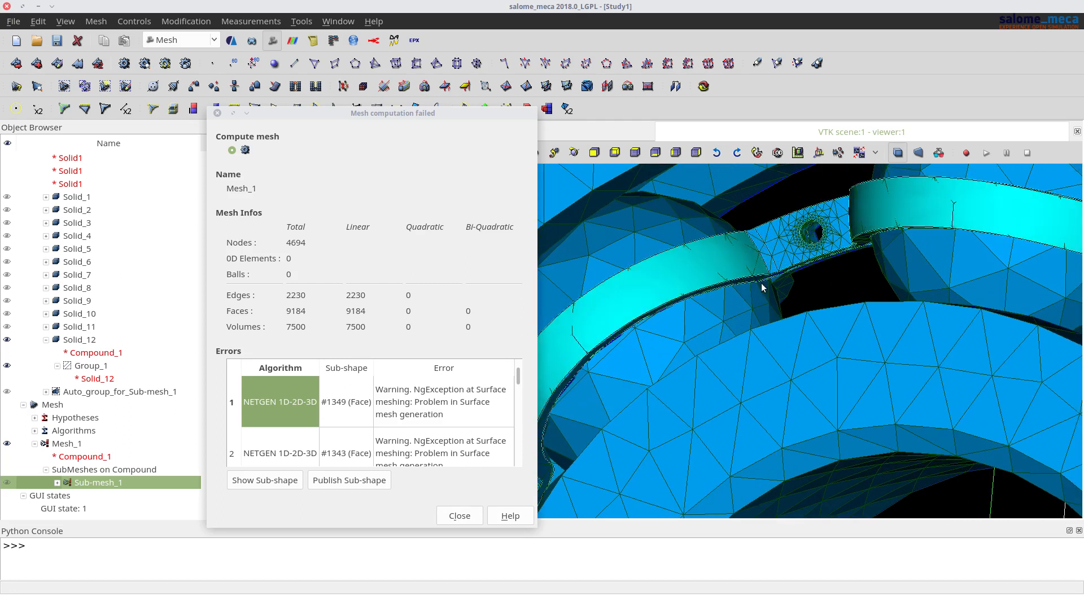
pyautogui.click(458, 516)
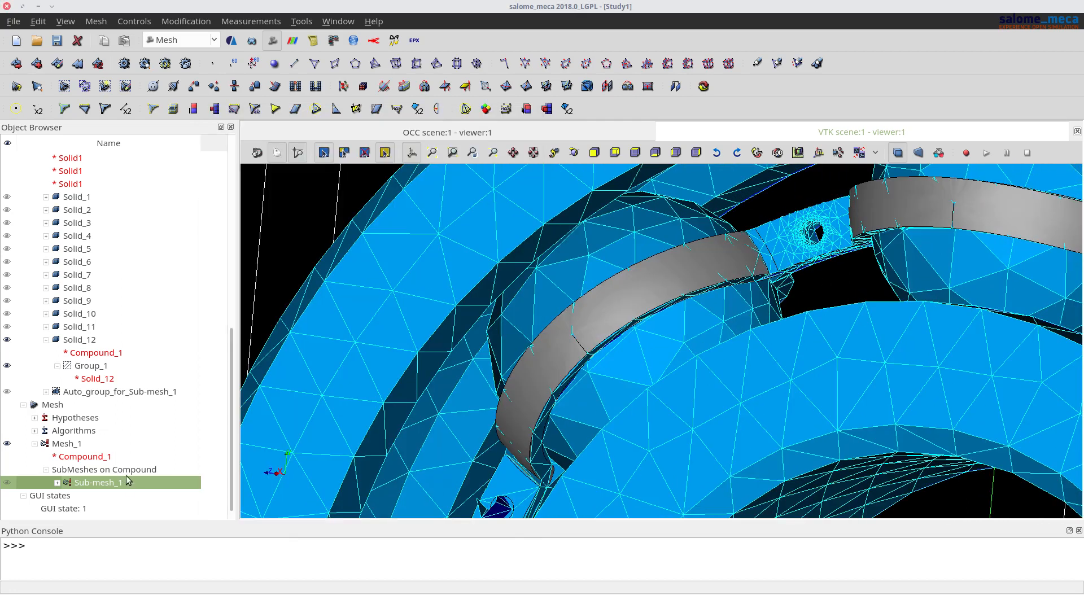
# Step: Remove the Group_1 local size from Sub-mesh_1's NETGEN 3D hypothesis and apply the sub-mesh edit
pyautogui.rightClick(131, 481)
pyautogui.click(208, 218)
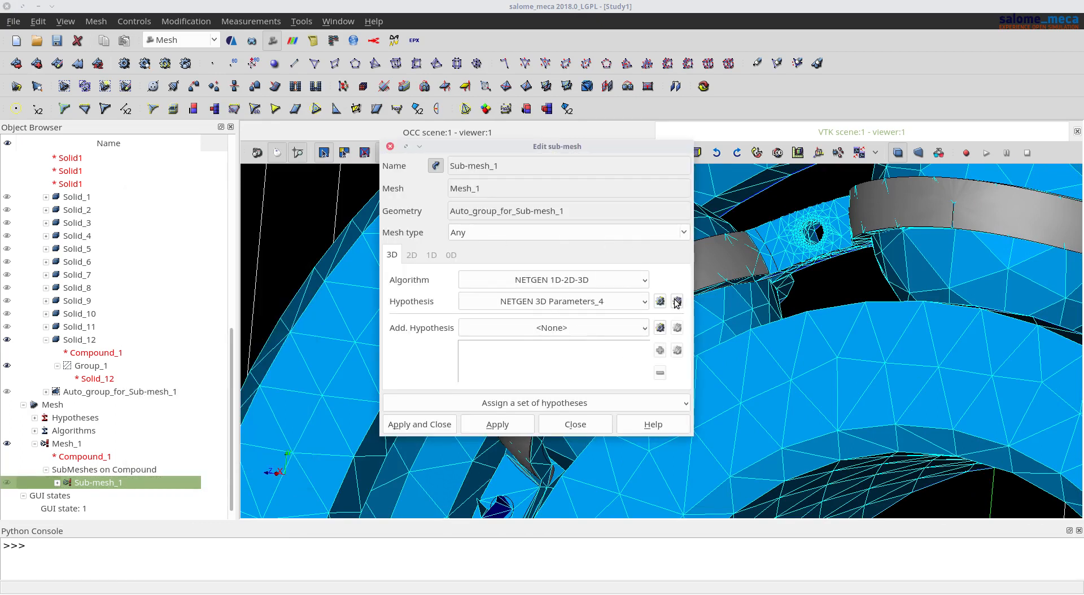
pyautogui.click(677, 302)
pyautogui.click(501, 142)
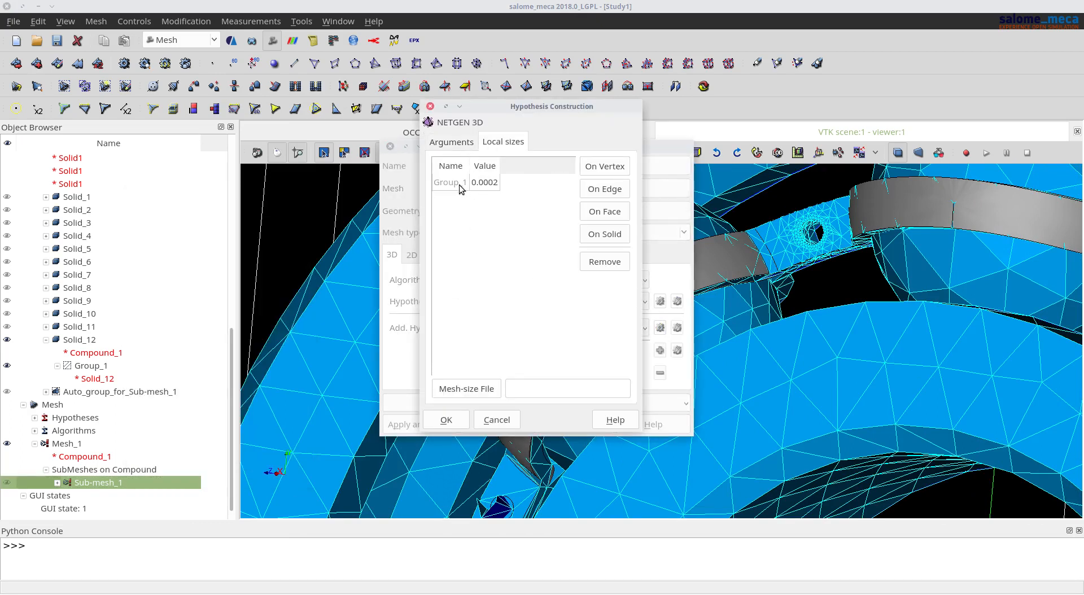
pyautogui.click(477, 184)
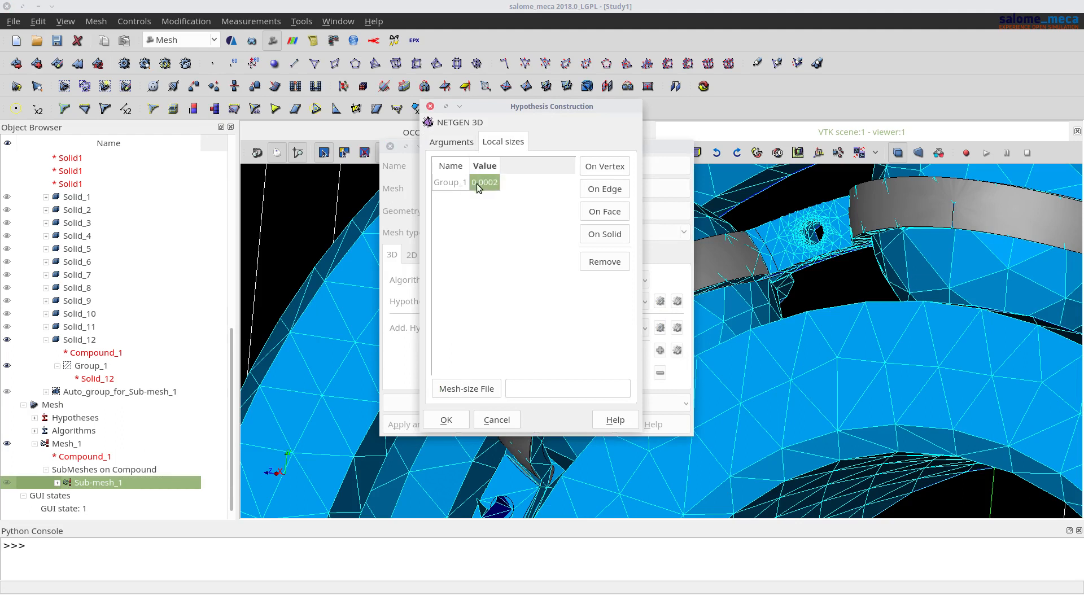
pyautogui.click(596, 264)
pyautogui.click(465, 423)
pyautogui.click(404, 424)
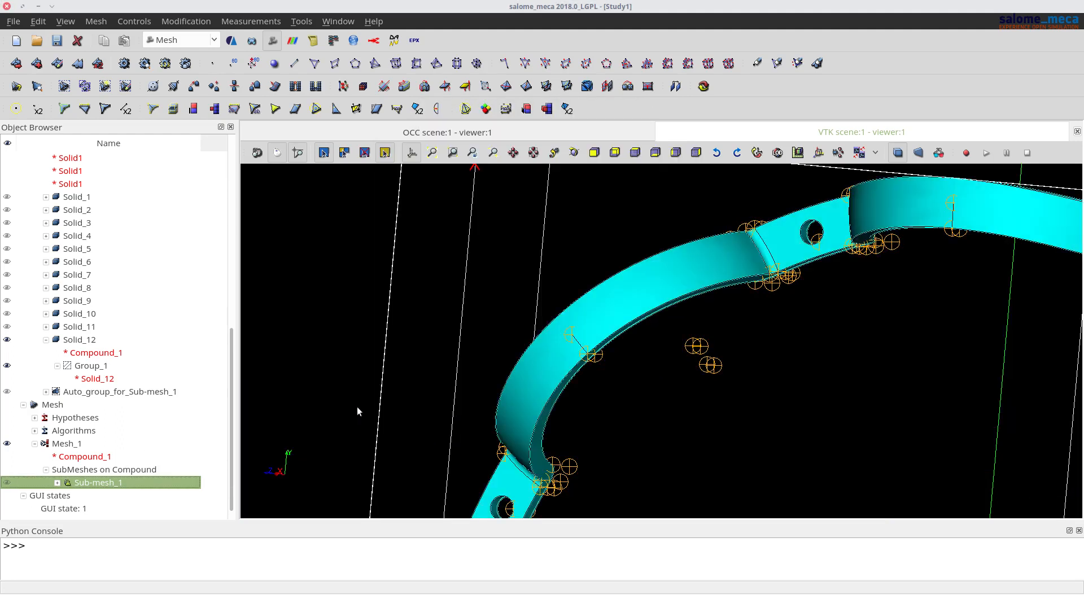
# Step: Recompute Mesh_1 without the local size, dismiss the computation report and view the whole bearing mesh
pyautogui.click(124, 64)
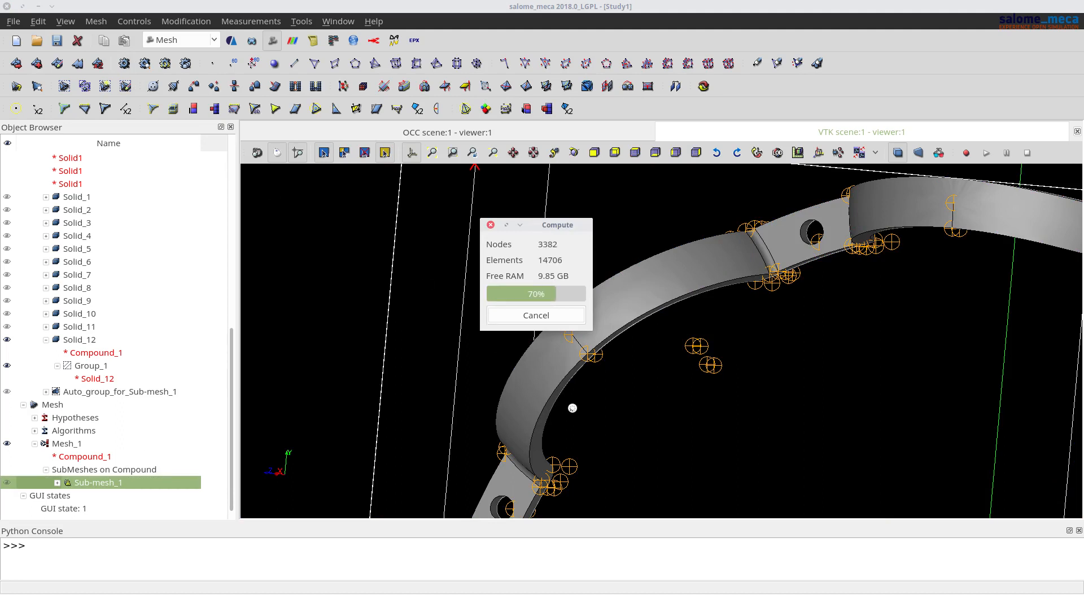
pyautogui.scroll(-8, 793, 214)
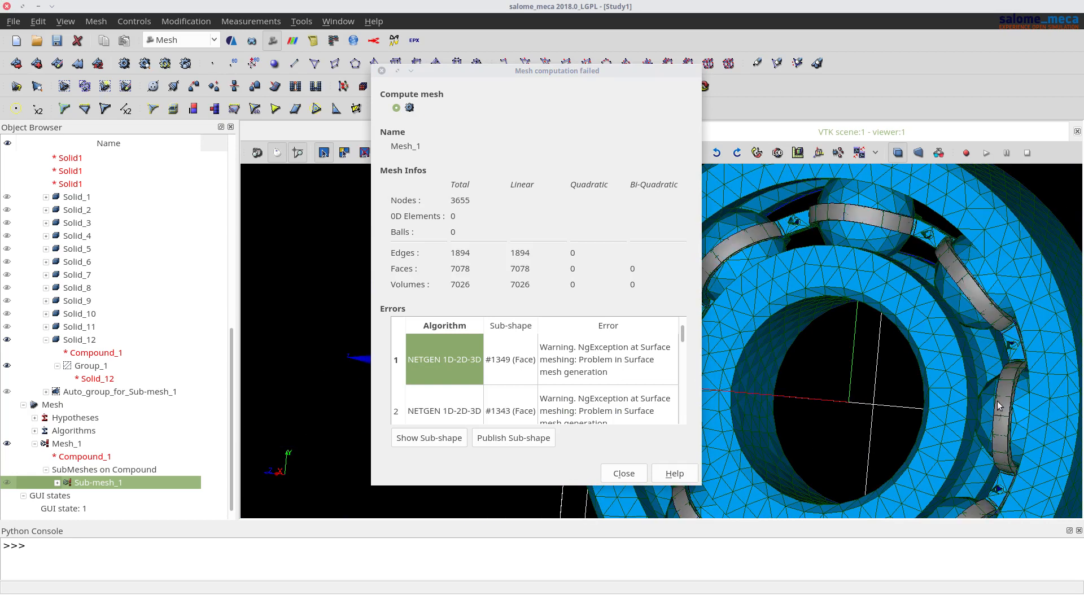
pyautogui.moveTo(999, 405); pyautogui.dragTo(594, 487)
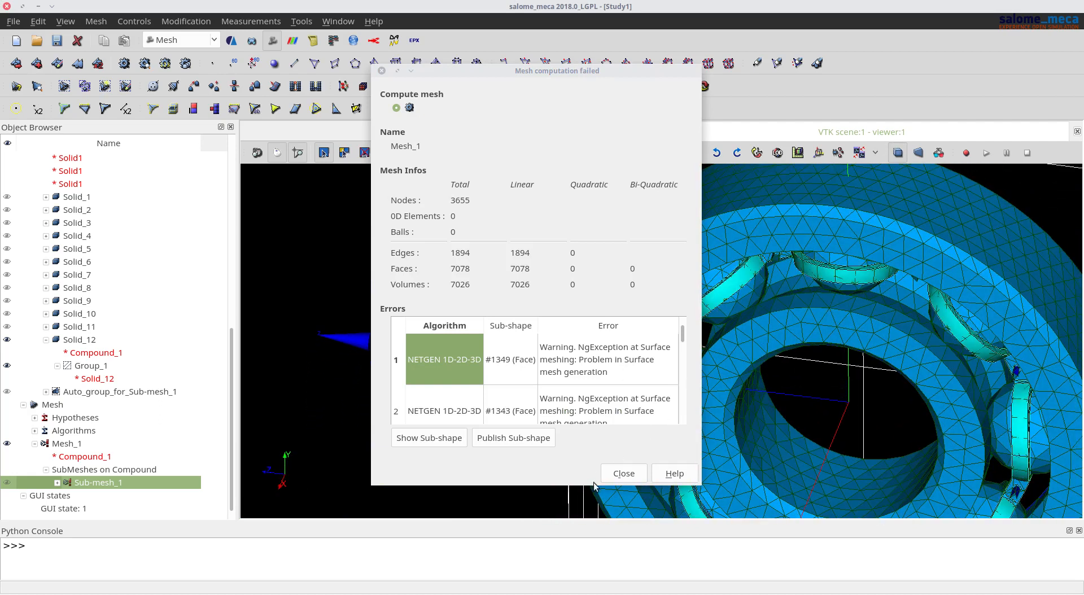
pyautogui.scroll(-4, 642, 374)
pyautogui.click(637, 471)
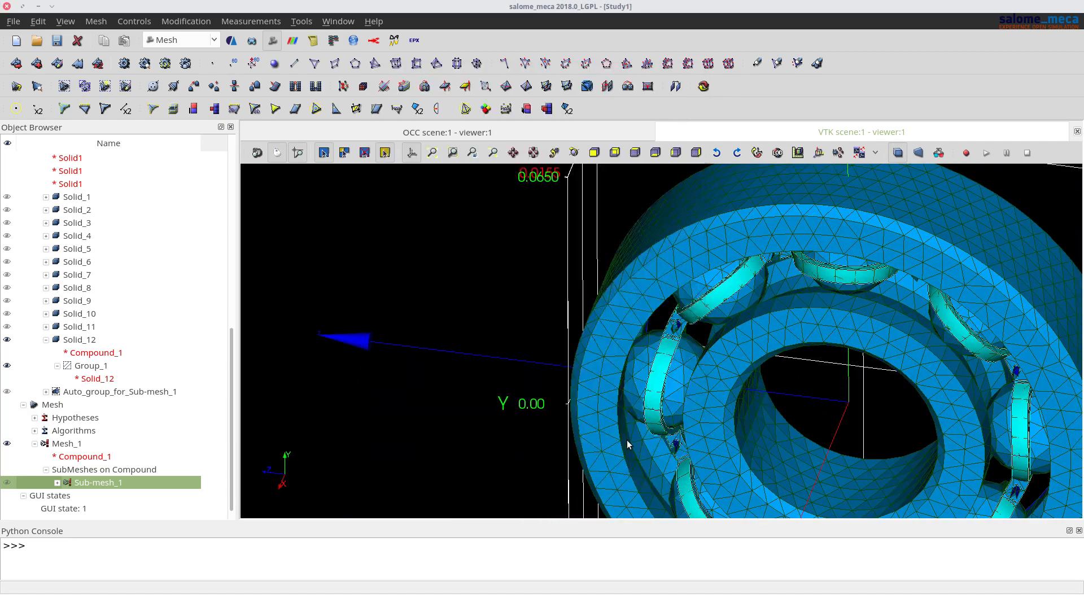
pyautogui.scroll(-4, 496, 249)
pyautogui.moveTo(465, 363); pyautogui.dragTo(414, 342)
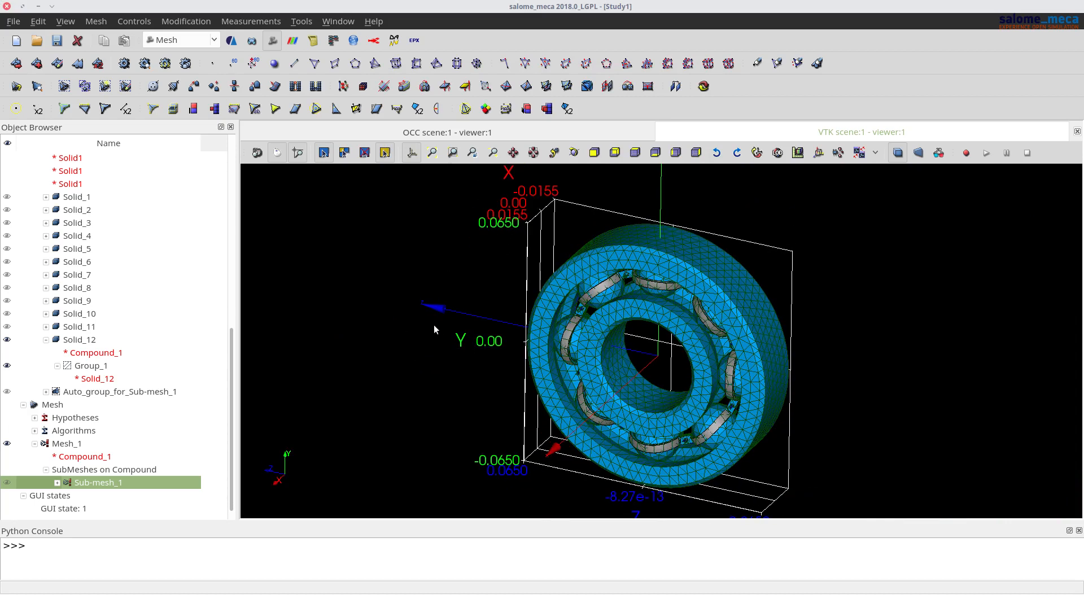